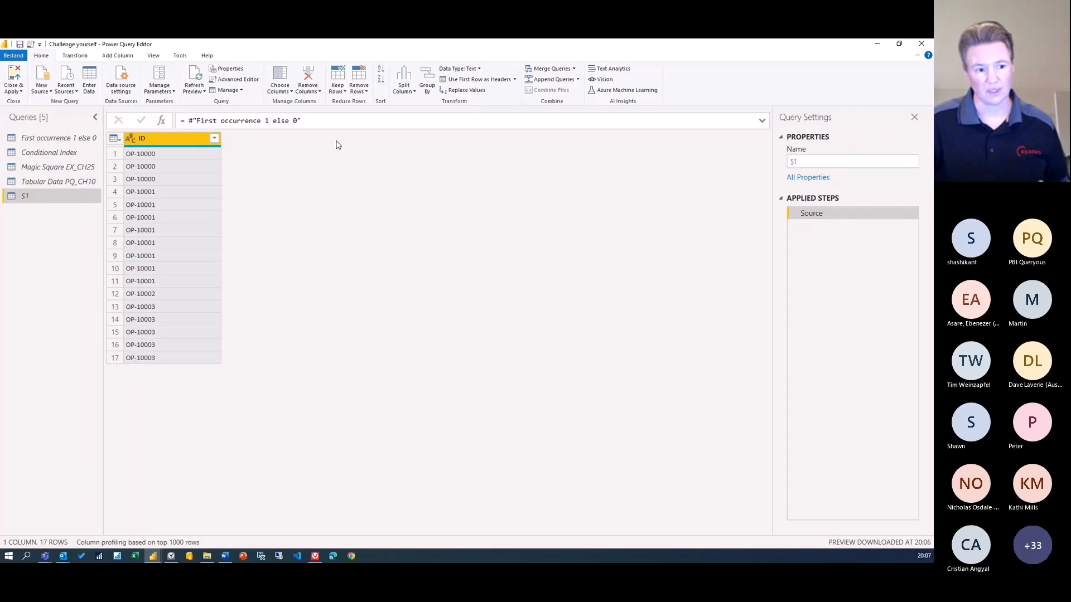
Group S1 by ID using the All Rows operation into a new column named Number
{"action": "left_click", "coordinate": [156, 58]}
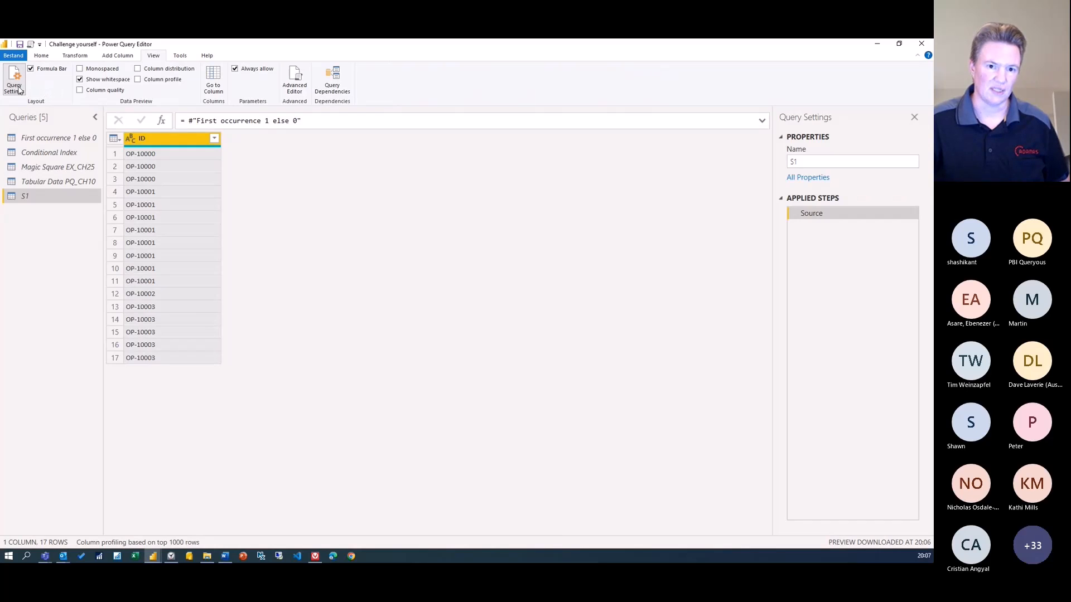
{"action": "left_click", "coordinate": [41, 57]}
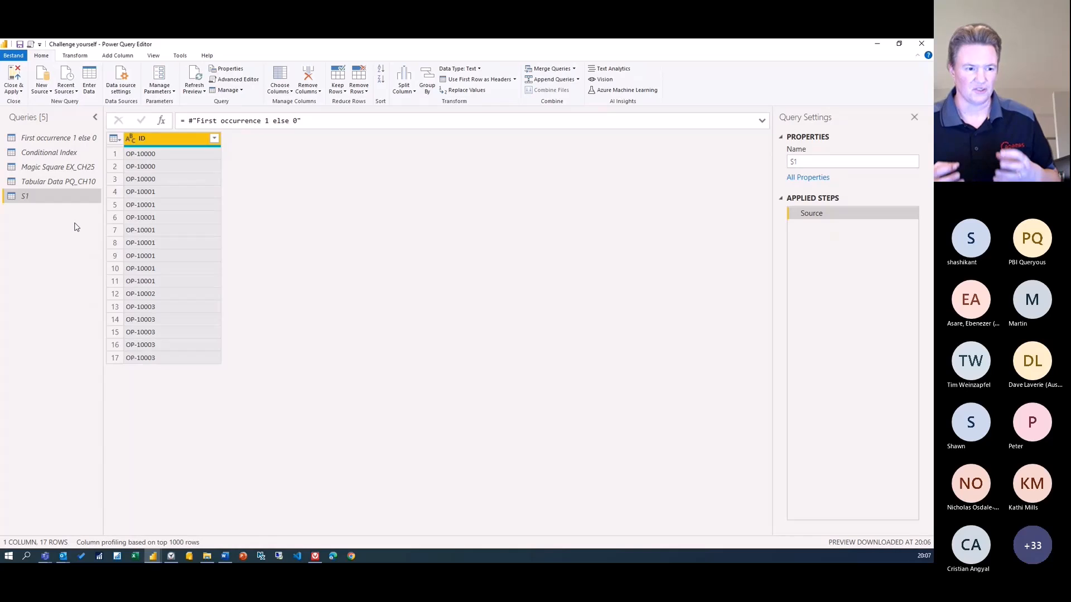
{"action": "right_click", "coordinate": [173, 143]}
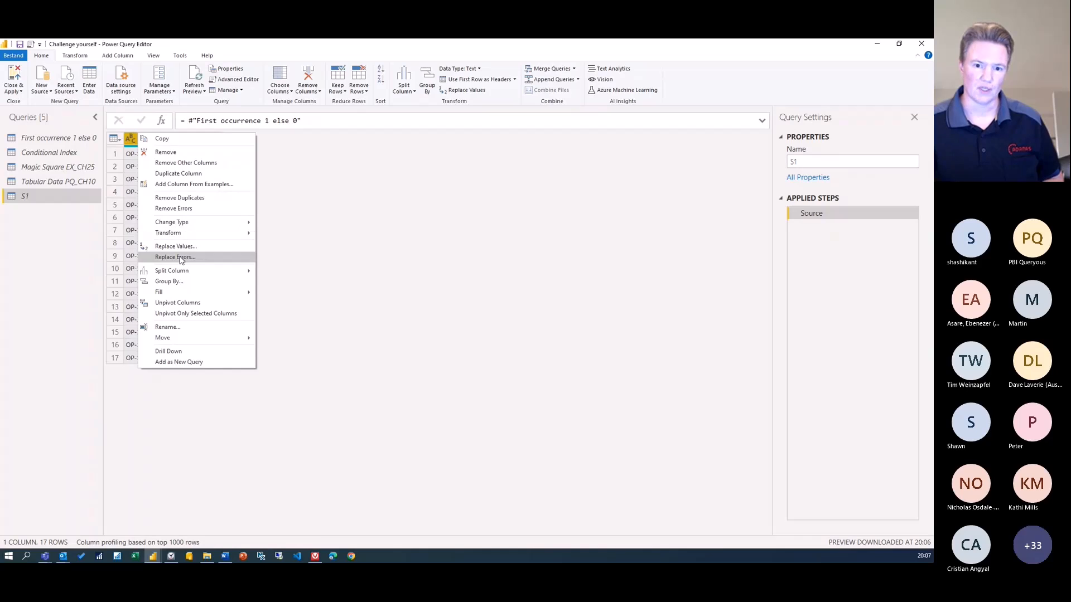
{"action": "left_click", "coordinate": [178, 282]}
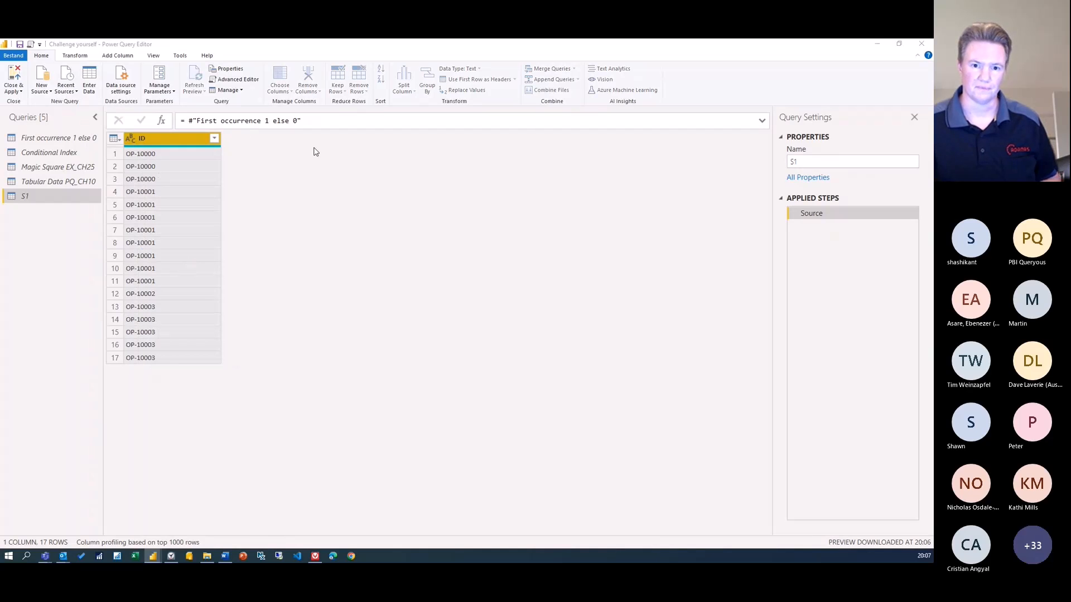
{"action": "left_click_drag", "start_coordinate": [395, 232], "coordinate": [320, 167]}
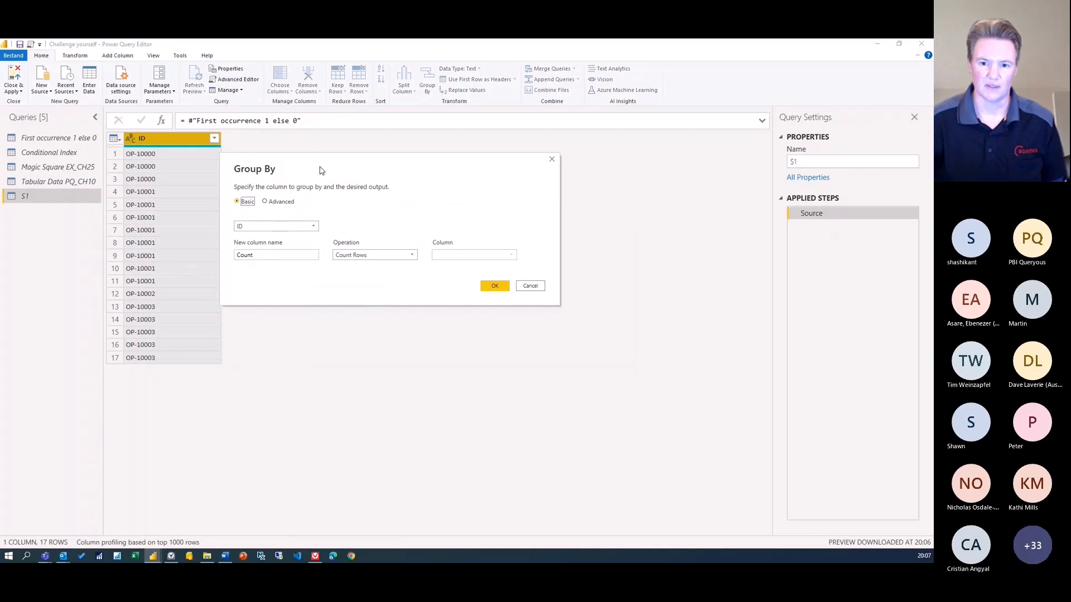
{"action": "left_click", "coordinate": [394, 257]}
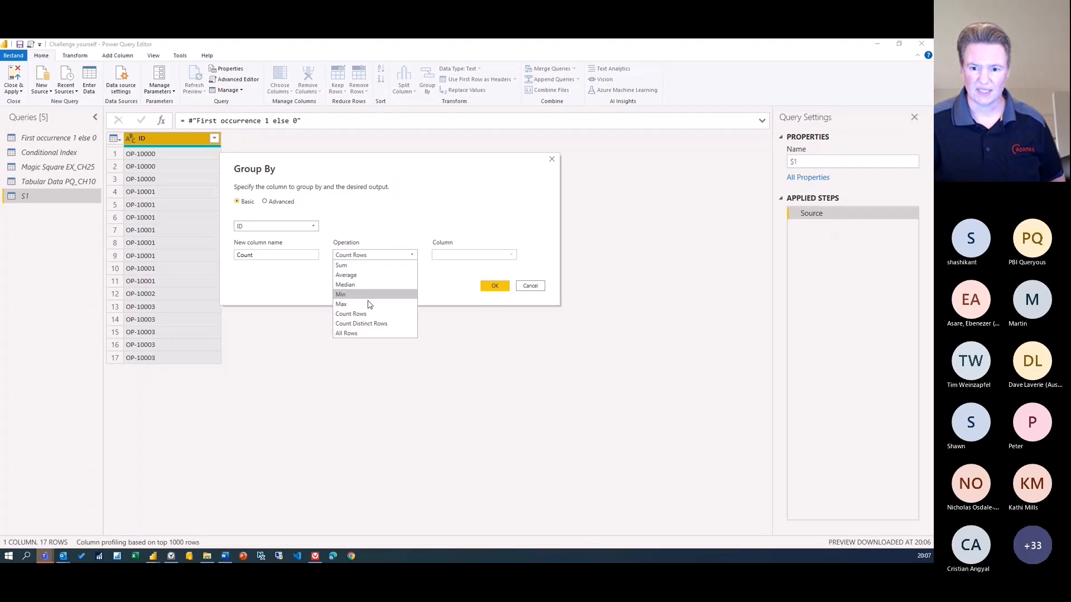
{"action": "left_click", "coordinate": [347, 333]}
{"action": "left_click_drag", "start_coordinate": [275, 256], "coordinate": [222, 257]}
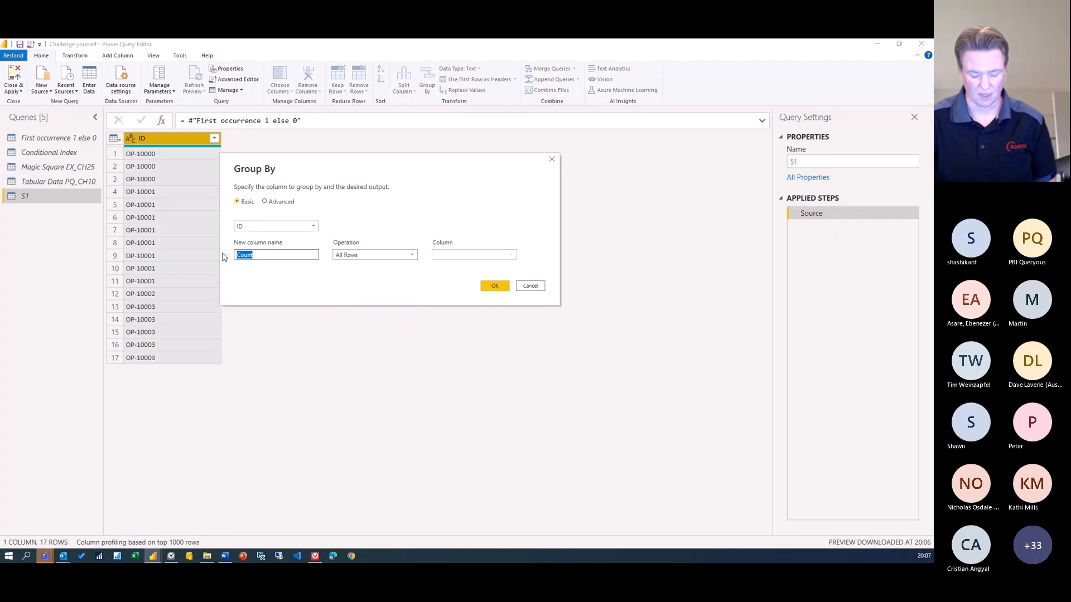
{"action": "type", "text": "Number"}
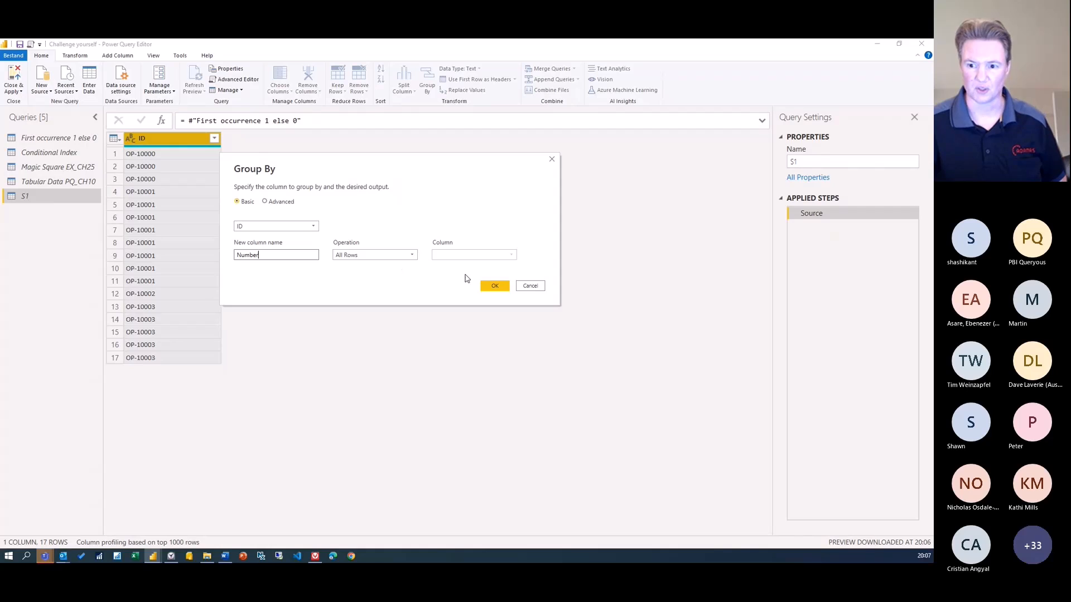
{"action": "left_click", "coordinate": [490, 285]}
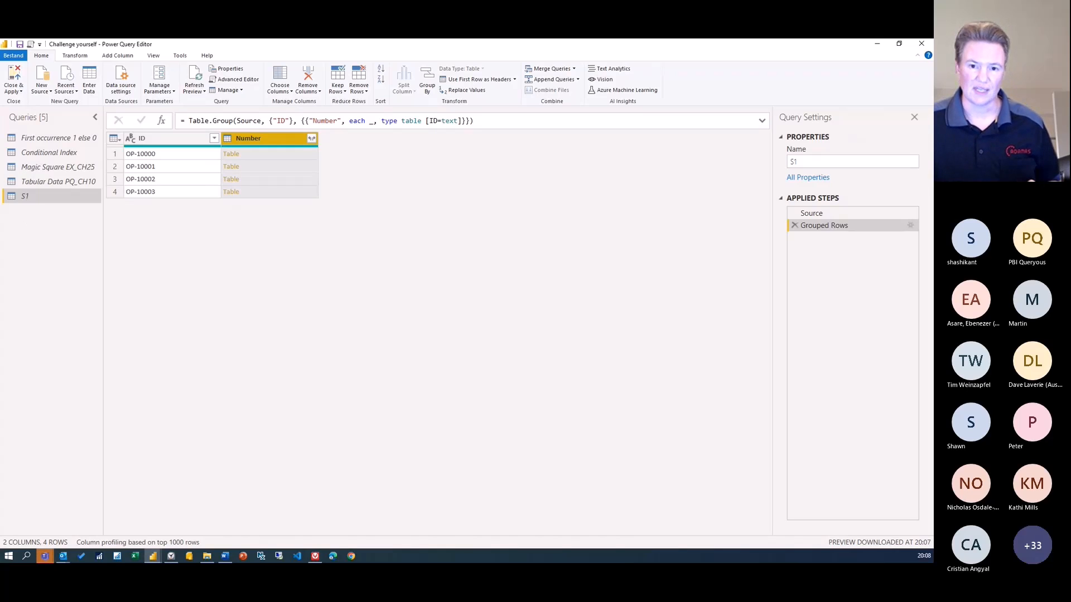
Preview OP-10000's nested rows in an enlarged pane and select {"ID"} in the formula
{"action": "left_click", "coordinate": [270, 159]}
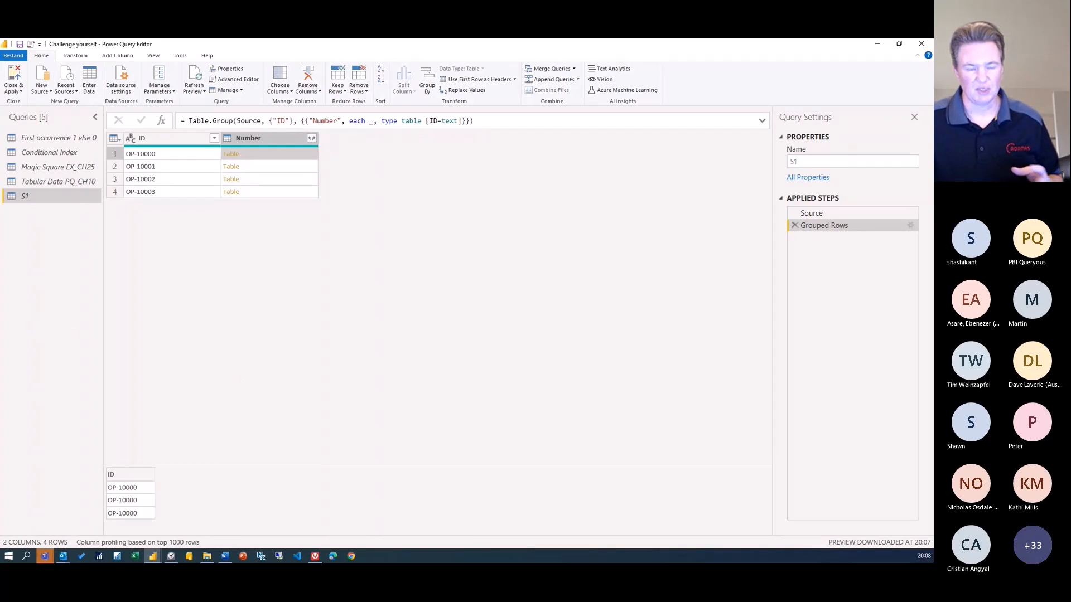
{"action": "left_click_drag", "start_coordinate": [210, 465], "coordinate": [210, 407]}
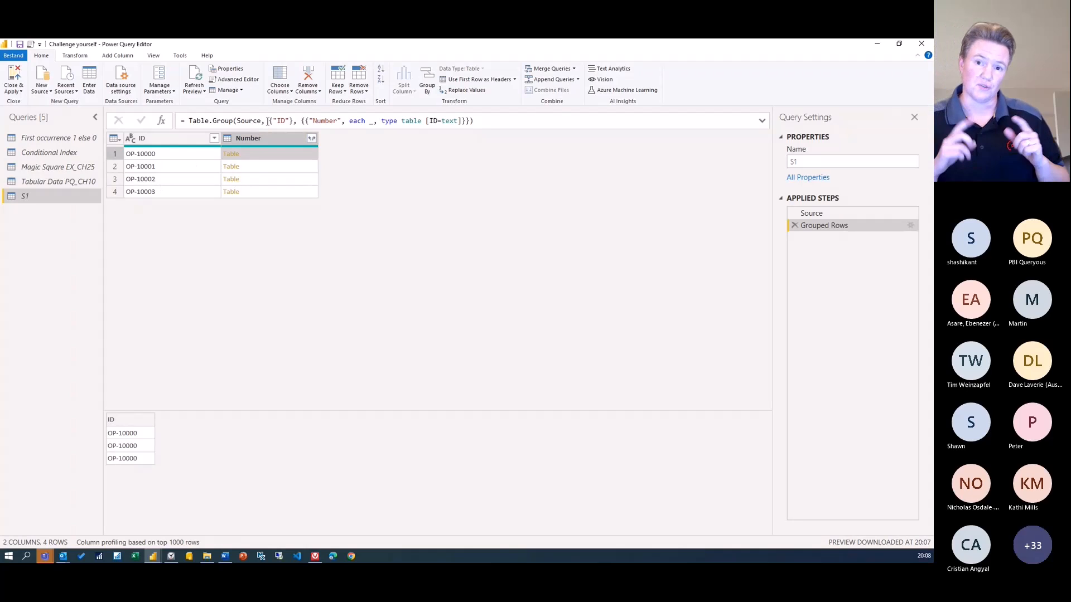
{"action": "left_click_drag", "start_coordinate": [267, 121], "coordinate": [294, 122]}
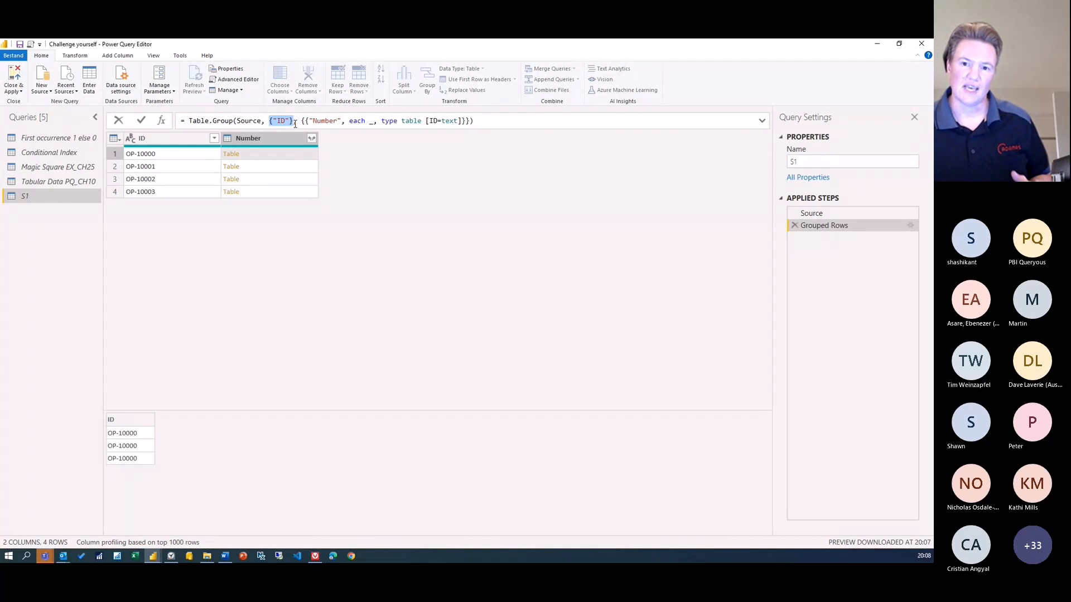
{"action": "left_click", "coordinate": [306, 120]}
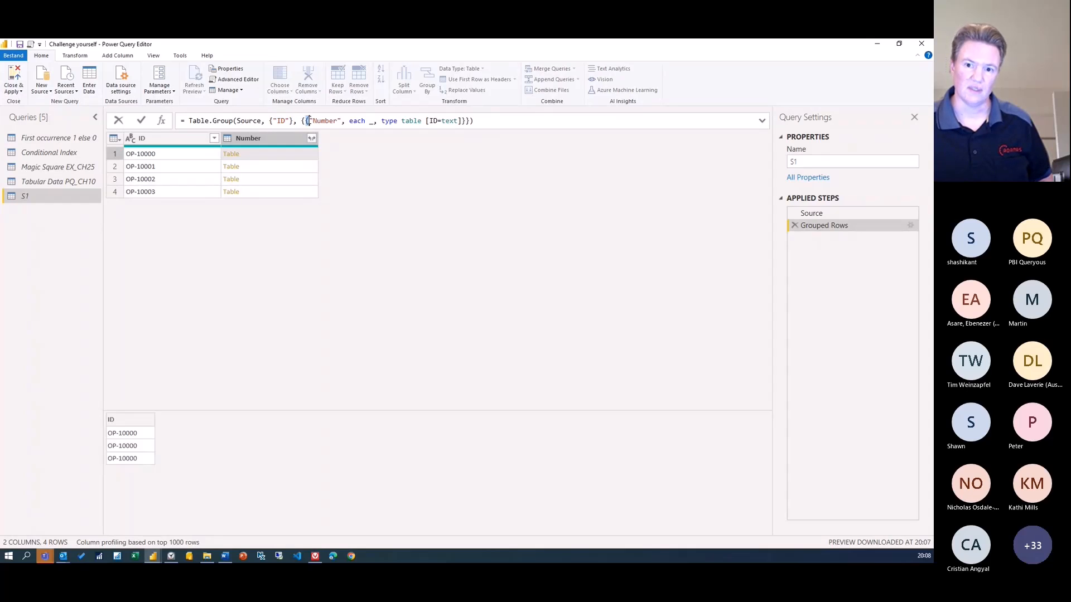
{"action": "left_click", "coordinate": [303, 121]}
{"action": "left_click_drag", "start_coordinate": [302, 120], "coordinate": [306, 121]}
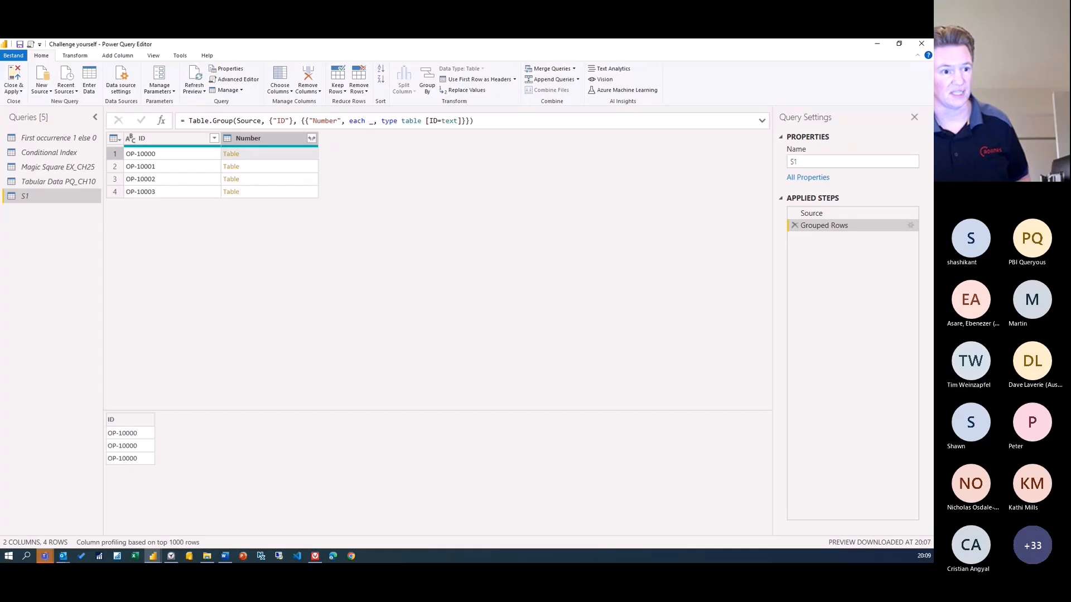
{"action": "left_click", "coordinate": [160, 227]}
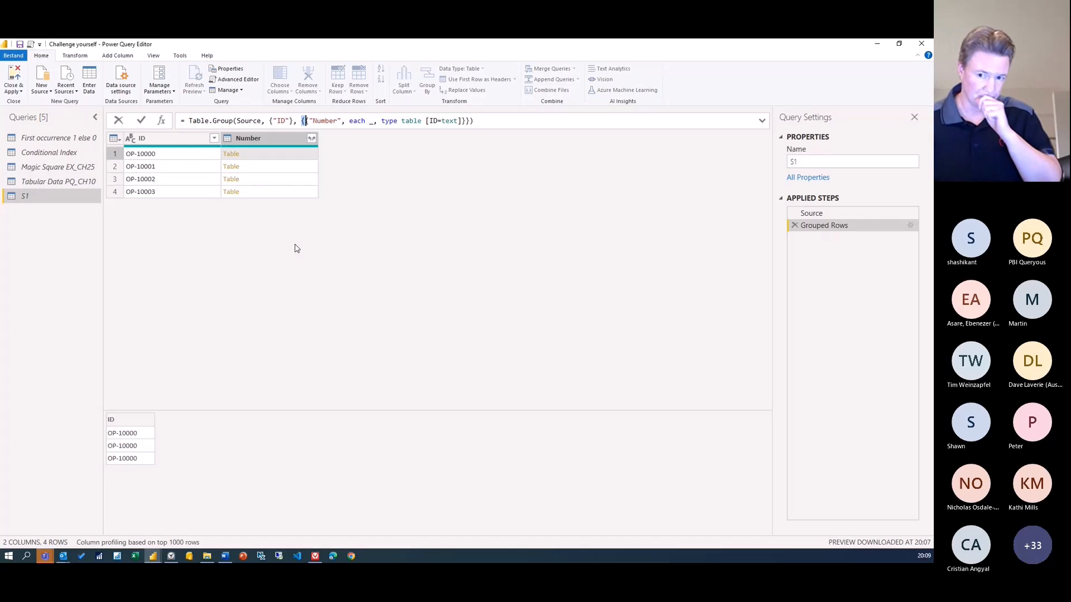
{"action": "left_click", "coordinate": [366, 121]}
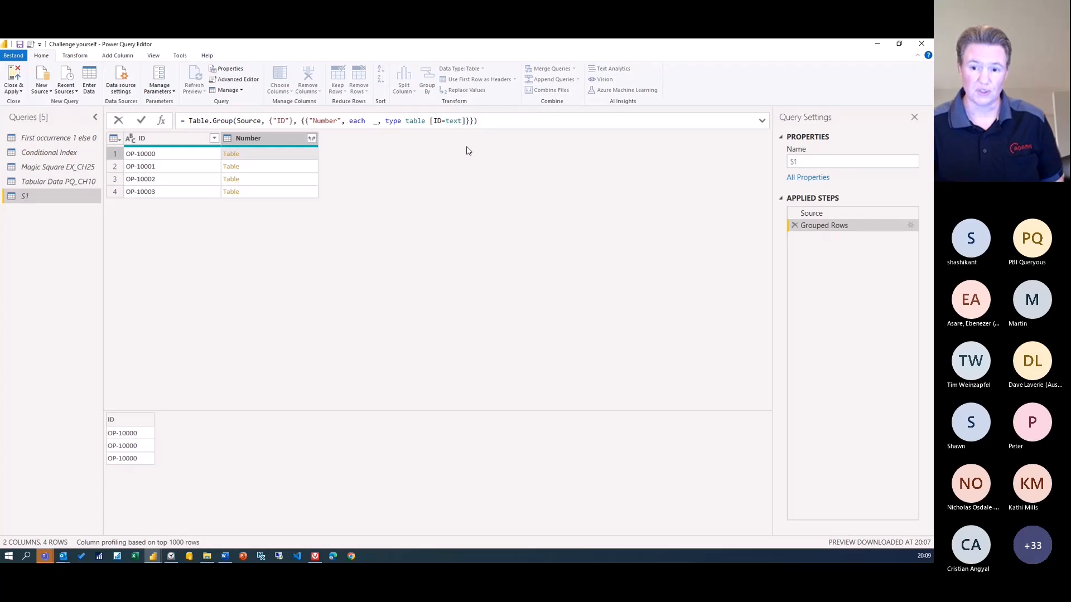
Insert {1} & after each and delete the old _, type table [ID=text] expression
{"action": "type", "text": "{"}
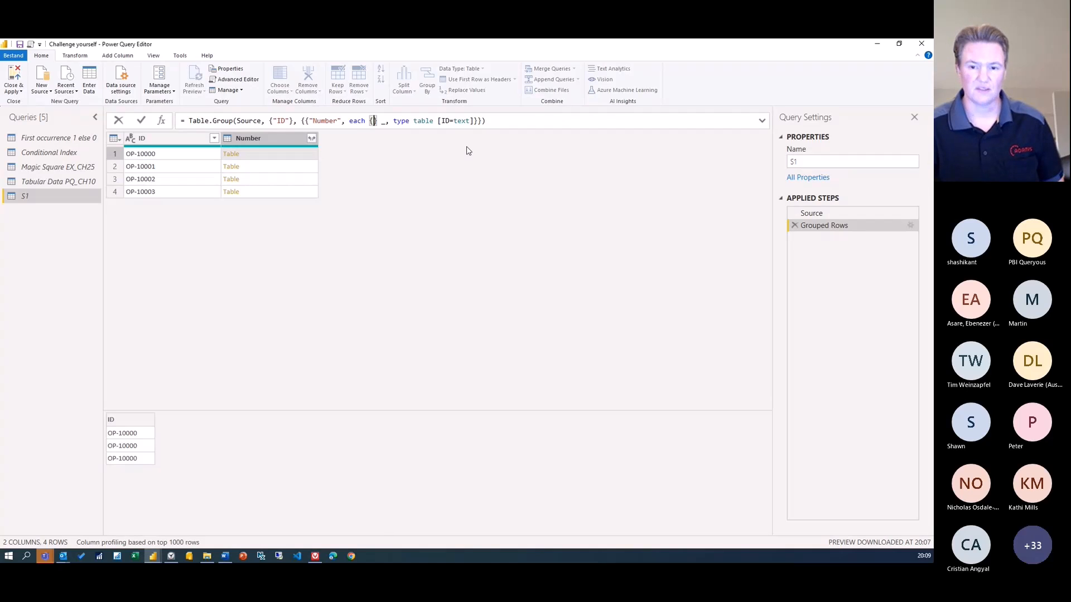
{"action": "type", "text": "1"}
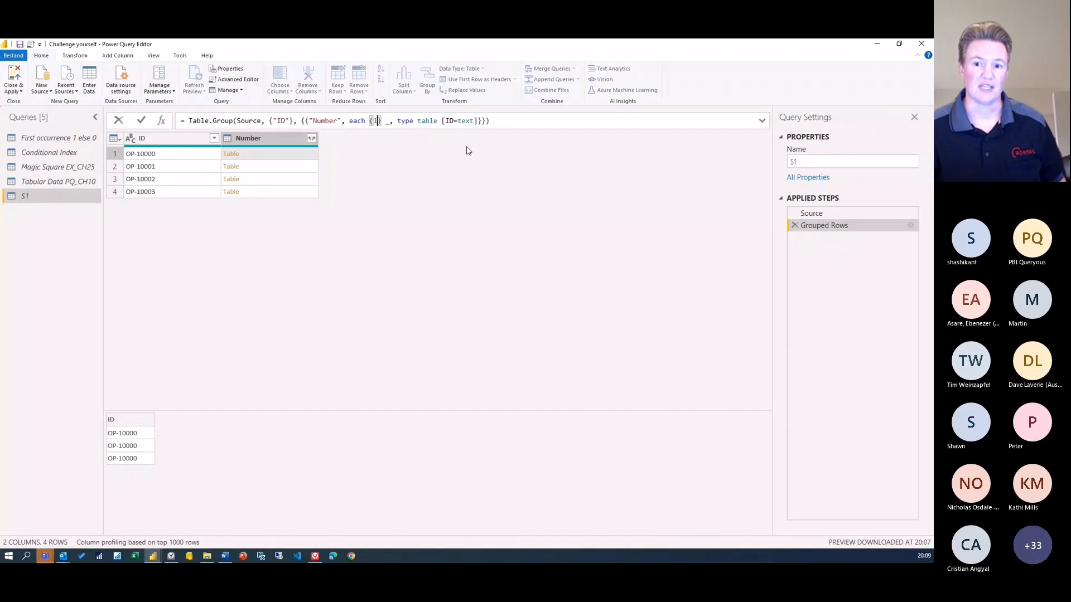
{"action": "key", "text": "Right"}
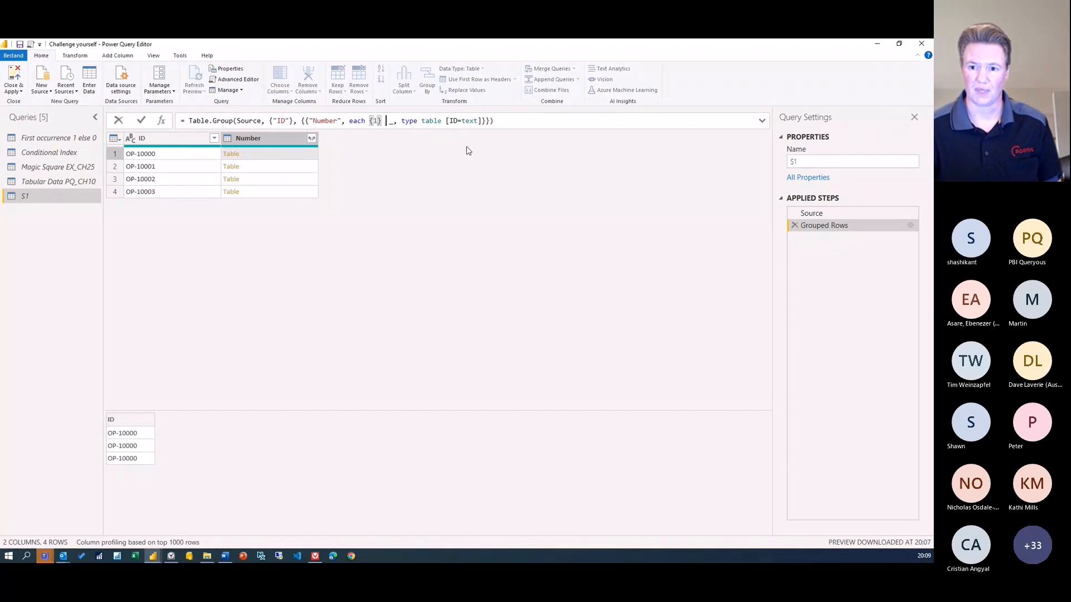
{"action": "type", "text": "&"}
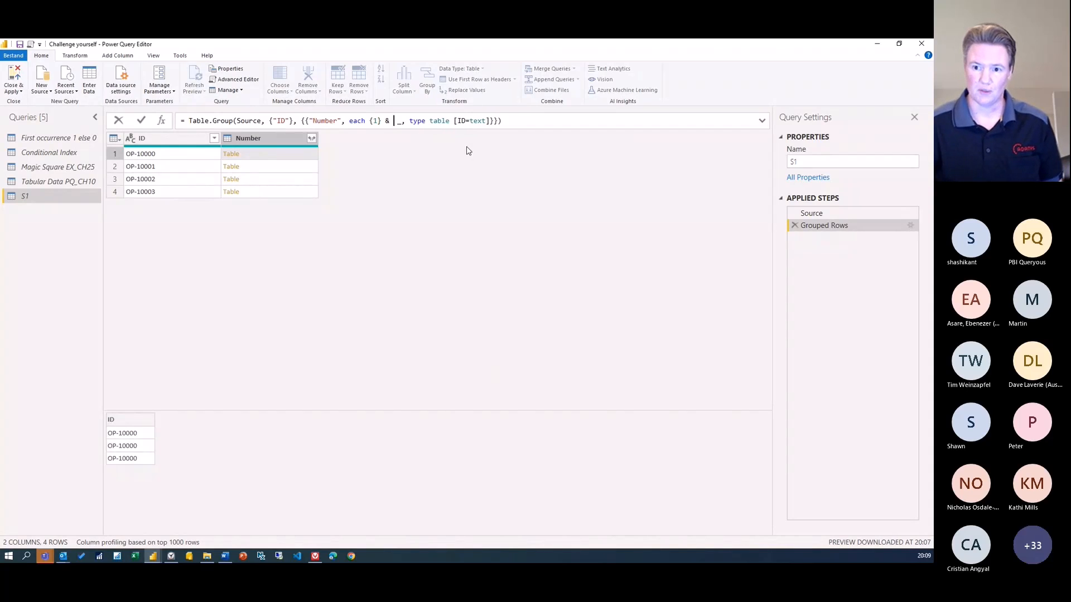
{"action": "key", "text": "shift+Right"}
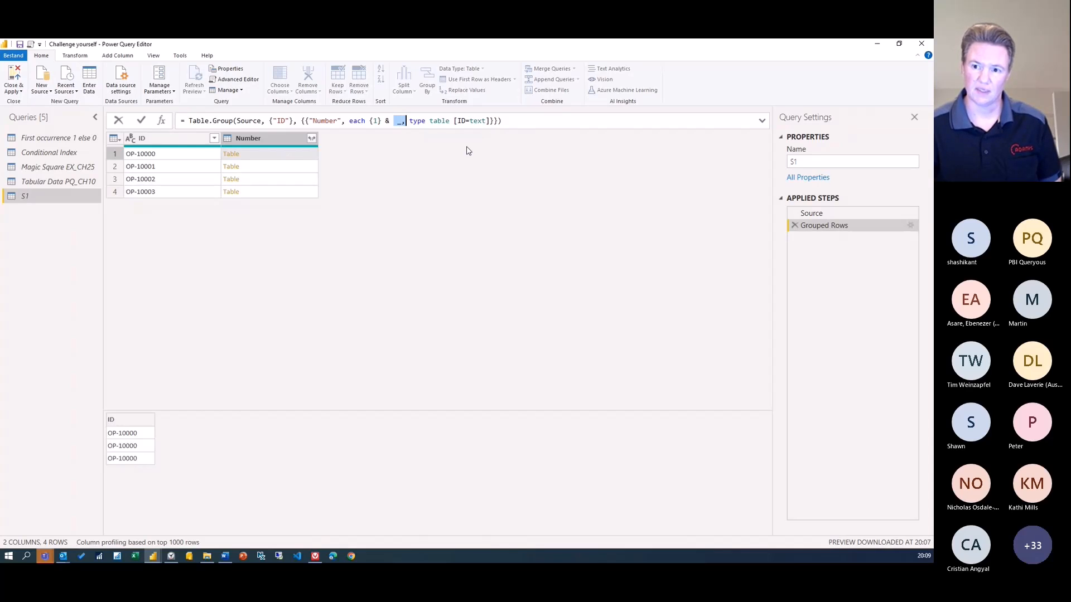
{"action": "key", "text": "shift+Right"}
{"action": "key", "text": "shift+Right"}
{"action": "key", "text": "shift+Right"}
{"action": "key", "text": "shift+Right"}
{"action": "key", "text": "shift+Right"}
{"action": "key", "text": "shift+Right"}
{"action": "key", "text": "shift+Right"}
{"action": "key", "text": "shift+Right"}
{"action": "key", "text": "shift+Right"}
{"action": "key", "text": "shift+Right"}
{"action": "key", "text": "shift+Right"}
{"action": "key", "text": "shift+Right"}
{"action": "key", "text": "shift+Right"}
{"action": "key", "text": "shift+Right"}
{"action": "key", "text": "shift+Right"}
{"action": "key", "text": "shift+Right"}
{"action": "key", "text": "shift+Right"}
{"action": "key", "text": "shift+Right"}
{"action": "key", "text": "shift+Right"}
{"action": "key", "text": "shift+Right"}
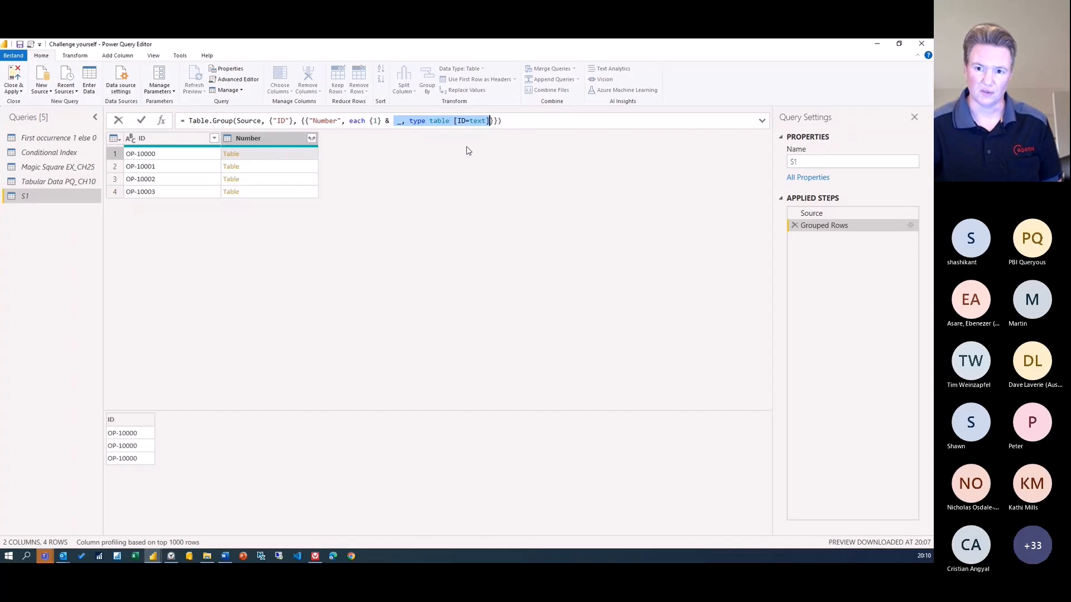
{"action": "key", "text": "BackSpace"}
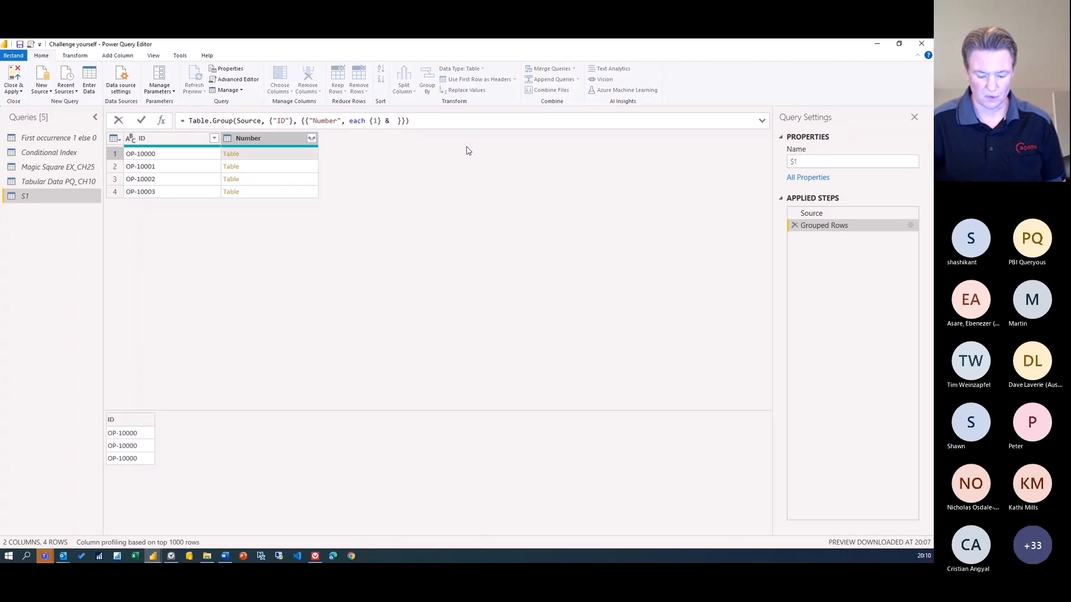
Complete the aggregation as each {1} & List.Repeat({0}, Table.RowCount(_) -1) and commit it
{"action": "type", "text": "lr"}
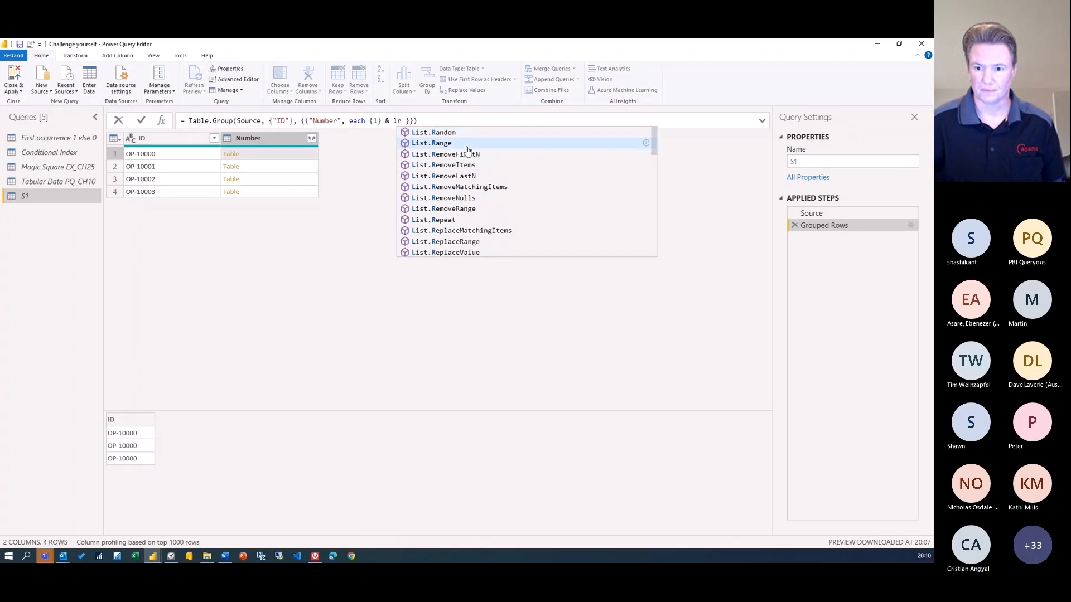
{"action": "key", "text": "Down"}
{"action": "key", "text": "Down"}
{"action": "key", "text": "Tab"}
{"action": "type", "text": "( "}
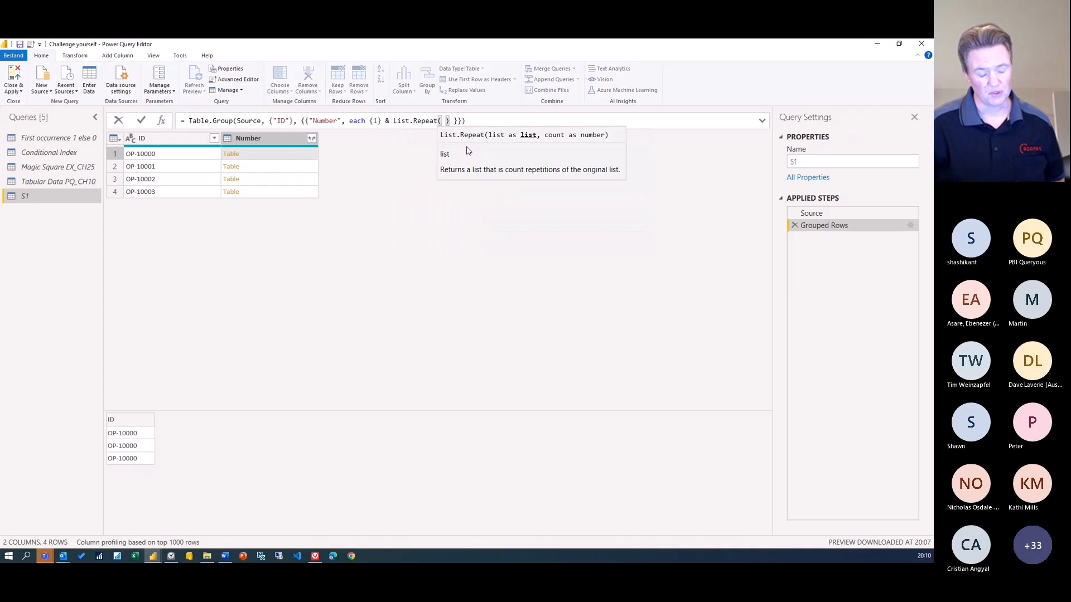
{"action": "type", "text": "{"}
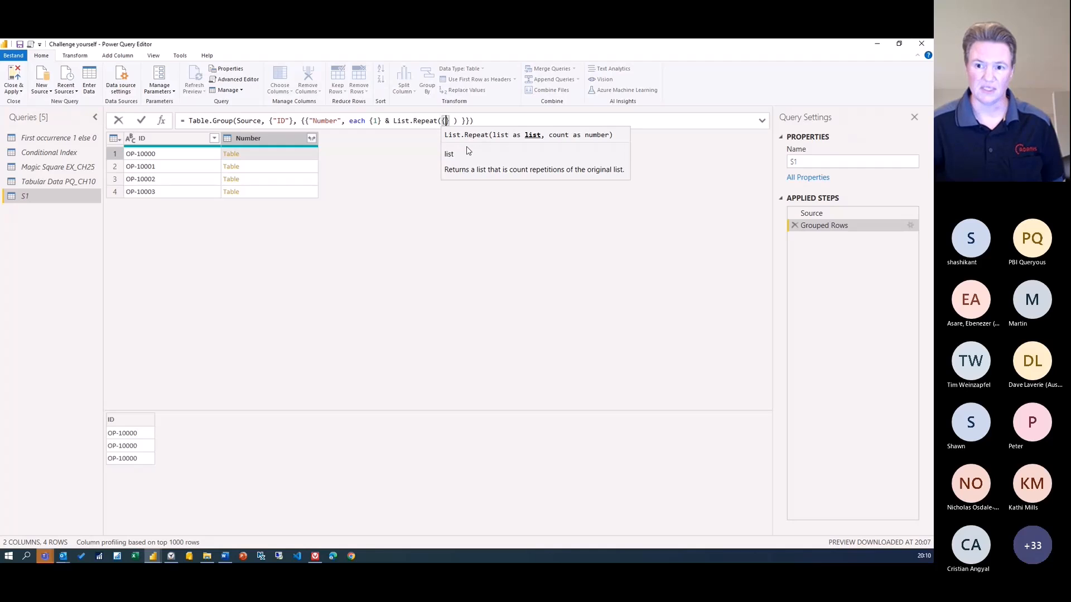
{"action": "type", "text": "0"}
{"action": "type", "text": ","}
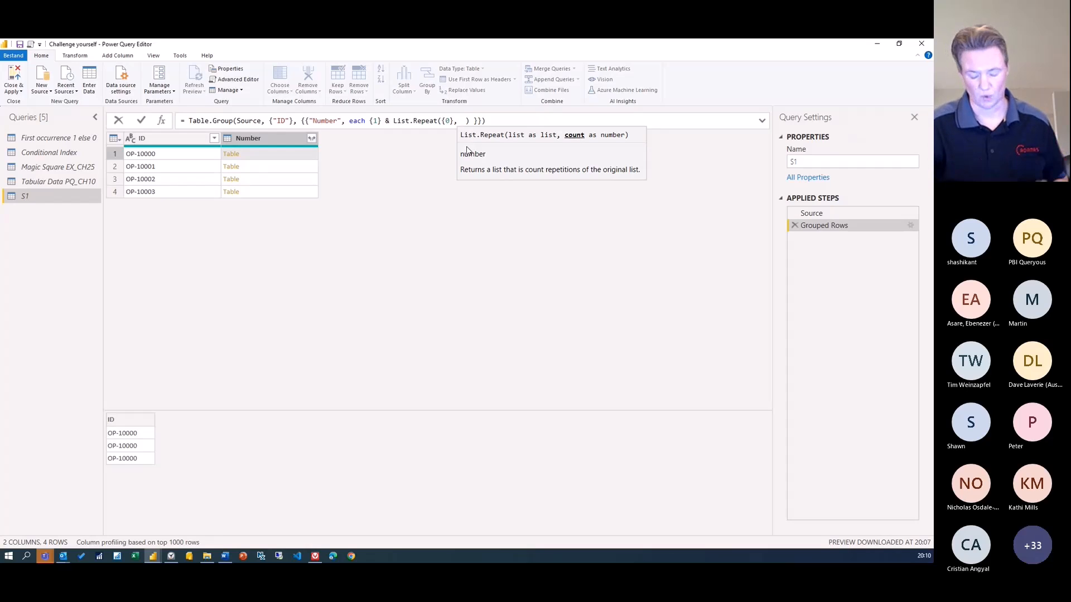
{"action": "type", "text": "t"}
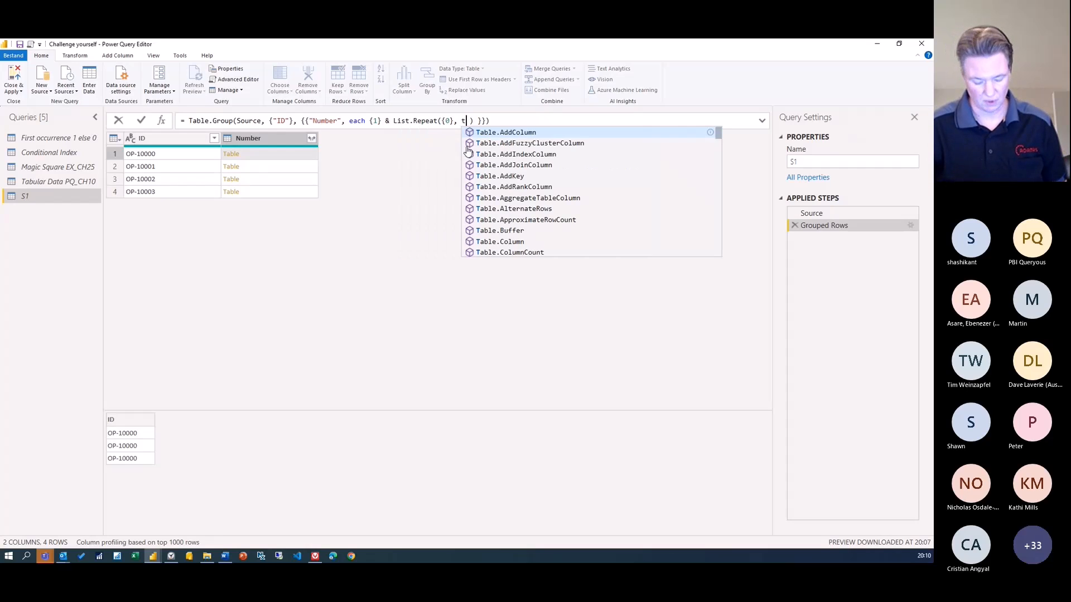
{"action": "type", "text": "rc"}
{"action": "key", "text": "Down"}
{"action": "key", "text": "Down"}
{"action": "key", "text": "Down"}
{"action": "key", "text": "Down"}
{"action": "key", "text": "Down"}
{"action": "key", "text": "Down"}
{"action": "key", "text": "Down"}
{"action": "key", "text": "Down"}
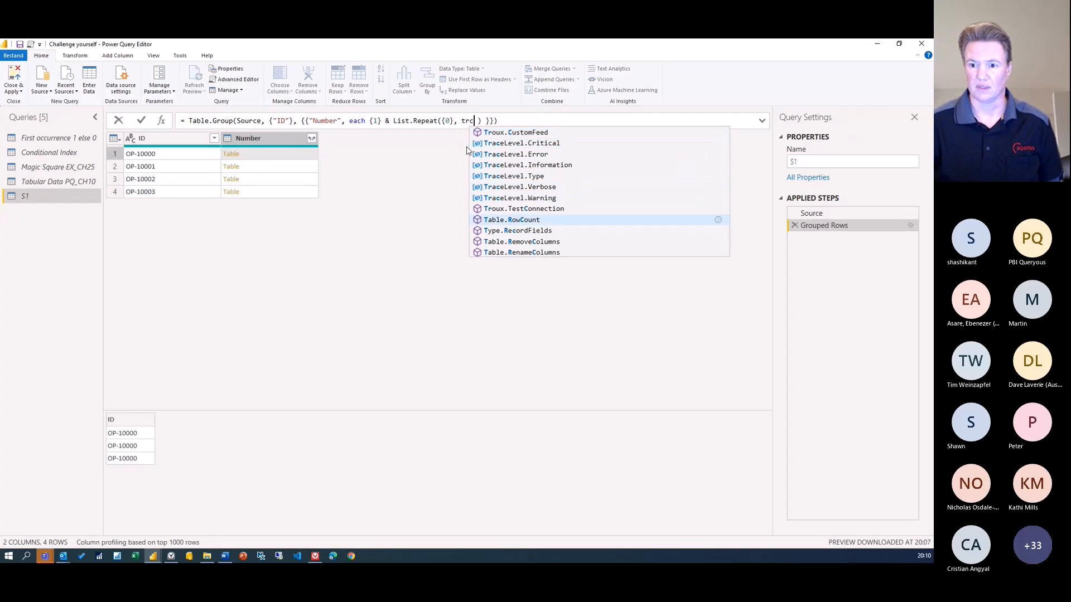
{"action": "key", "text": "Tab"}
{"action": "type", "text": "("}
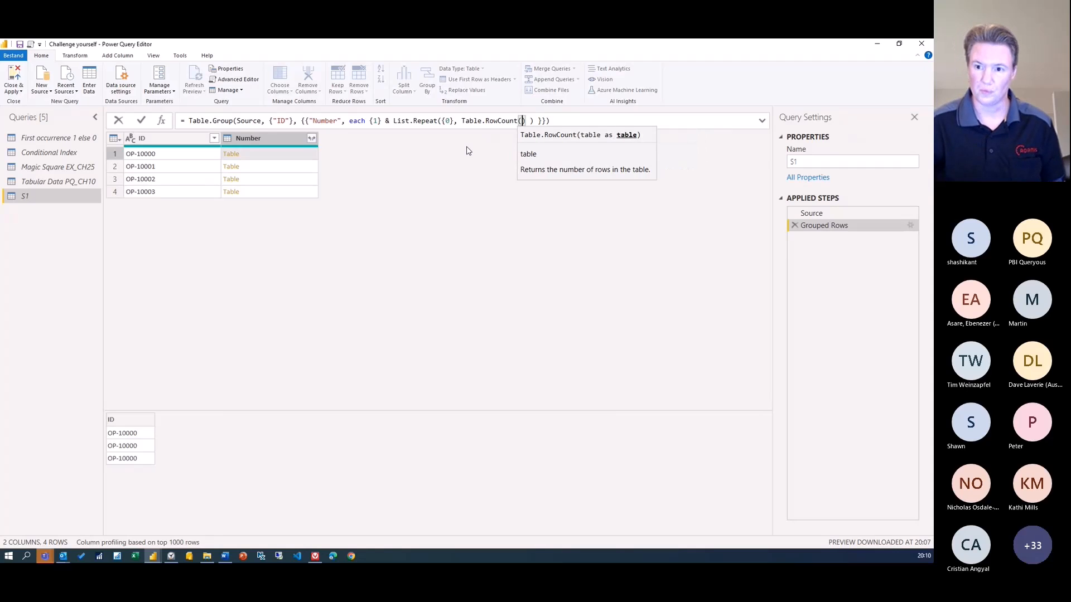
{"action": "type", "text": "_"}
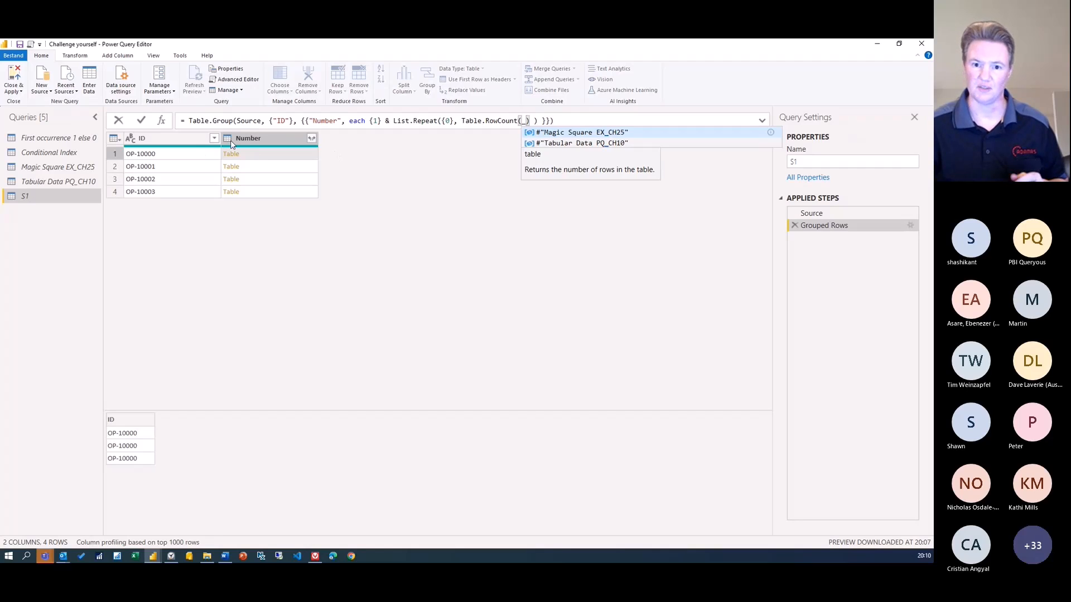
{"action": "type", "text": ") -1"}
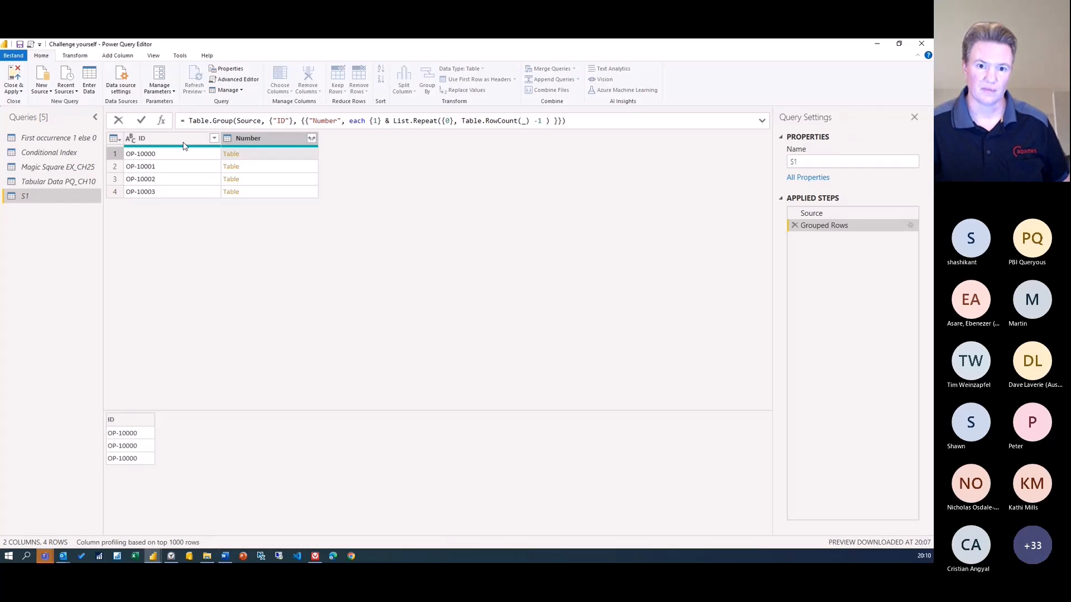
{"action": "left_click", "coordinate": [142, 122]}
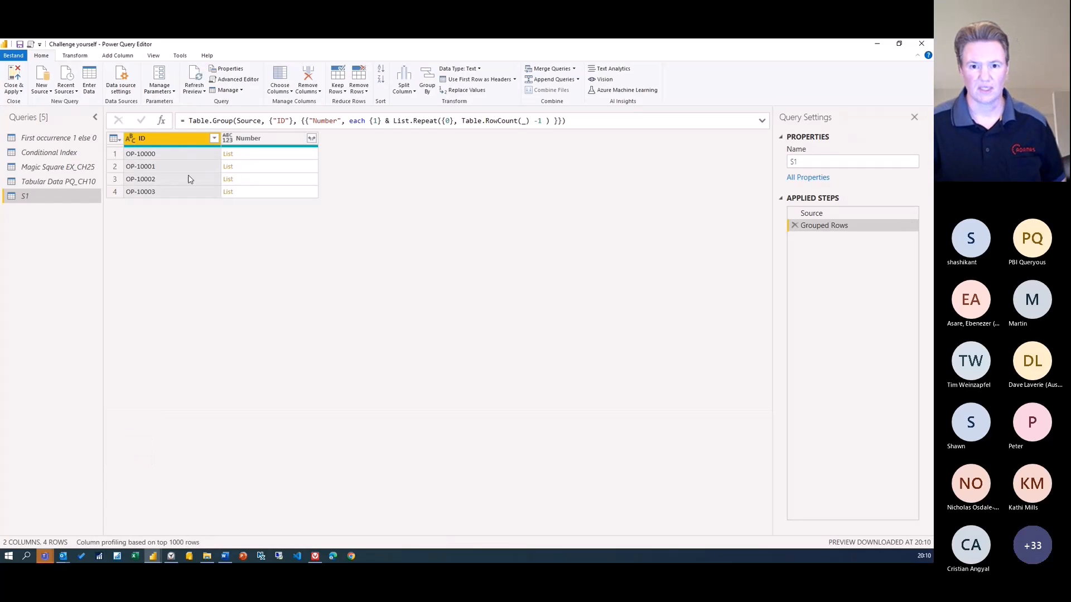
Preview OP-10000's Number list in row 1, showing 1, 0, 0
{"action": "left_click", "coordinate": [257, 159]}
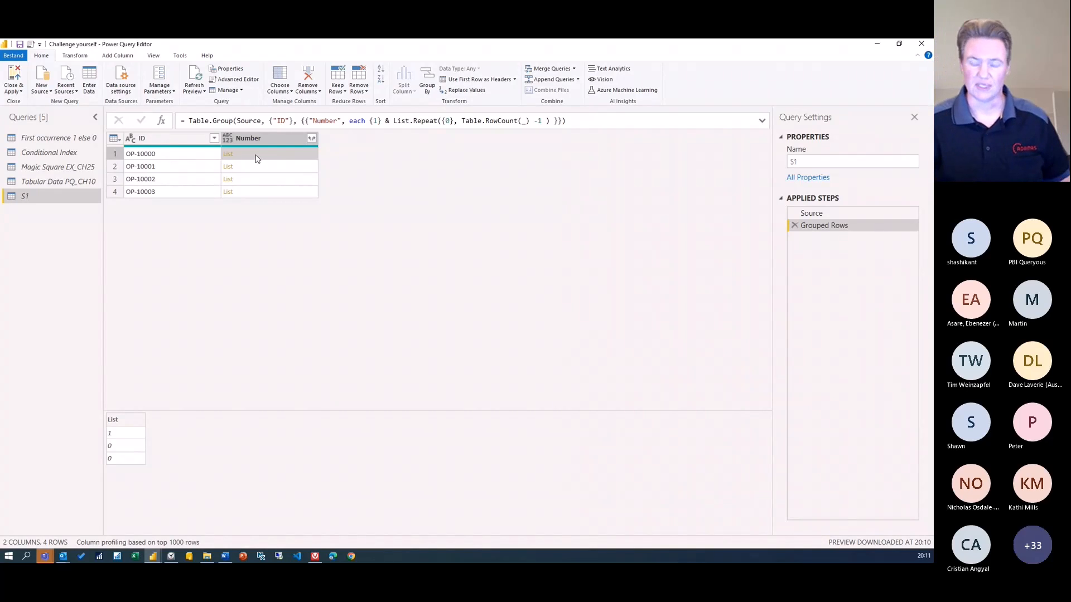
Expand the Number lists to new rows, giving 17 rows flagged 1 then 0 per ID
{"action": "left_click", "coordinate": [313, 140]}
{"action": "left_click", "coordinate": [313, 140]}
{"action": "left_click", "coordinate": [279, 153]}
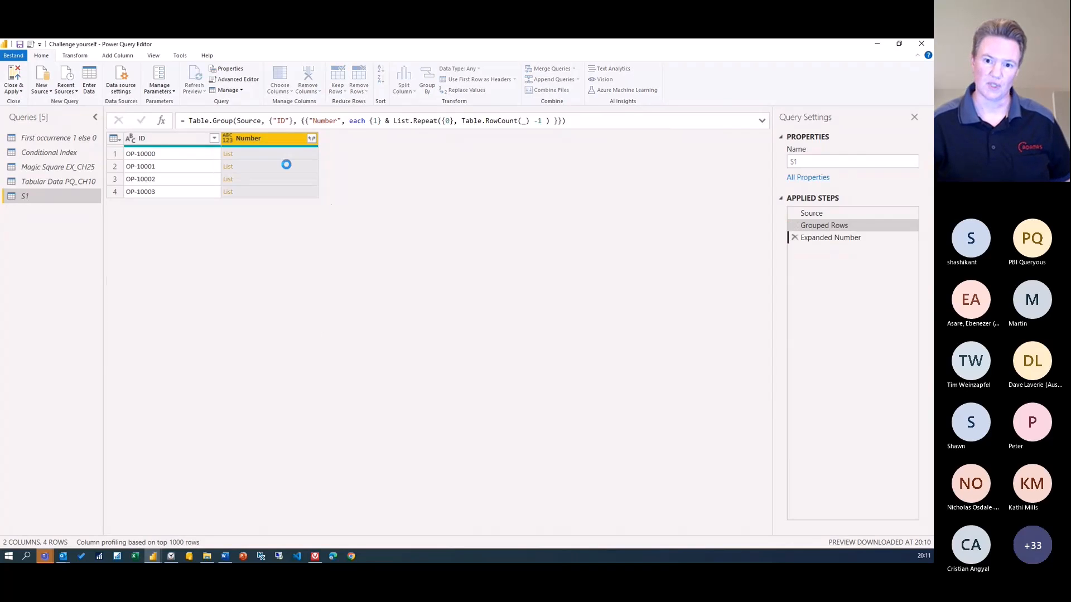
{"action": "key", "text": "alt+Tab"}
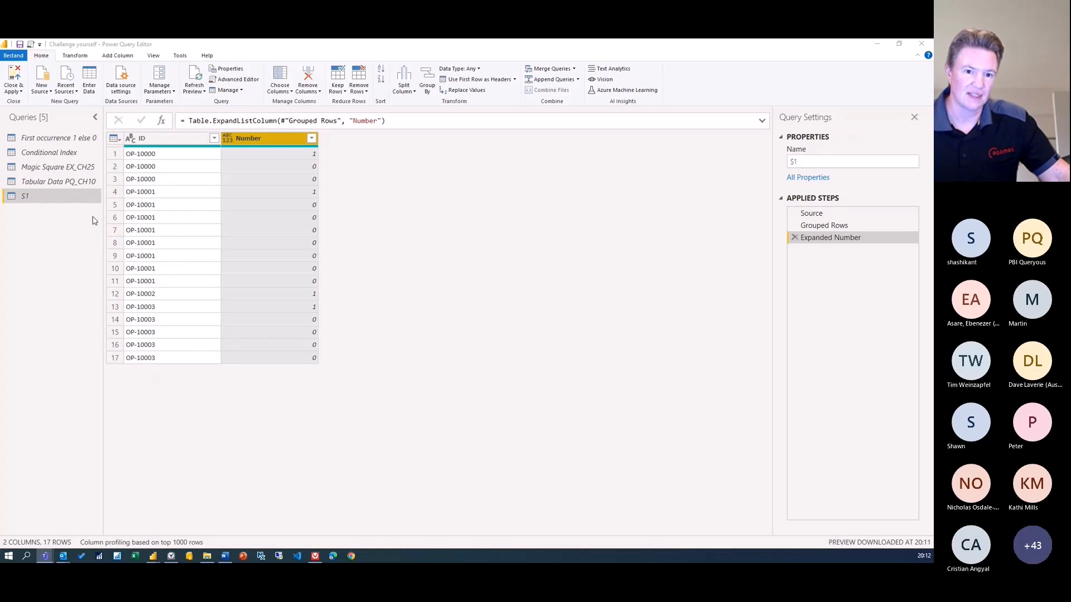
{"action": "left_click", "coordinate": [18, 76]}
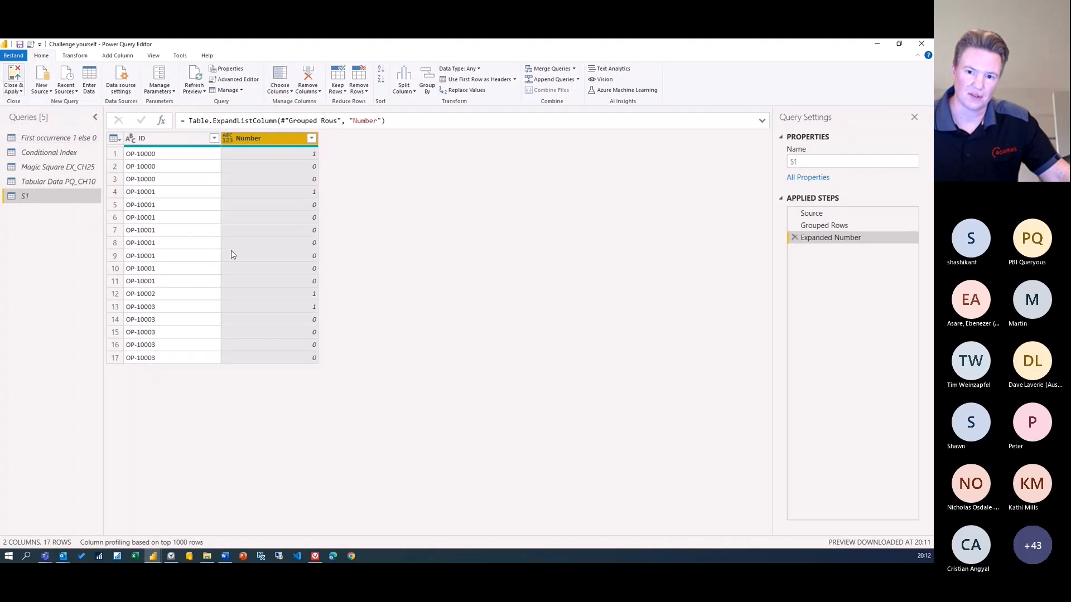
View the Challenge 1 expected-result slide, then reopen the editor via Transform data
{"action": "key", "text": "alt+Tab"}
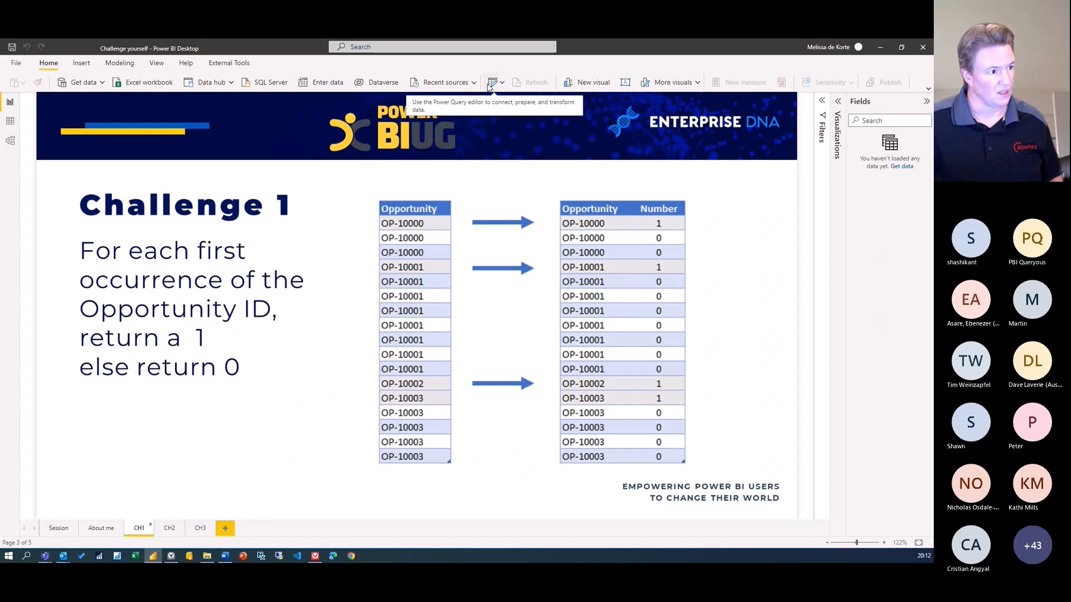
{"action": "left_click", "coordinate": [491, 84]}
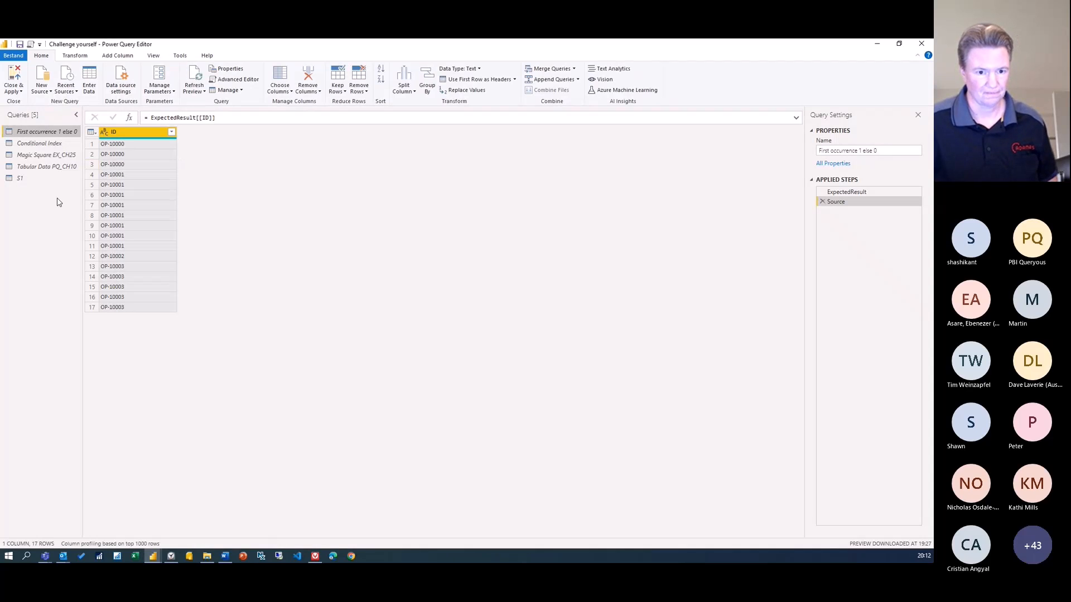
Switch back to the S1 query and its 17-row expanded ID and Number result
{"action": "left_click", "coordinate": [44, 166]}
{"action": "left_click", "coordinate": [51, 179]}
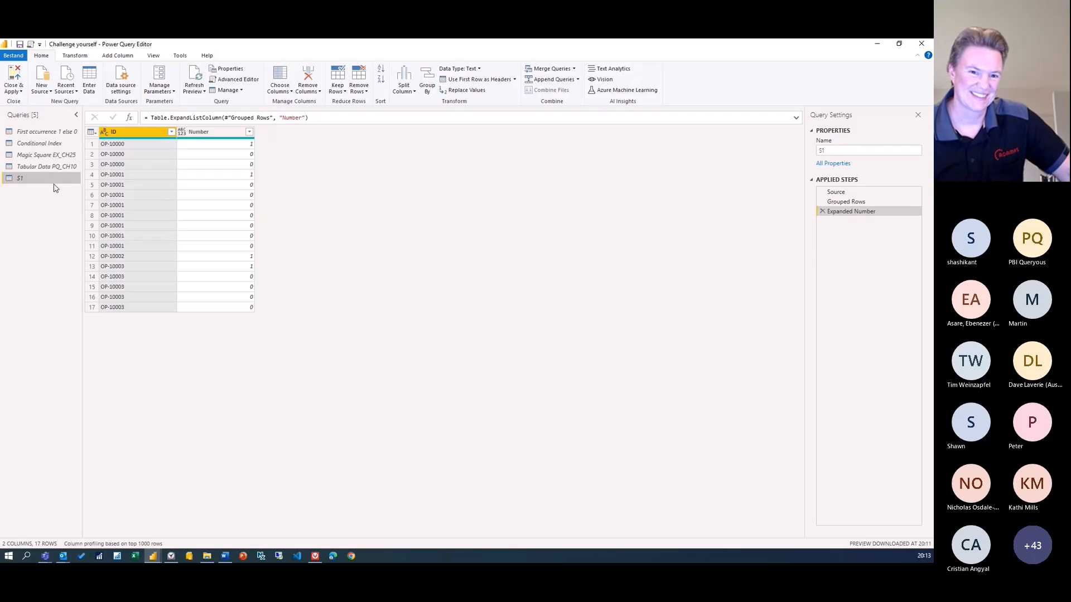
Show S1's Grouped Rows step with its four ID lists and enlarge the editor view
{"action": "left_click", "coordinate": [843, 202]}
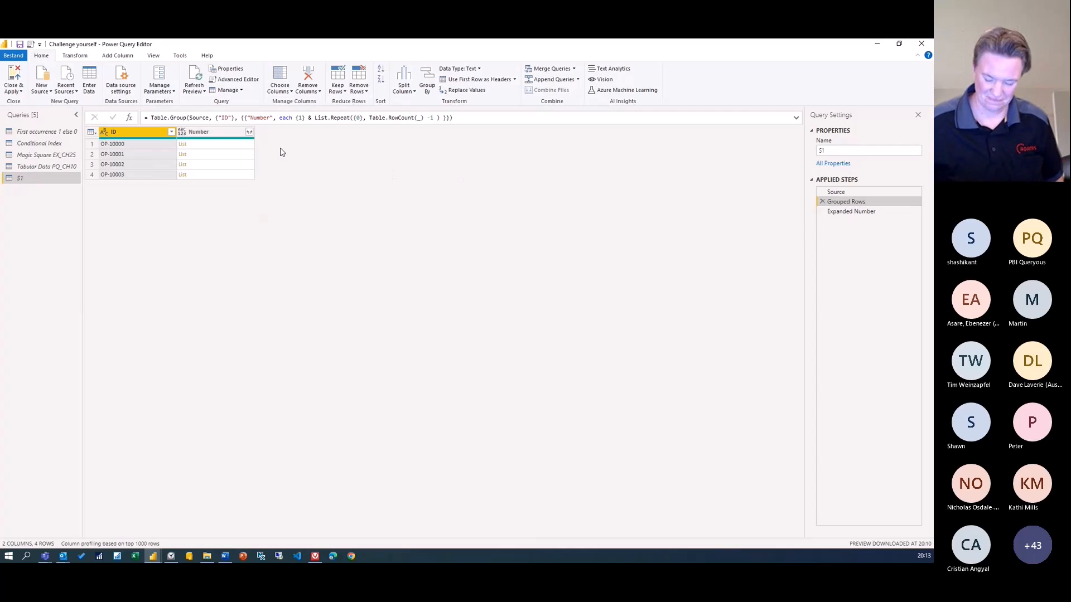
{"action": "key", "text": "ctrl+shift+plus"}
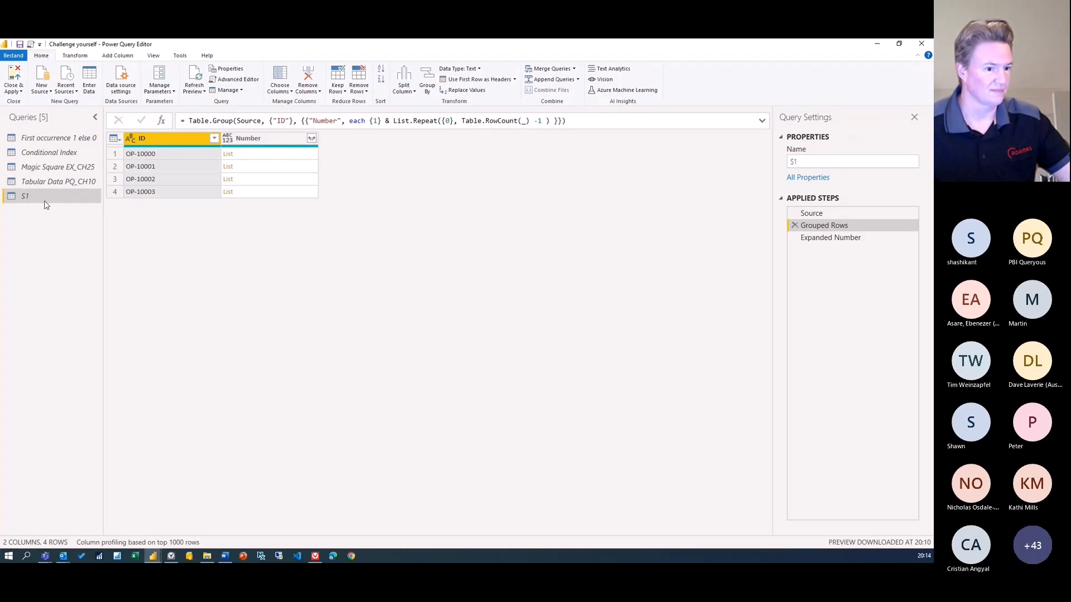
Switch from Power Query Editor to another application window
{"action": "key", "text": "alt+Tab"}
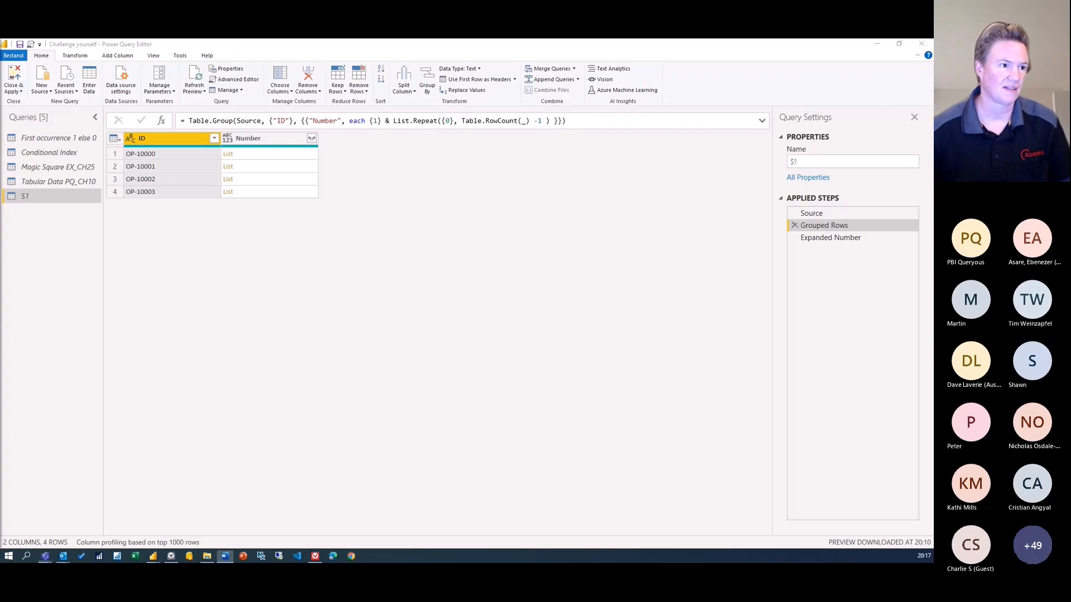
Return to the report, view the CH2 Challenge 2 slide, then reopen the Power Query Editor
{"action": "left_click", "coordinate": [18, 73]}
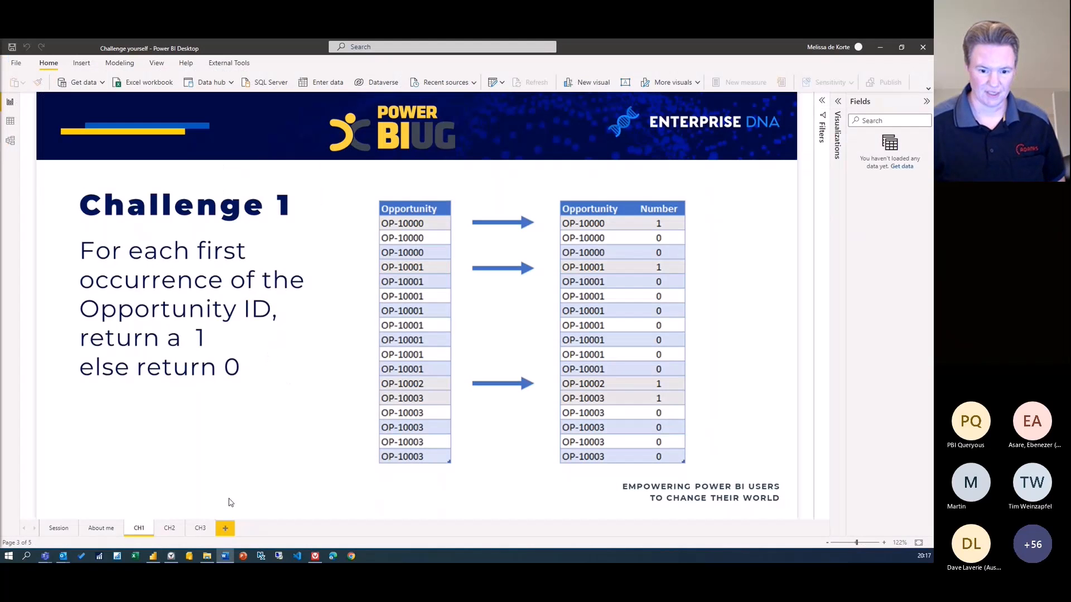
{"action": "left_click", "coordinate": [165, 533]}
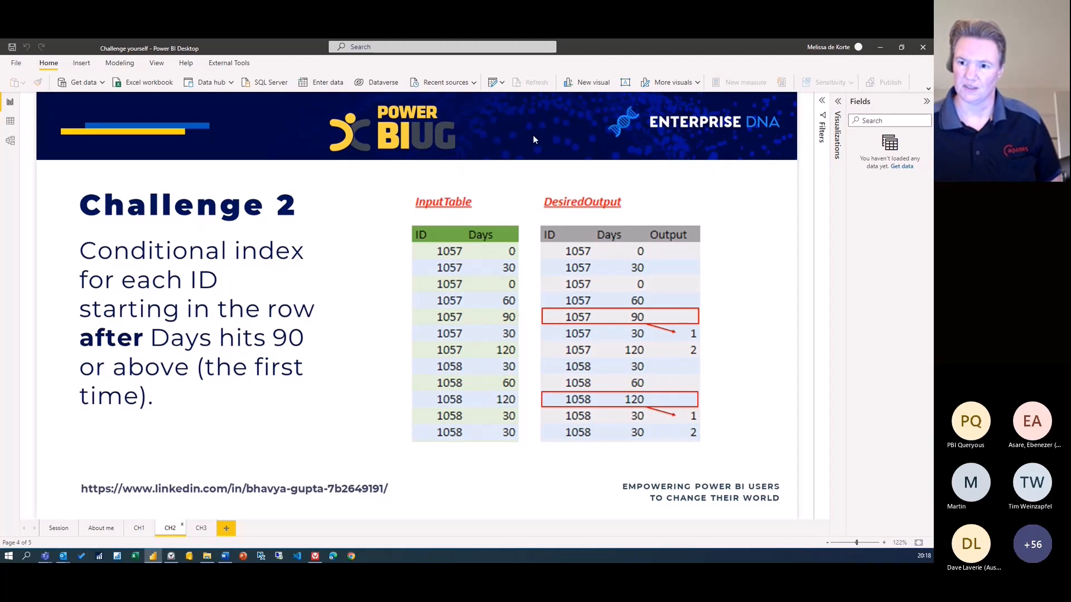
{"action": "left_click", "coordinate": [497, 83]}
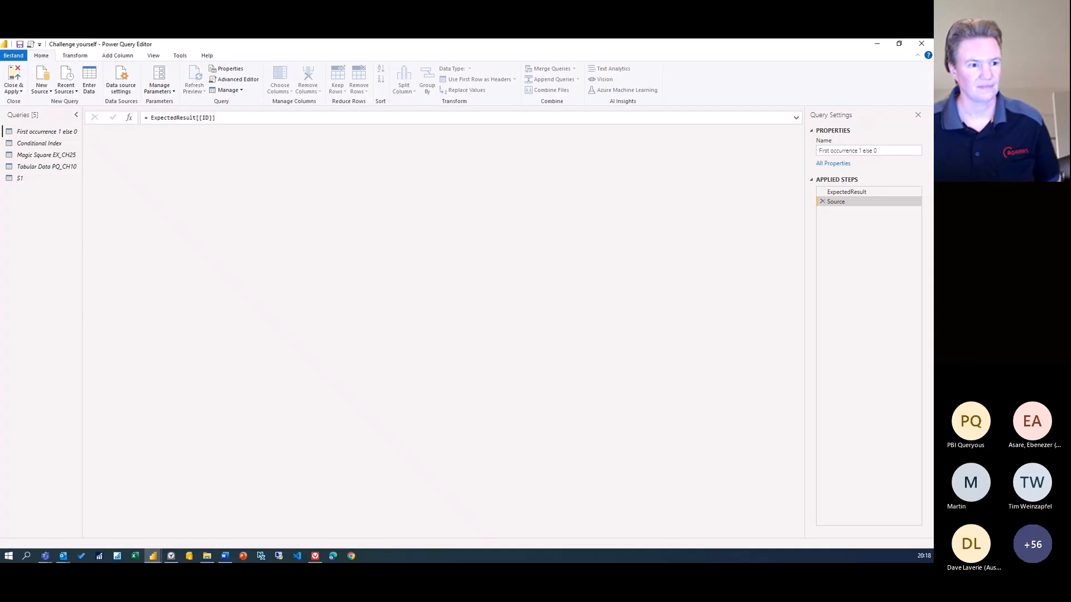
Create a reference query from Conditional Index and name it S2
{"action": "right_click", "coordinate": [44, 144]}
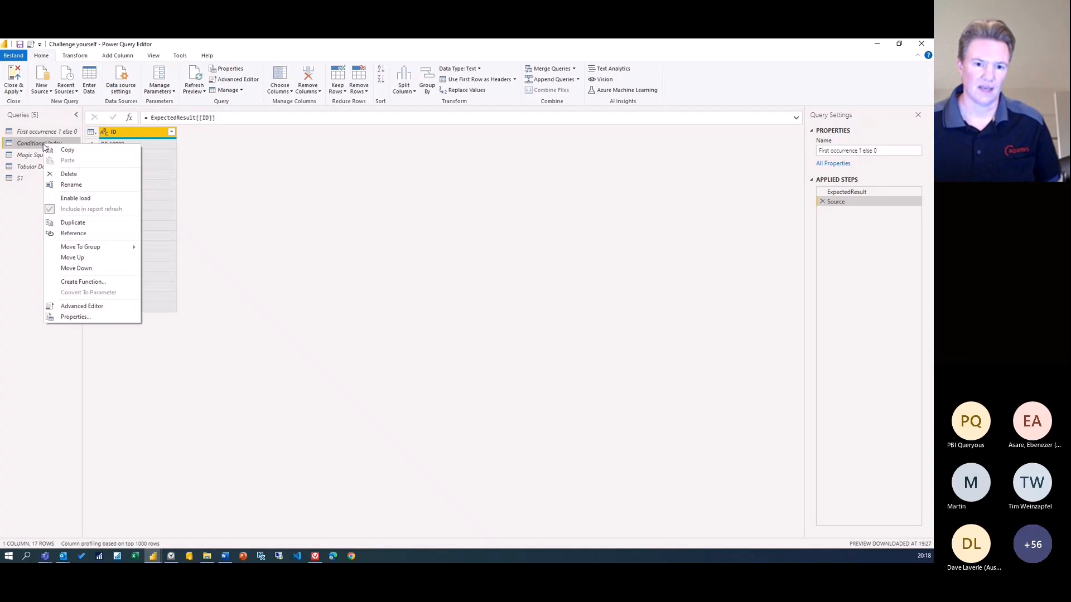
{"action": "left_click", "coordinate": [66, 234]}
{"action": "left_click_drag", "start_coordinate": [895, 151], "coordinate": [816, 153]}
{"action": "type", "text": "S2"}
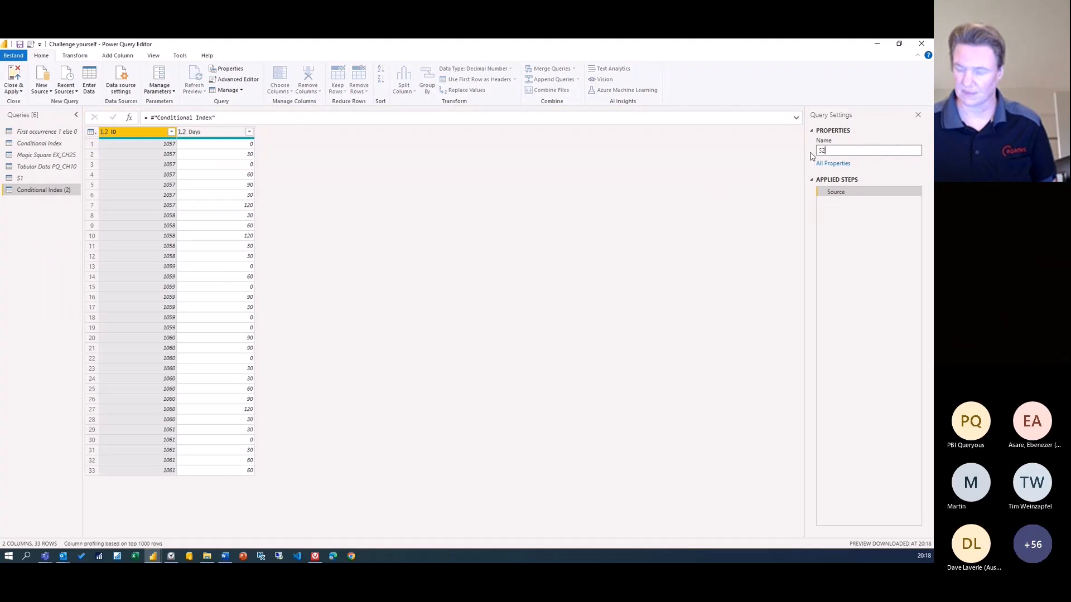
{"action": "key", "text": "Return"}
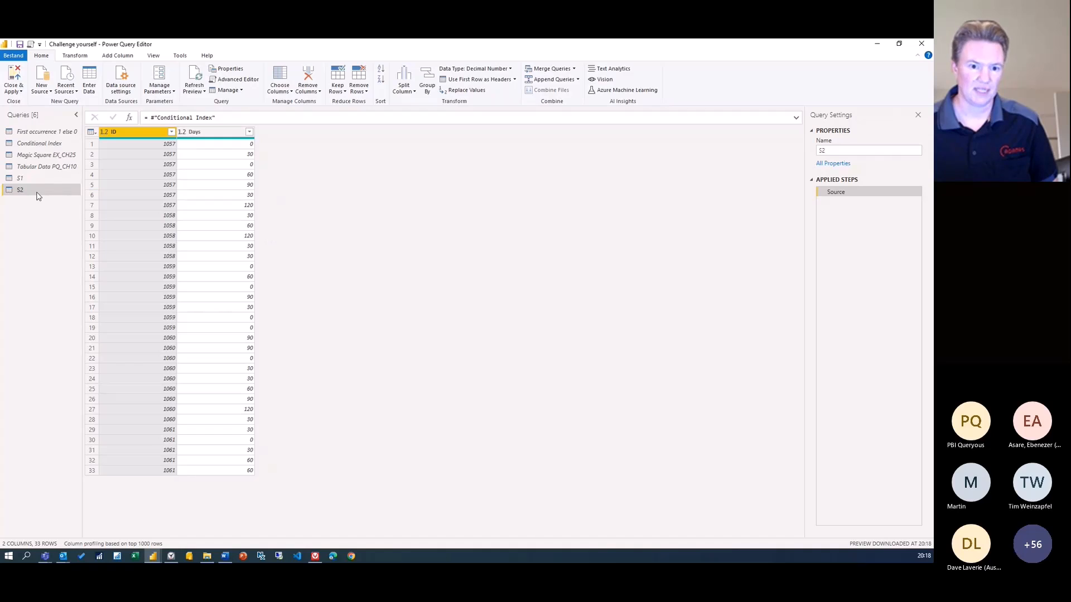
Turn off Enable load for S2 and enlarge the editor's display
{"action": "right_click", "coordinate": [36, 194]}
{"action": "left_click", "coordinate": [43, 241]}
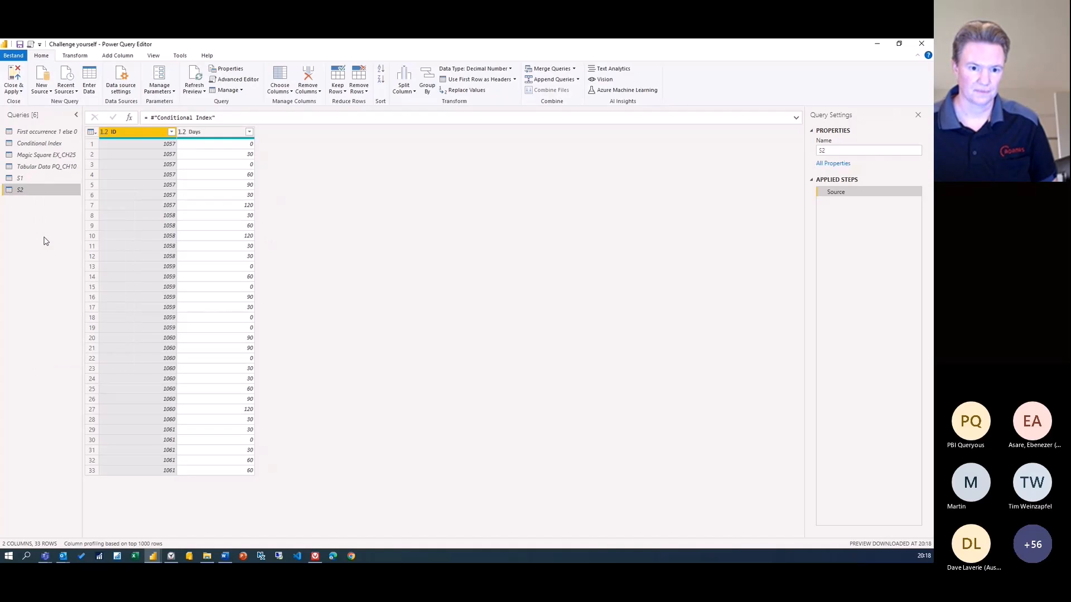
{"action": "key", "text": "ctrl+shift+plus"}
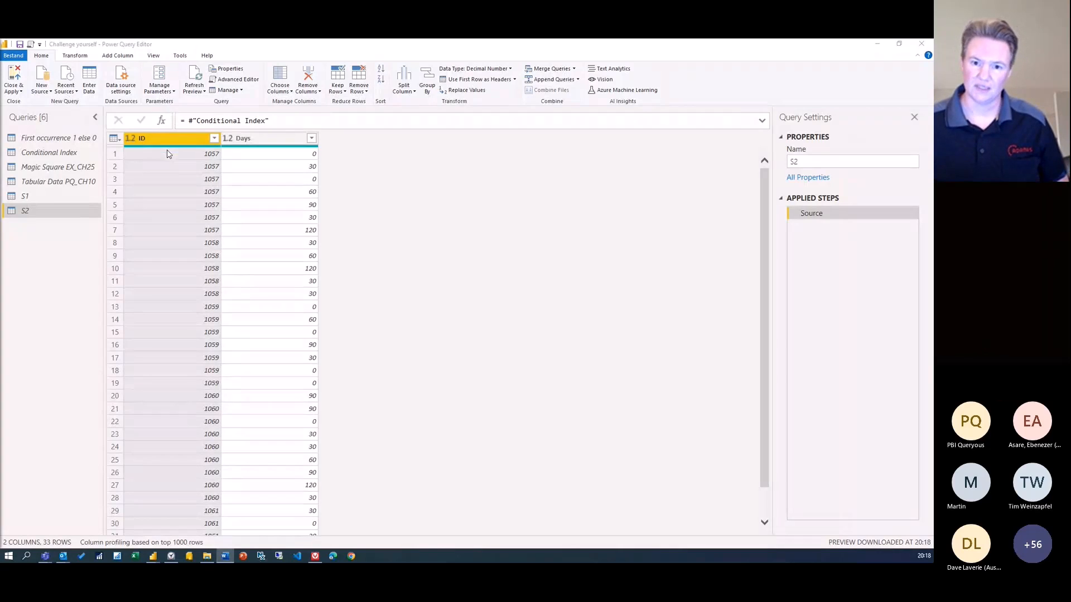
Group S2 by ID with All Rows into column t, and preview ID 1057's nested table
{"action": "left_click", "coordinate": [427, 82]}
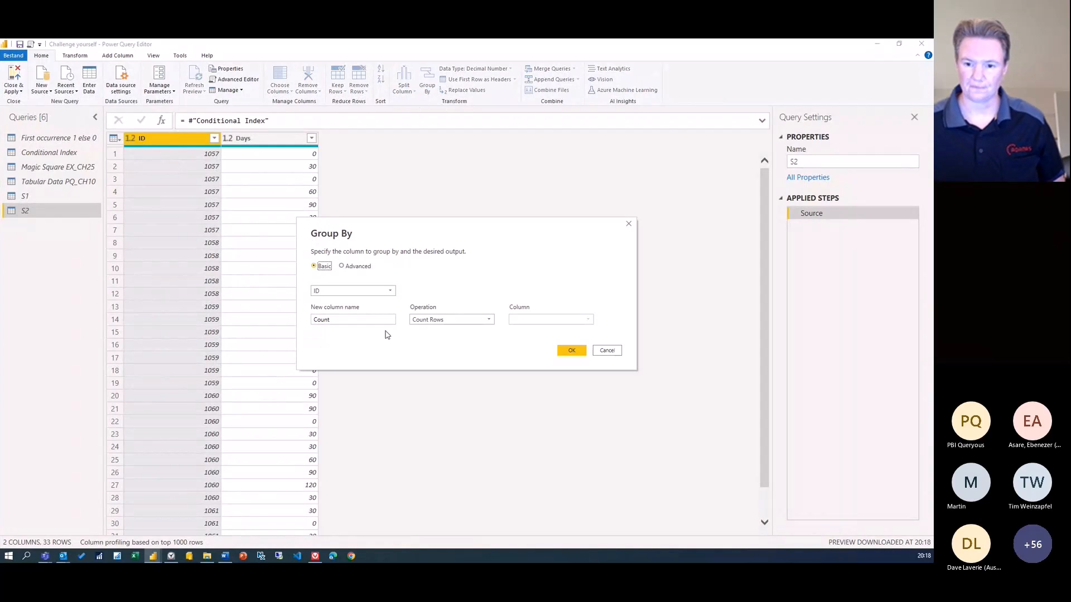
{"action": "left_click", "coordinate": [438, 320]}
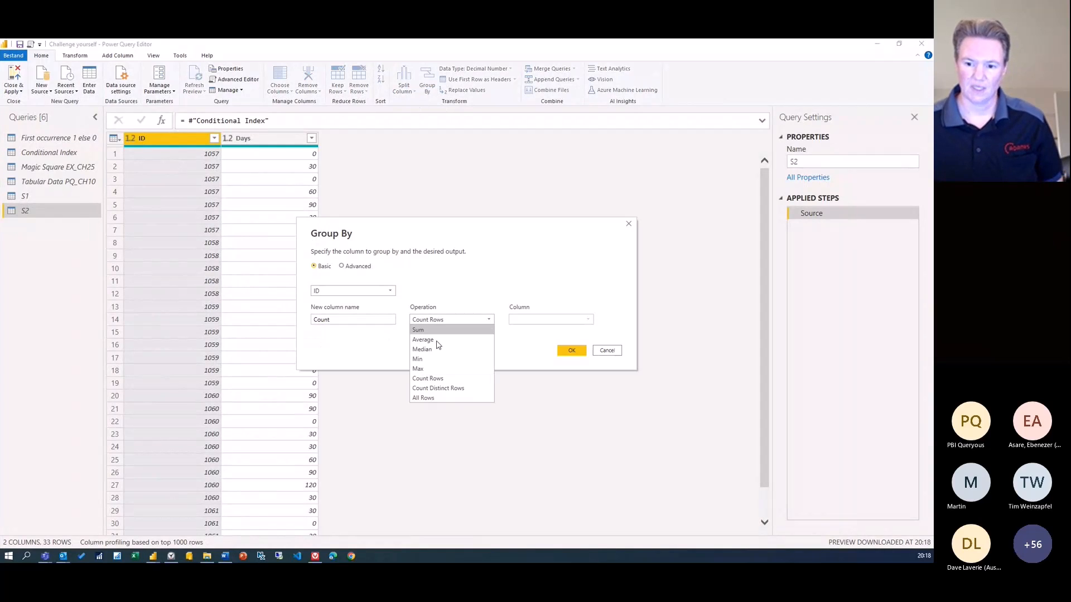
{"action": "left_click", "coordinate": [429, 399]}
{"action": "left_click_drag", "start_coordinate": [364, 320], "coordinate": [297, 320]}
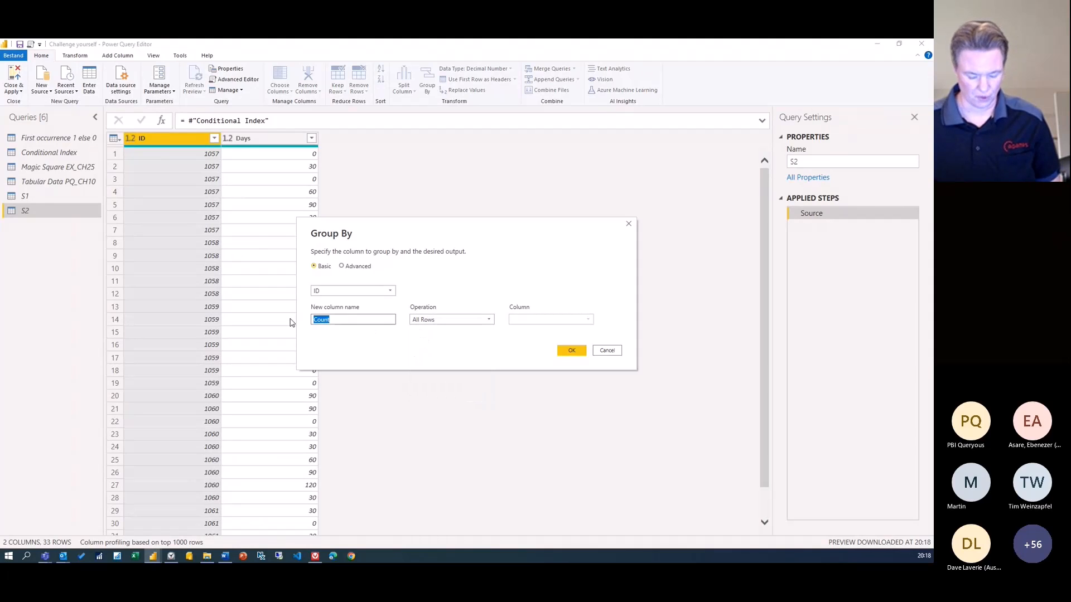
{"action": "type", "text": "t"}
{"action": "left_click", "coordinate": [570, 350]}
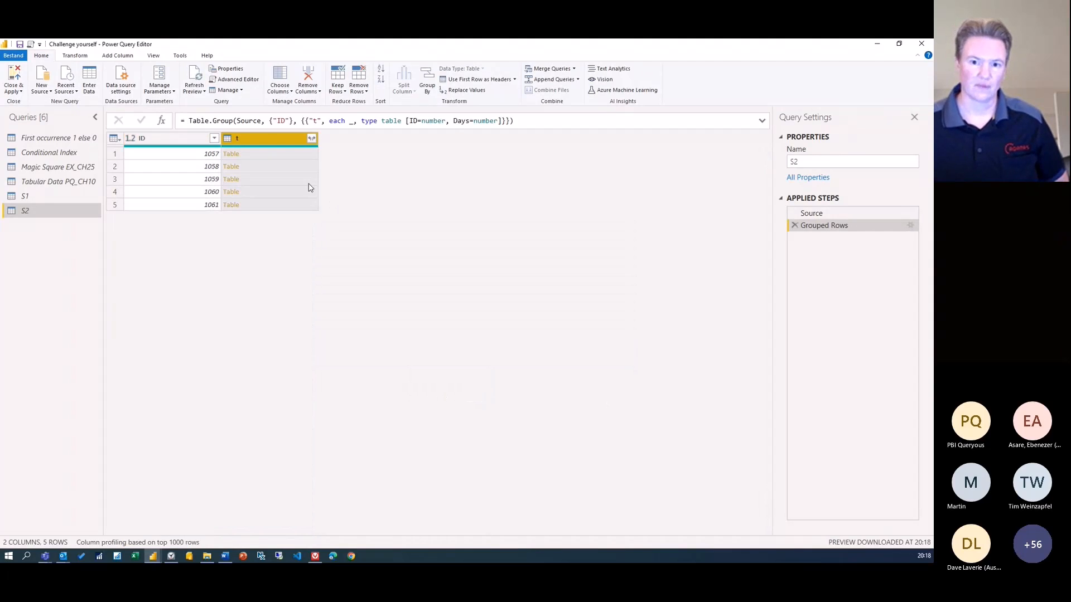
{"action": "left_click", "coordinate": [273, 157]}
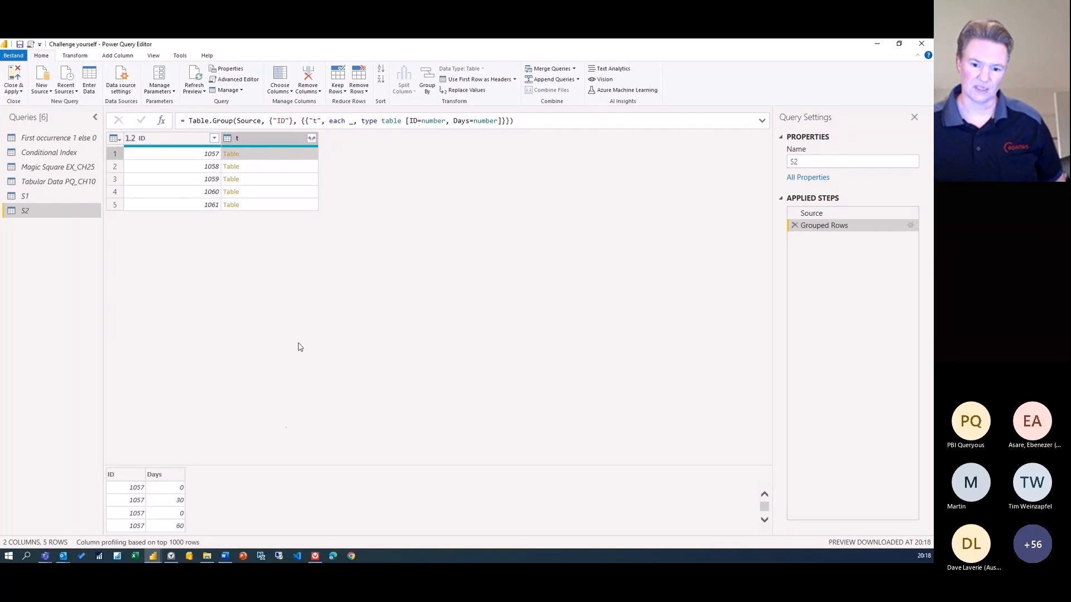
{"action": "left_click_drag", "start_coordinate": [277, 464], "coordinate": [281, 392]}
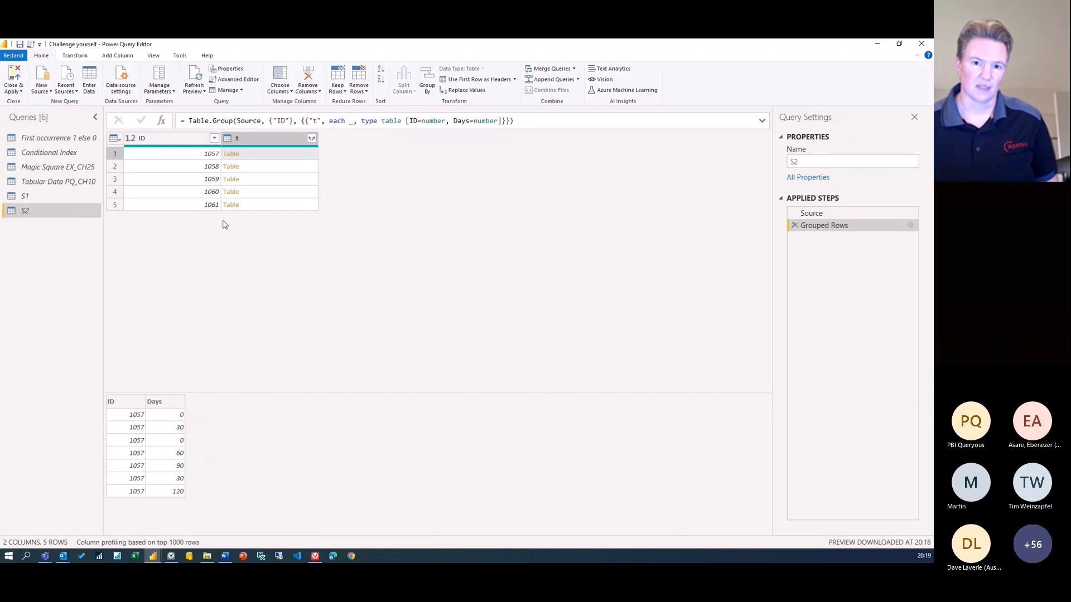
Open S2's code in the Advanced Editor and position the editor window
{"action": "left_click", "coordinate": [252, 82]}
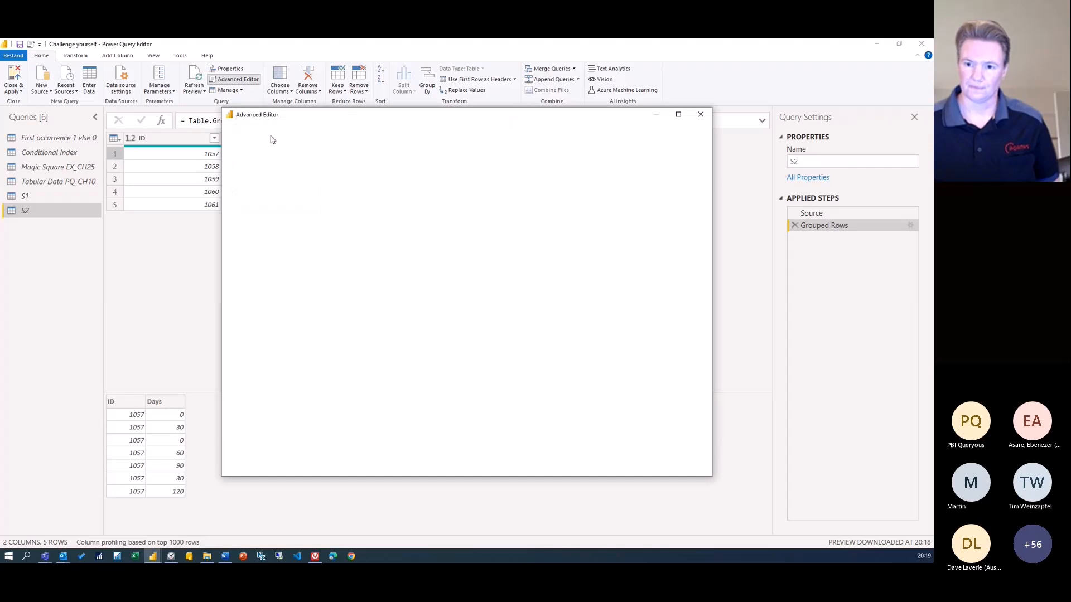
{"action": "left_click_drag", "start_coordinate": [339, 116], "coordinate": [377, 141]}
{"action": "left_click", "coordinate": [424, 246]}
{"action": "scroll", "coordinate": [423, 245], "scroll_direction": "up", "scroll_amount": 2}
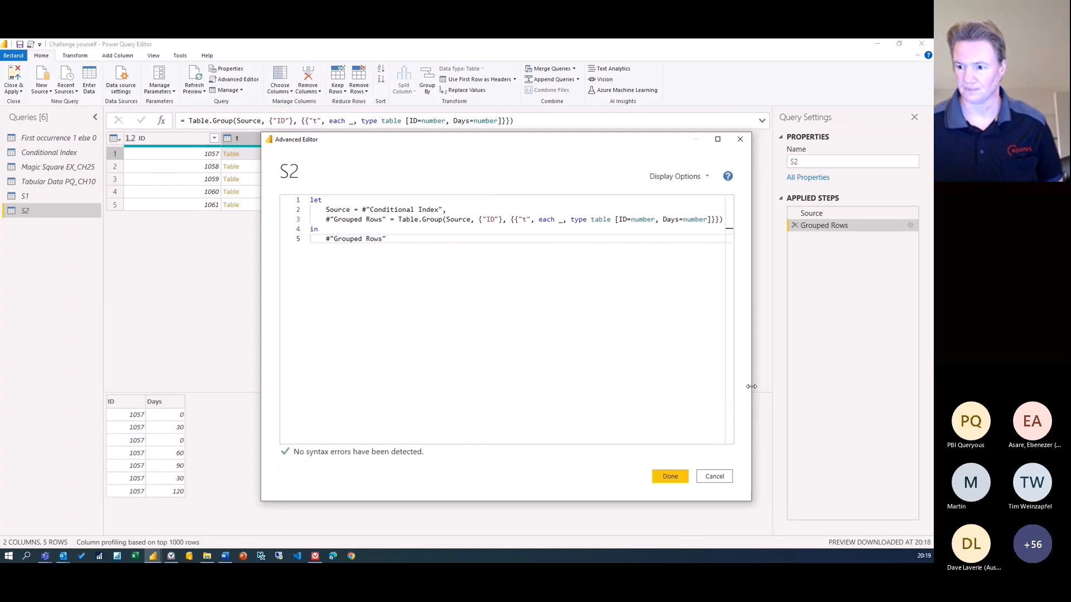
{"action": "left_click_drag", "start_coordinate": [751, 386], "coordinate": [827, 373]}
Break the grouping line after 'each' and open a record bracket on a new line
{"action": "left_click", "coordinate": [560, 220]}
{"action": "key", "text": "Return"}
{"action": "key", "text": "Tab"}
{"action": "key", "text": "Return"}
{"action": "key", "text": "Up"}
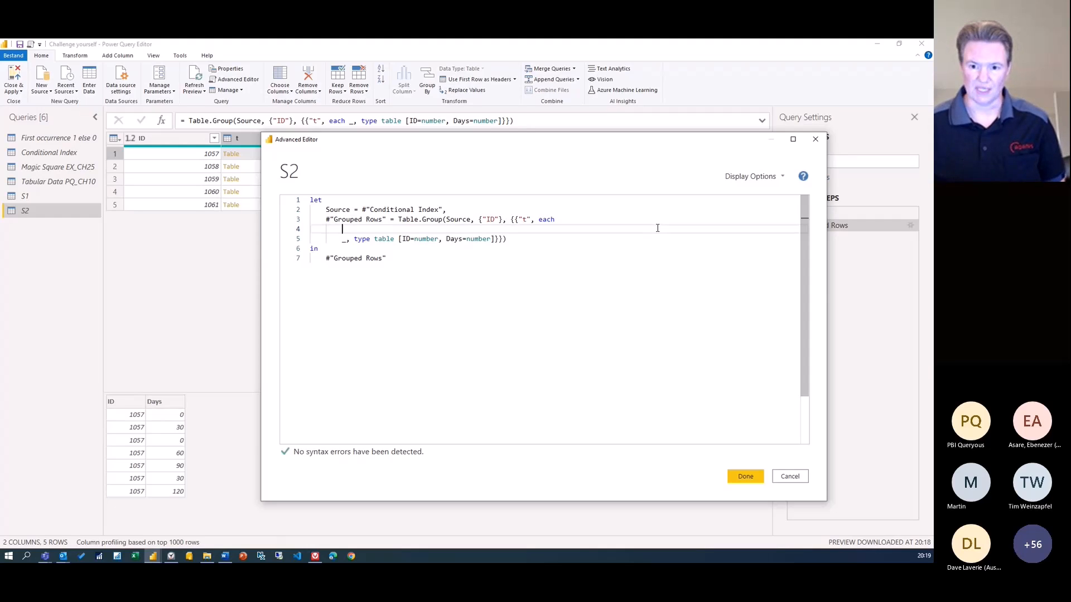
{"action": "type", "text": "["}
{"action": "key", "text": "Return"}
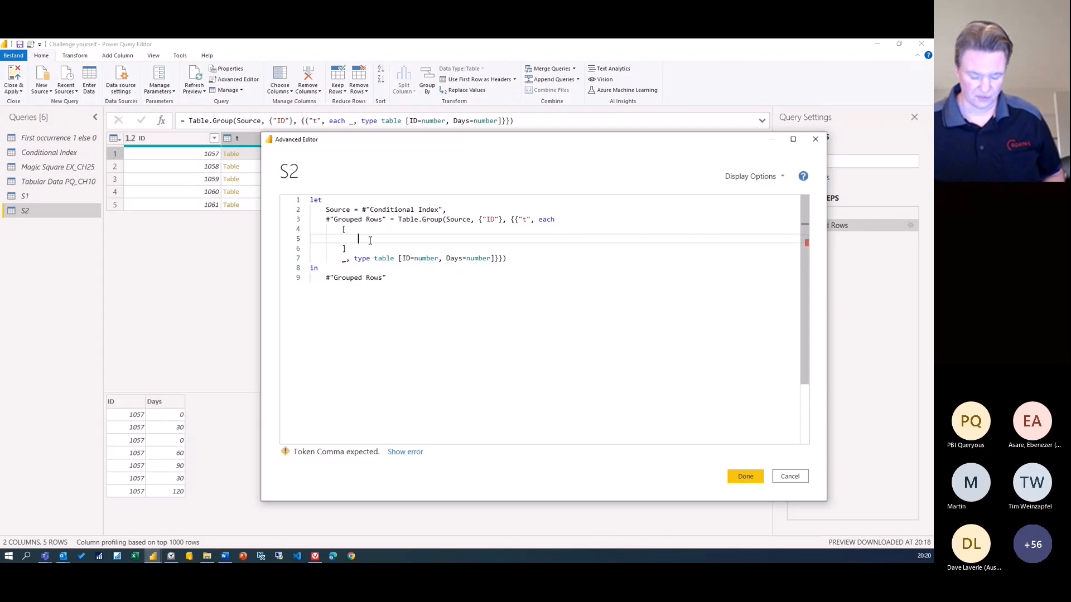
Add the record field c = Table.RowCount( _ ), followed by a new line
{"action": "type", "text": "c"}
{"action": "type", "text": "= "}
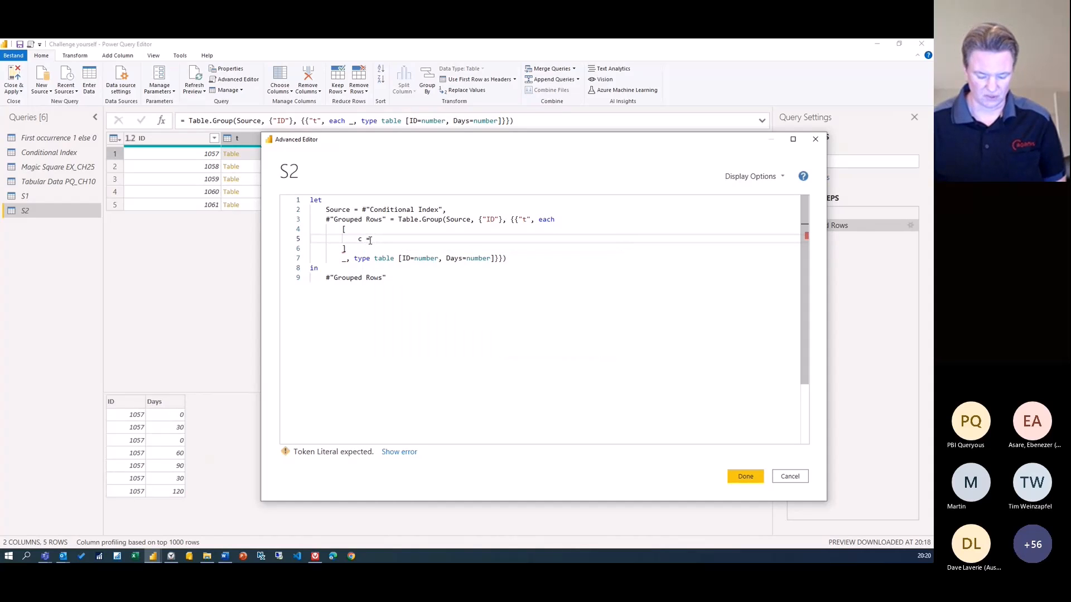
{"action": "type", "text": "tr"}
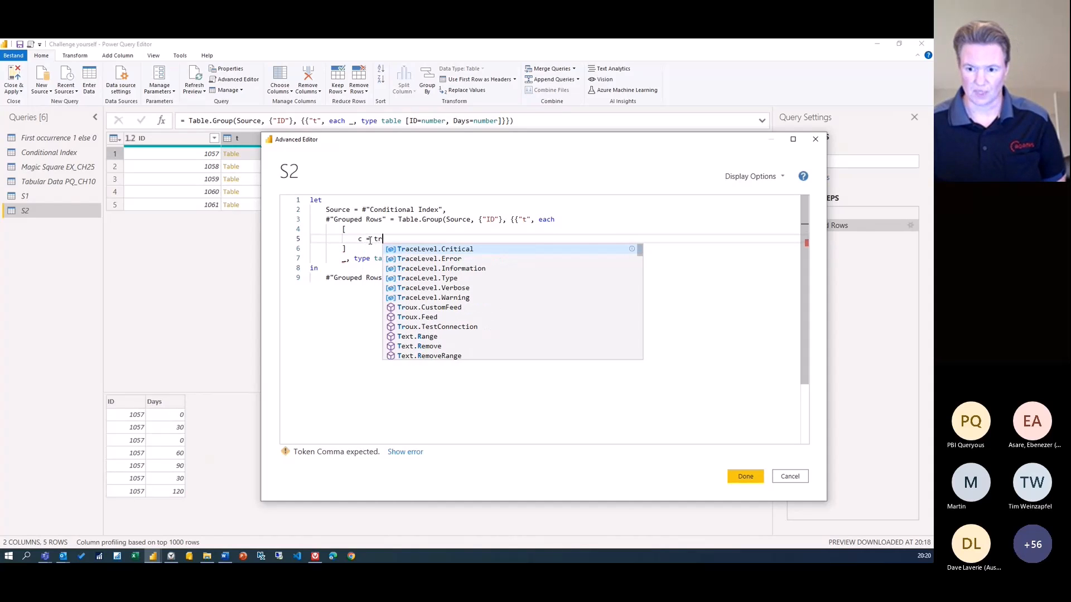
{"action": "type", "text": "o"}
{"action": "key", "text": "Down"}
{"action": "key", "text": "Down"}
{"action": "key", "text": "Down"}
{"action": "key", "text": "Down"}
{"action": "key", "text": "Down"}
{"action": "key", "text": "Down"}
{"action": "key", "text": "Down"}
{"action": "key", "text": "Down"}
{"action": "key", "text": "Tab"}
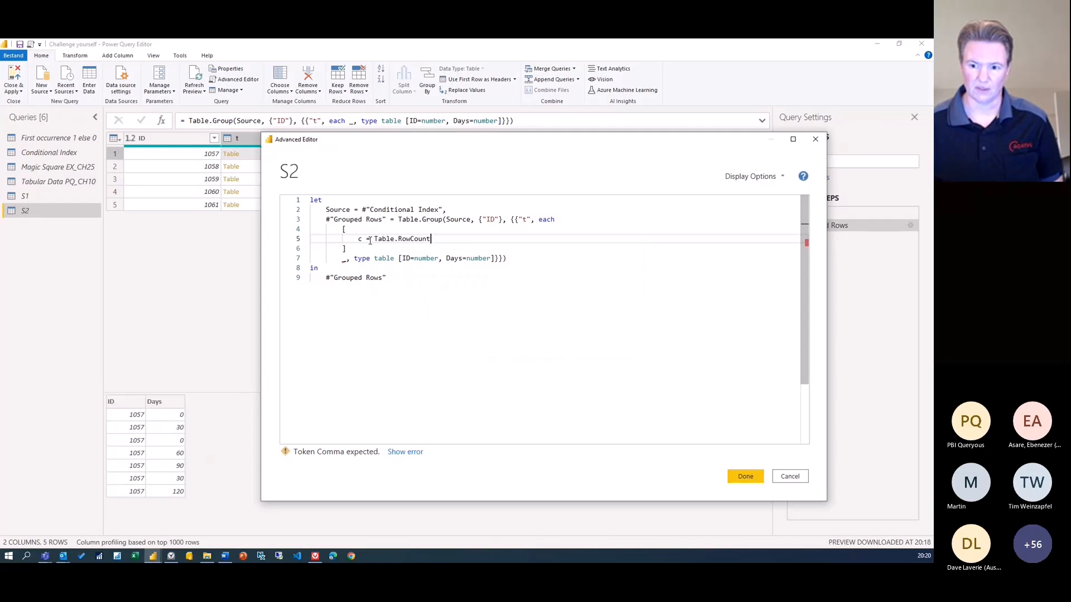
{"action": "type", "text": "( _"}
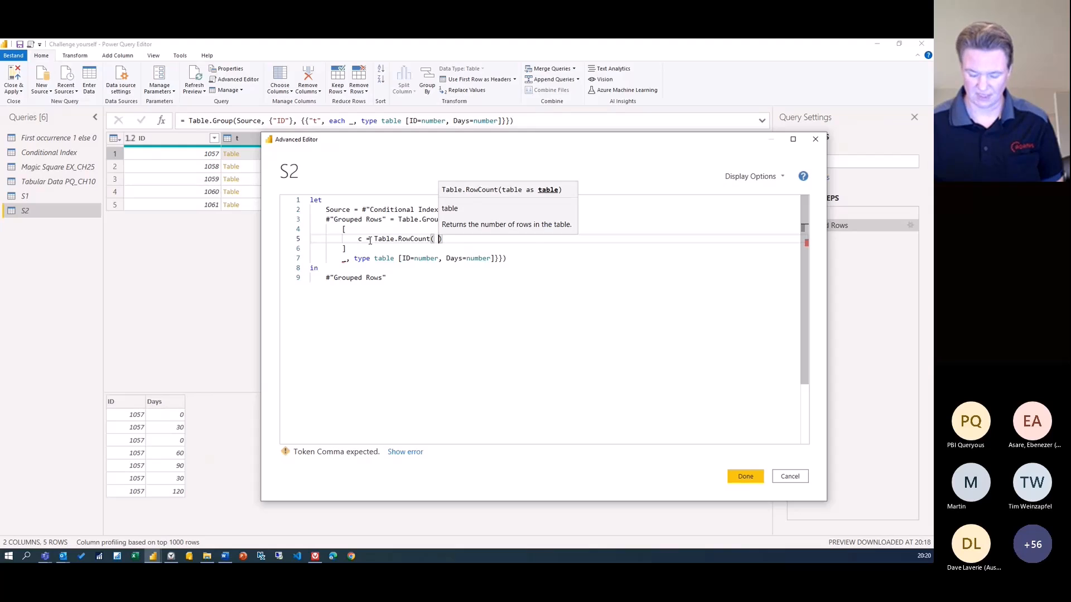
{"action": "type", "text": " )"}
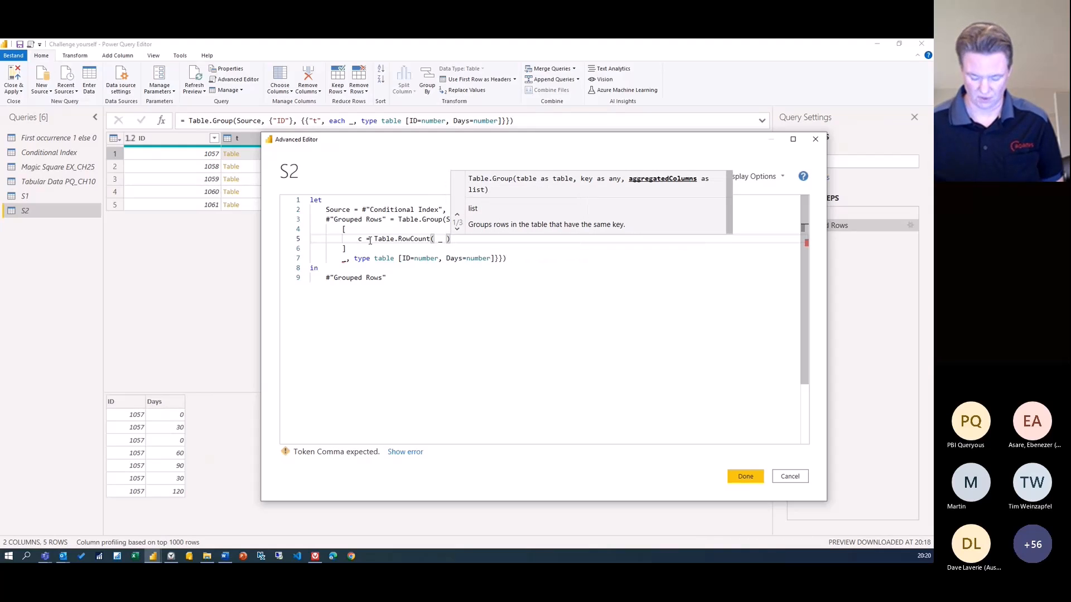
{"action": "type", "text": ","}
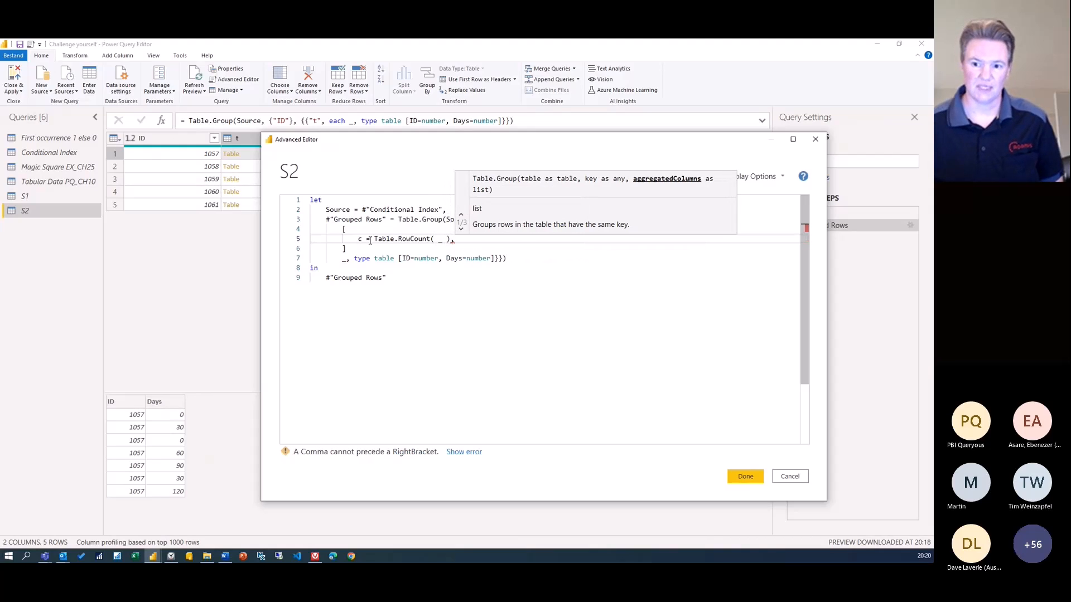
{"action": "key", "text": "Return"}
{"action": "key", "text": "Escape"}
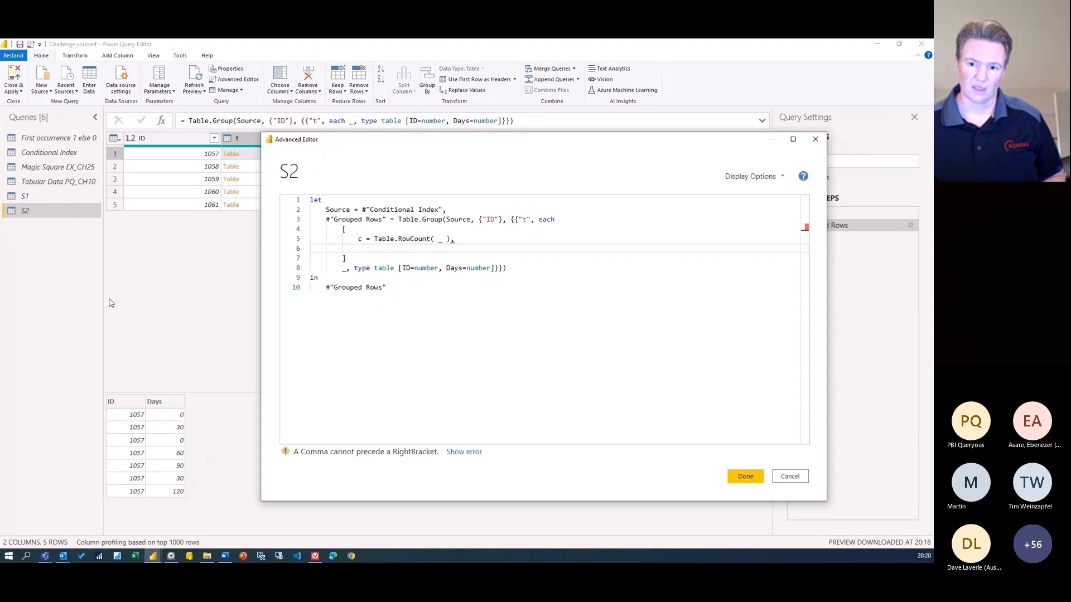
Begin the n field on line 6 as n = List.PositionOf( [Days],
{"action": "type", "text": "n "}
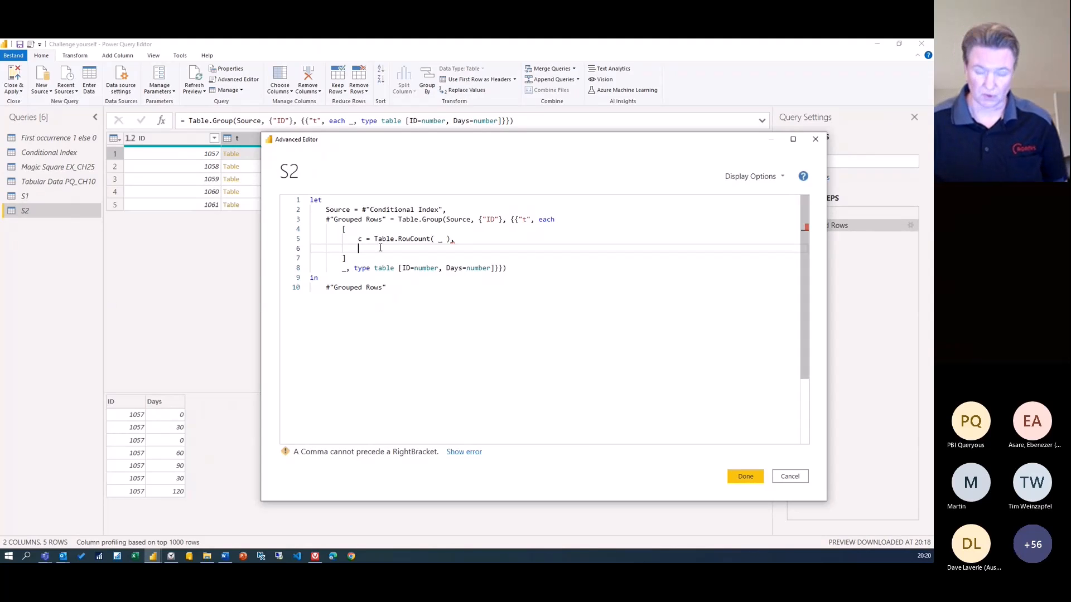
{"action": "type", "text": "="}
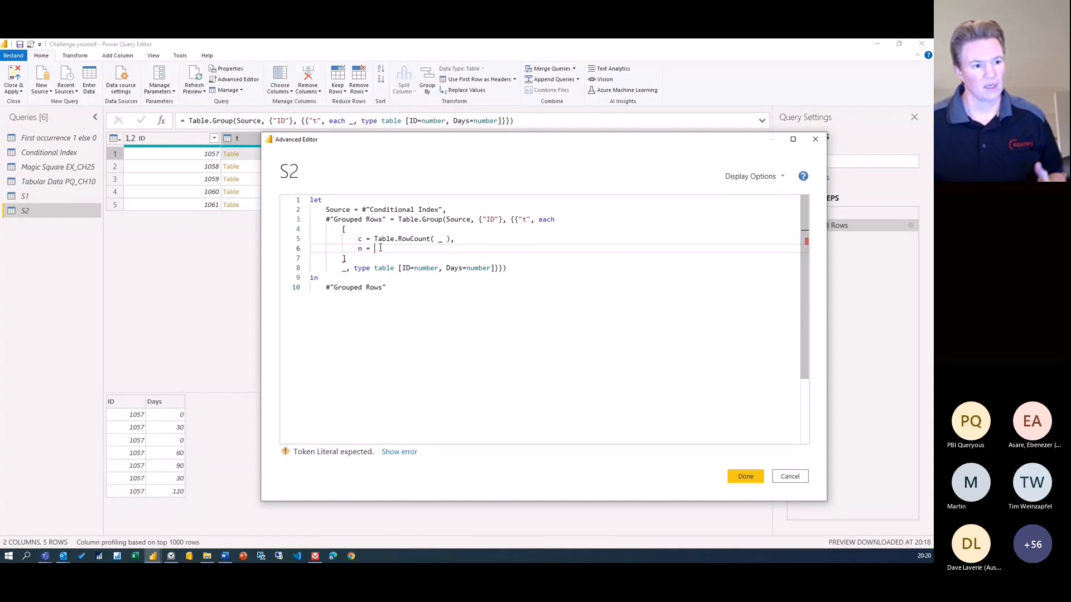
{"action": "scroll", "coordinate": [380, 248], "scroll_direction": "down", "scroll_amount": 1}
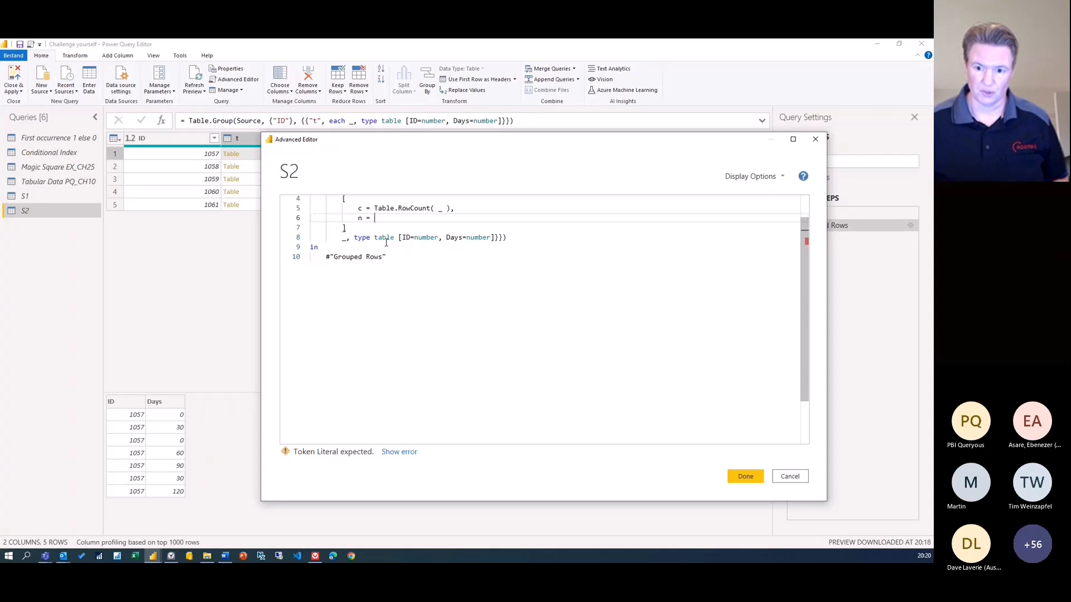
{"action": "scroll", "coordinate": [385, 243], "scroll_direction": "up", "scroll_amount": 1}
{"action": "type", "text": "List.PositionOf"}
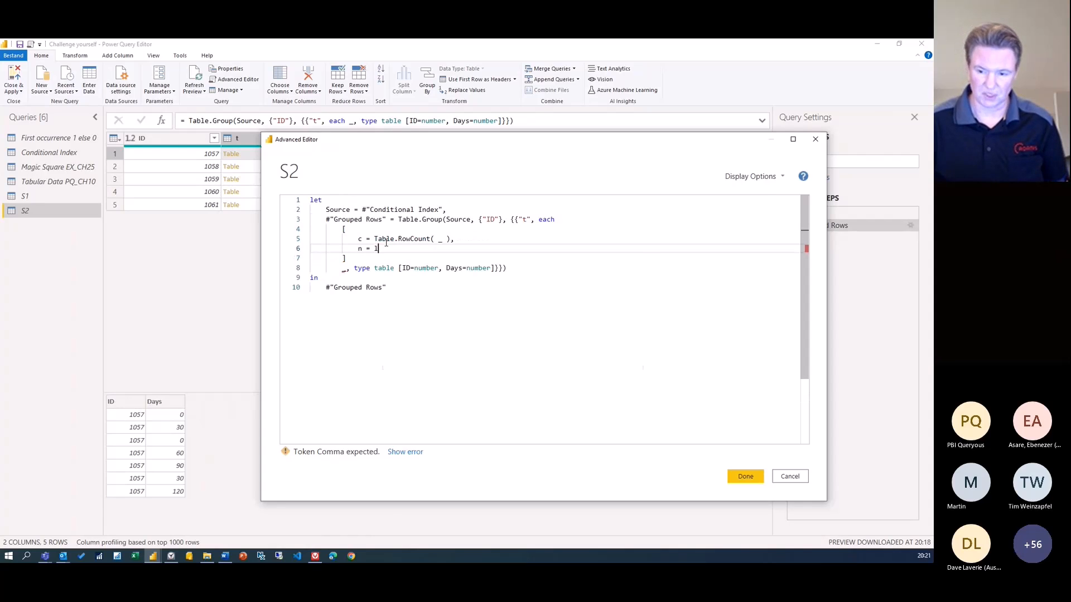
{"action": "type", "text": "("}
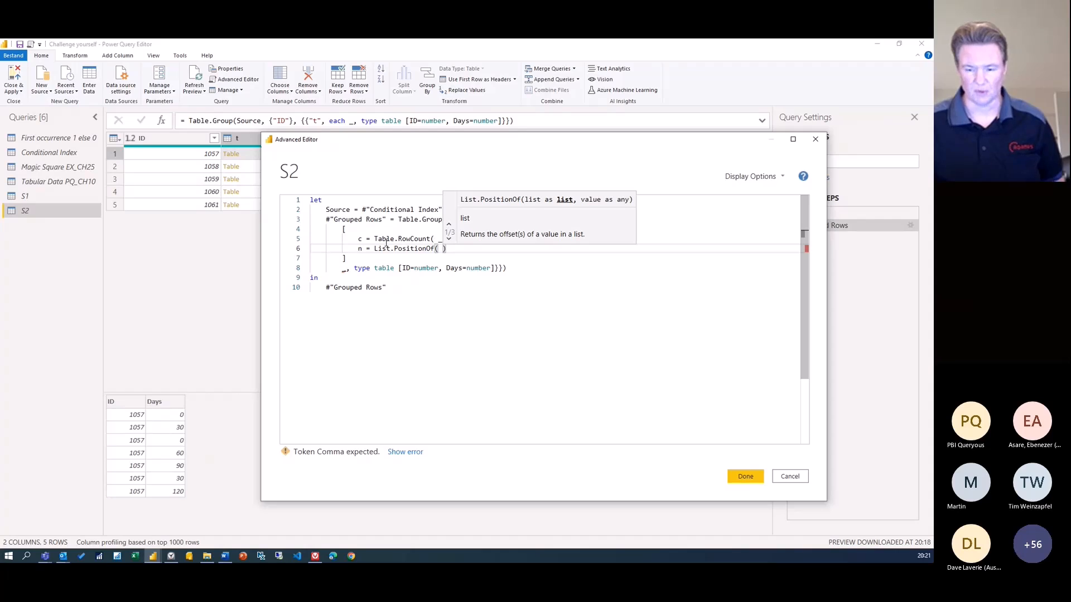
{"action": "type", "text": "["}
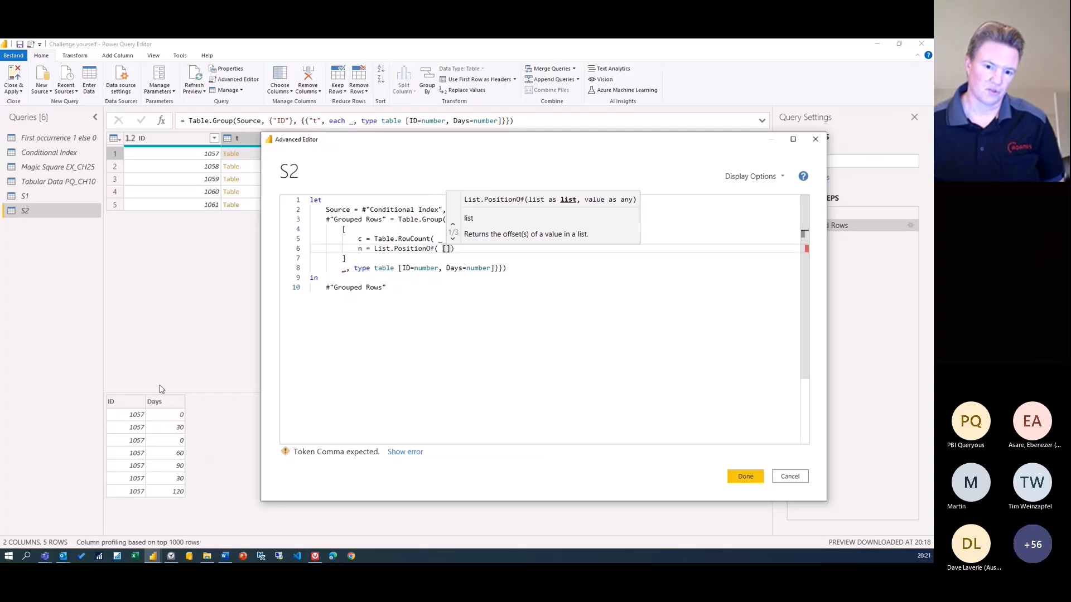
{"action": "type", "text": "Days]"}
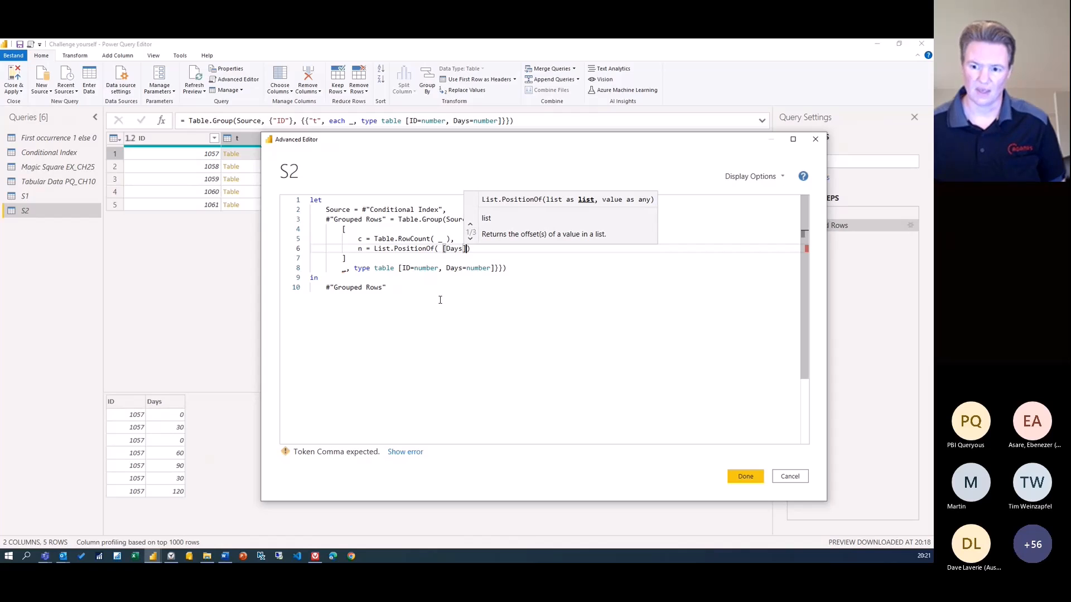
{"action": "type", "text": ","}
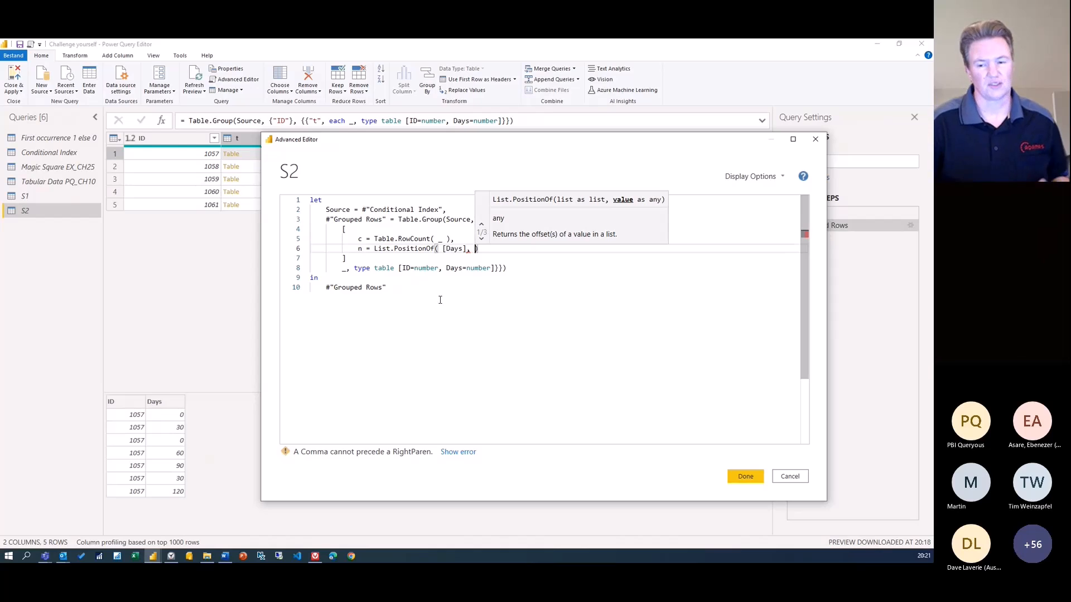
Complete n as List.PositionOf( List.Transform( [Days], each _ >=90 ), true ) +1
{"action": "left_click", "coordinate": [443, 249]}
{"action": "key", "text": "Left"}
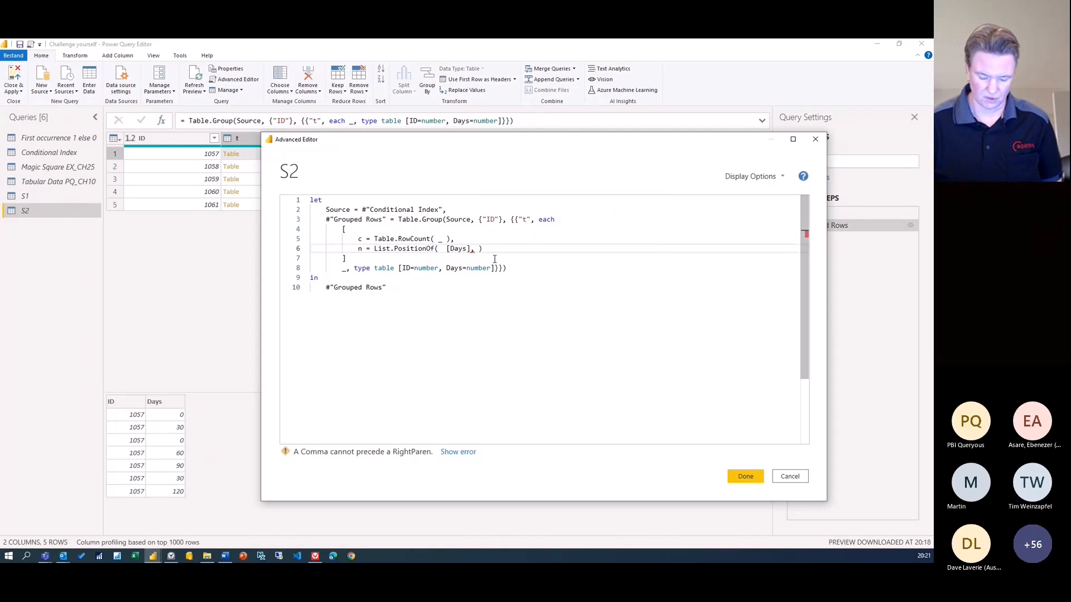
{"action": "type", "text": "lt"}
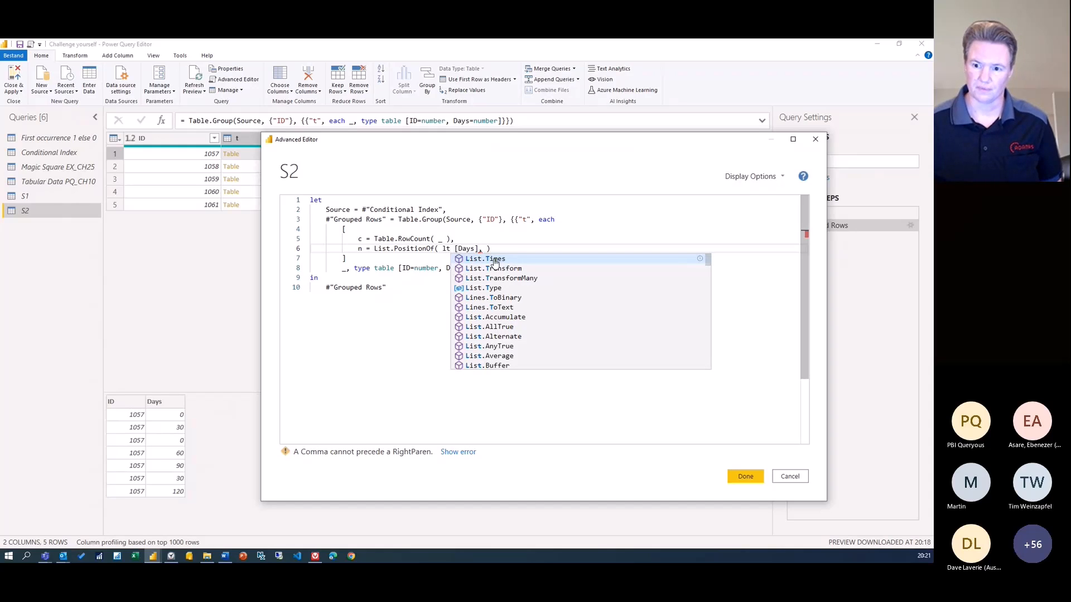
{"action": "key", "text": "Tab"}
{"action": "type", "text": "("}
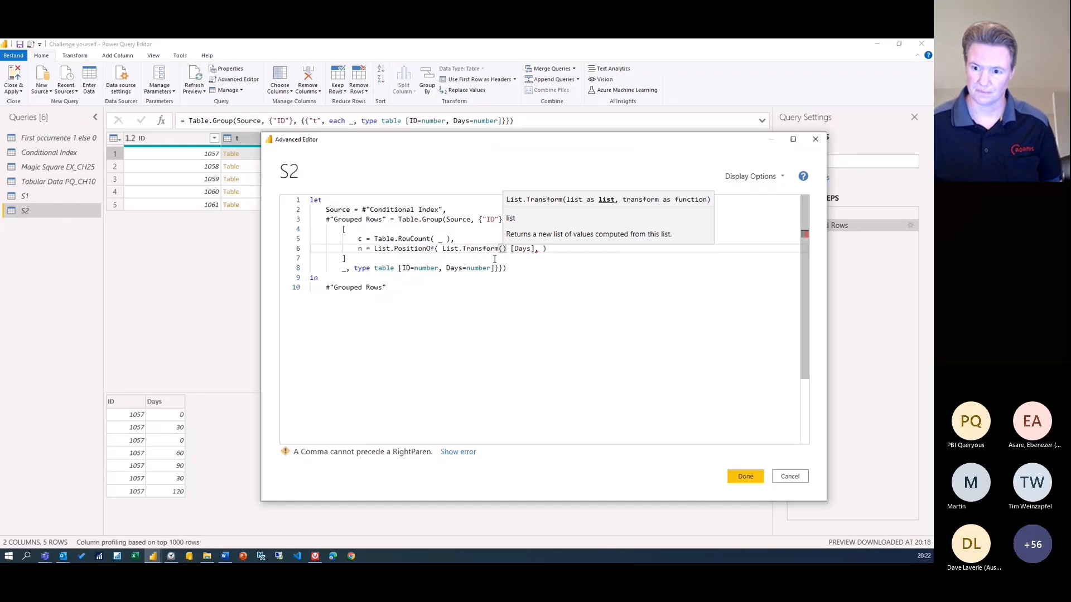
{"action": "key", "text": "Delete"}
{"action": "key", "text": "Right"}
{"action": "key", "text": "Right"}
{"action": "key", "text": "Right"}
{"action": "key", "text": "Right"}
{"action": "key", "text": "Right"}
{"action": "key", "text": "Right"}
{"action": "key", "text": "Right"}
{"action": "key", "text": "Right"}
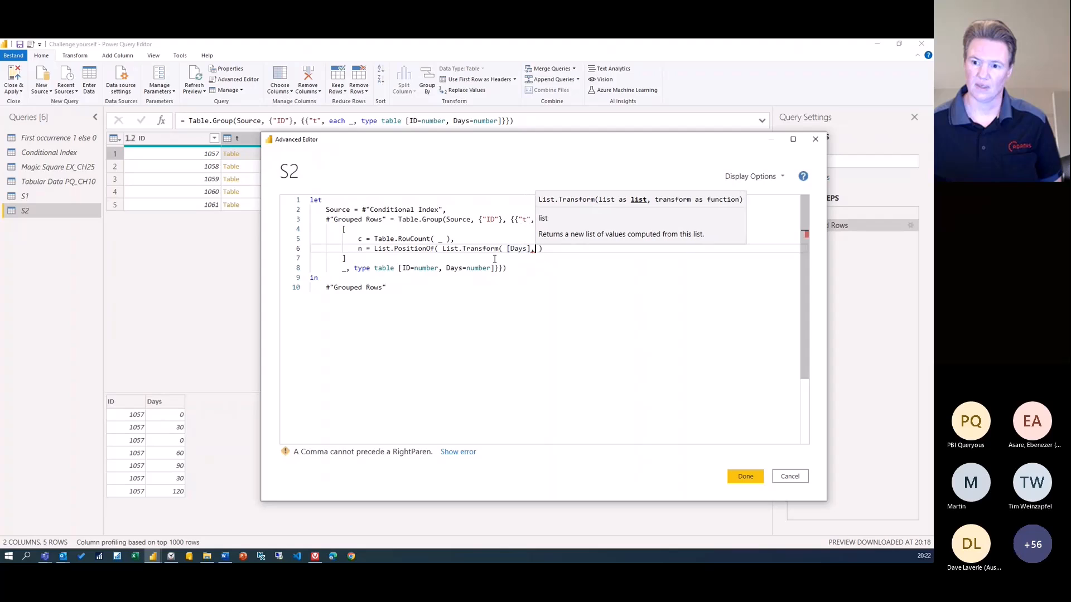
{"action": "type", "text": "each _"}
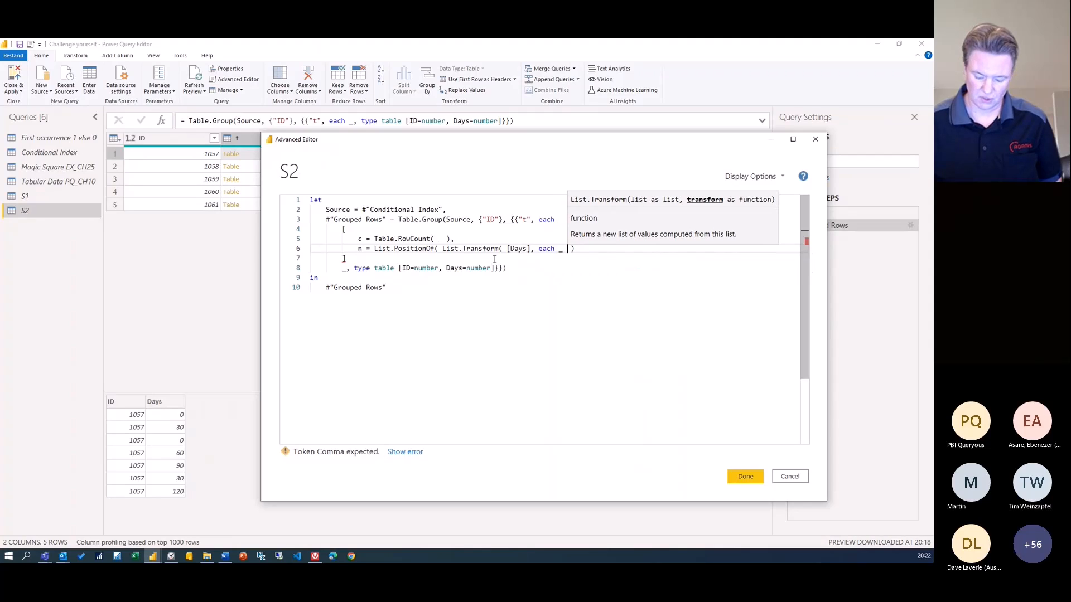
{"action": "type", "text": " >= "}
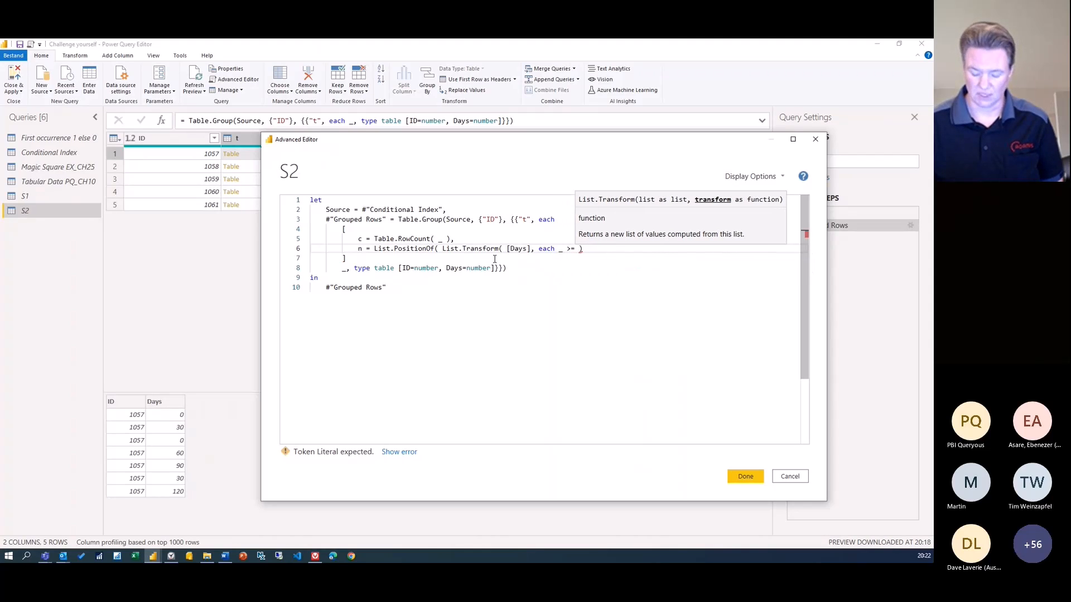
{"action": "type", "text": "90 )"}
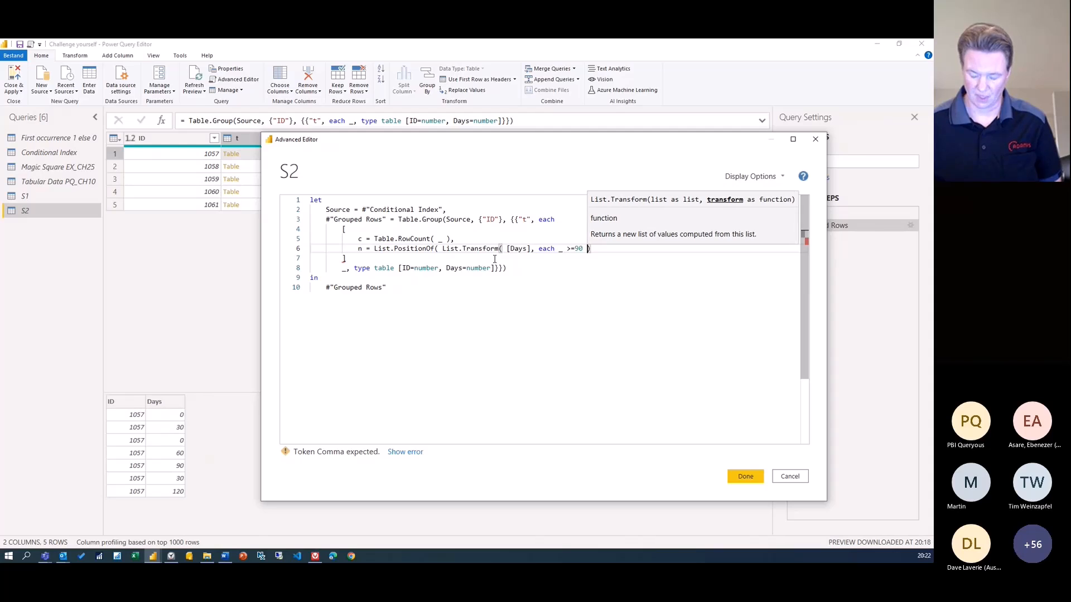
{"action": "type", "text": ","}
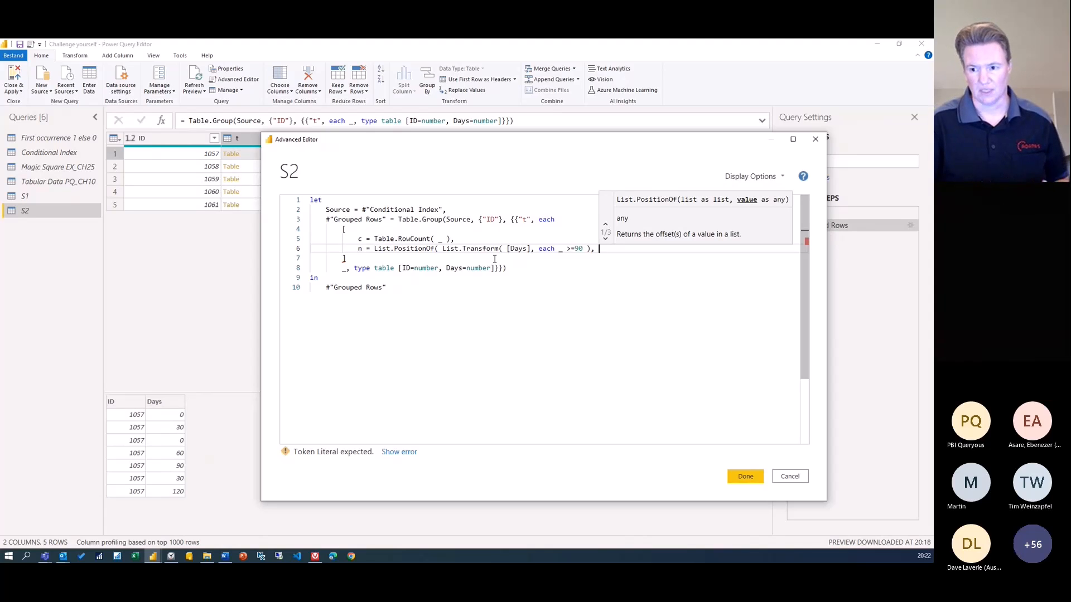
{"action": "type", "text": "true )"}
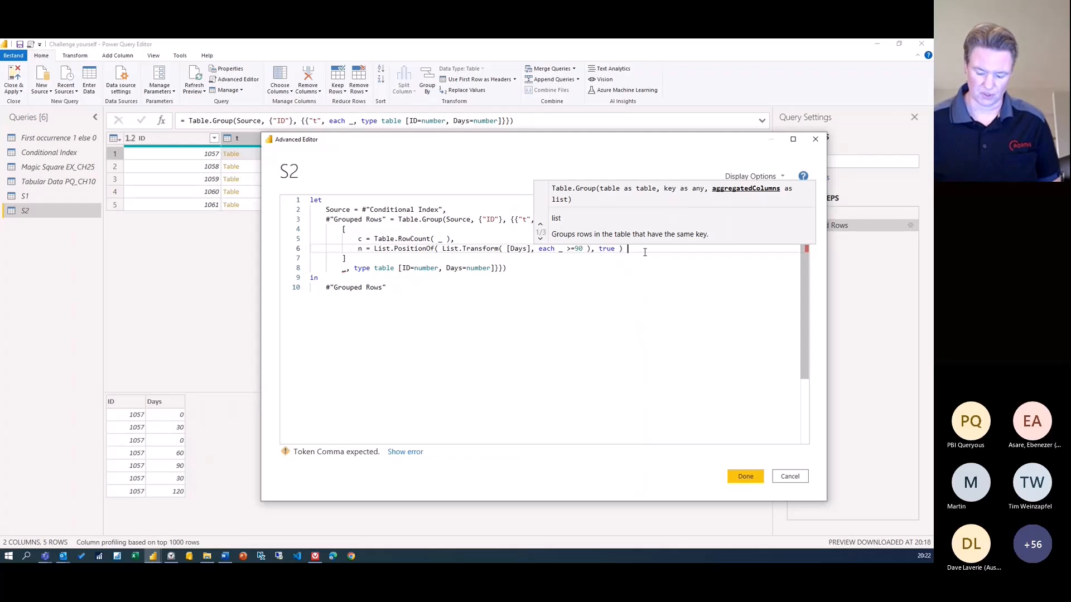
{"action": "type", "text": "+"}
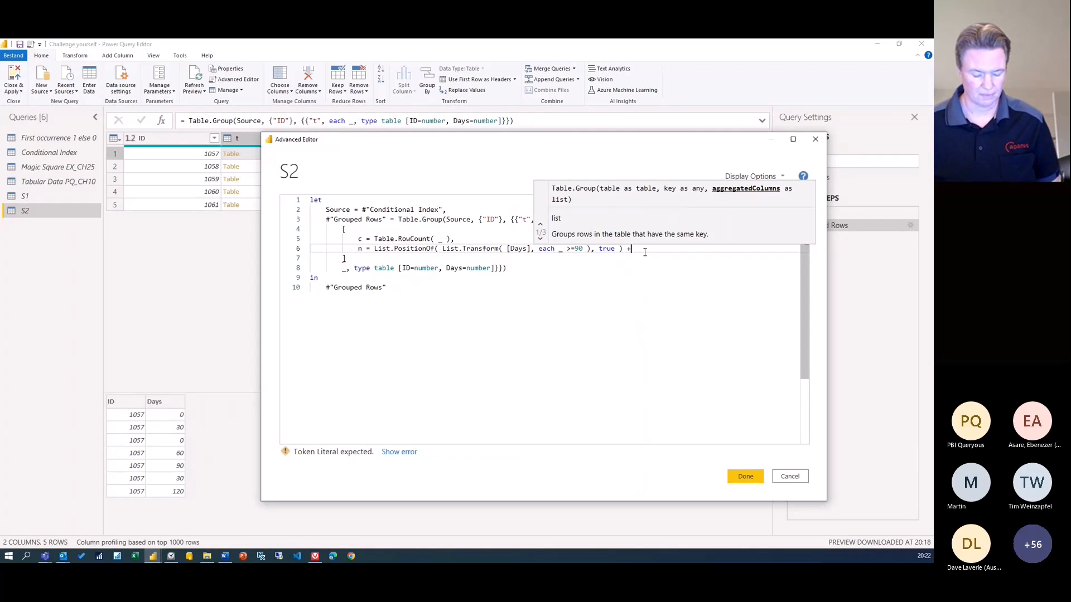
{"action": "type", "text": "1,"}
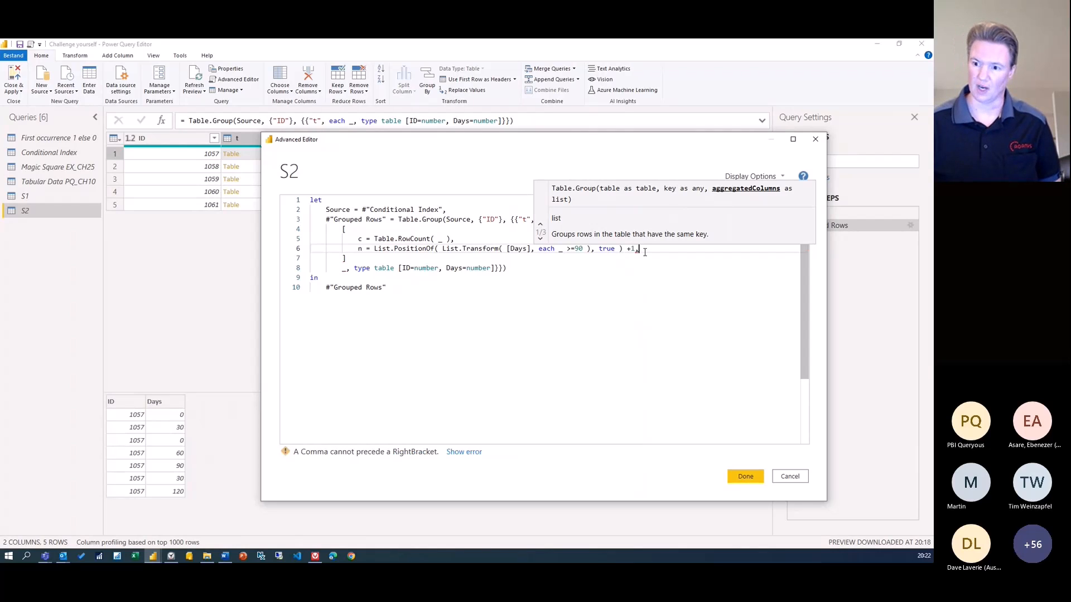
{"action": "key", "text": "Return"}
{"action": "key", "text": "Escape"}
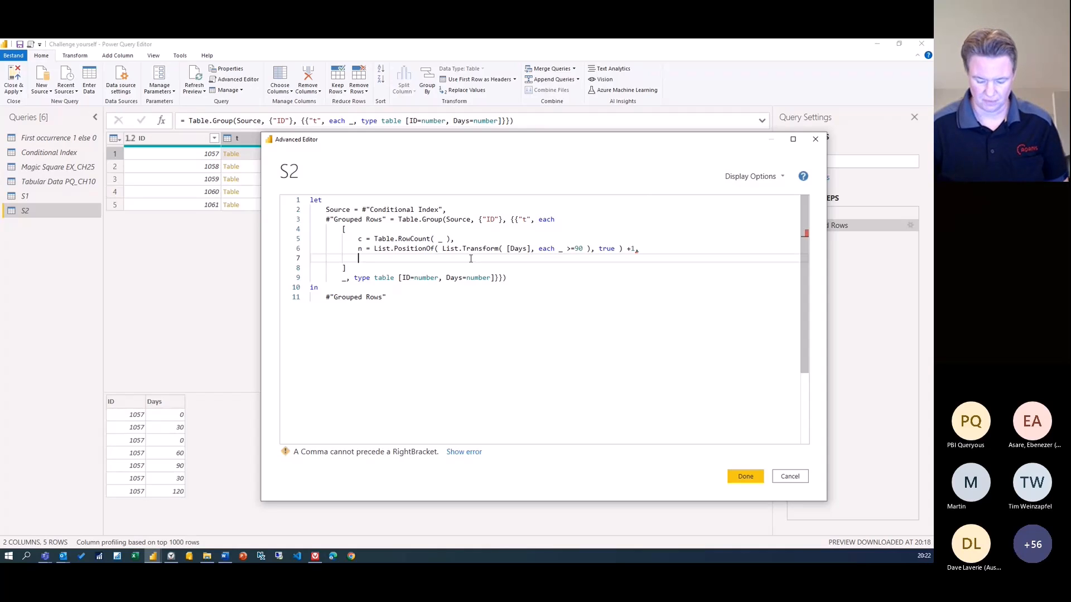
Add the field i = {1..c}, to the record, ending with a new line
{"action": "type", "text": "i = "}
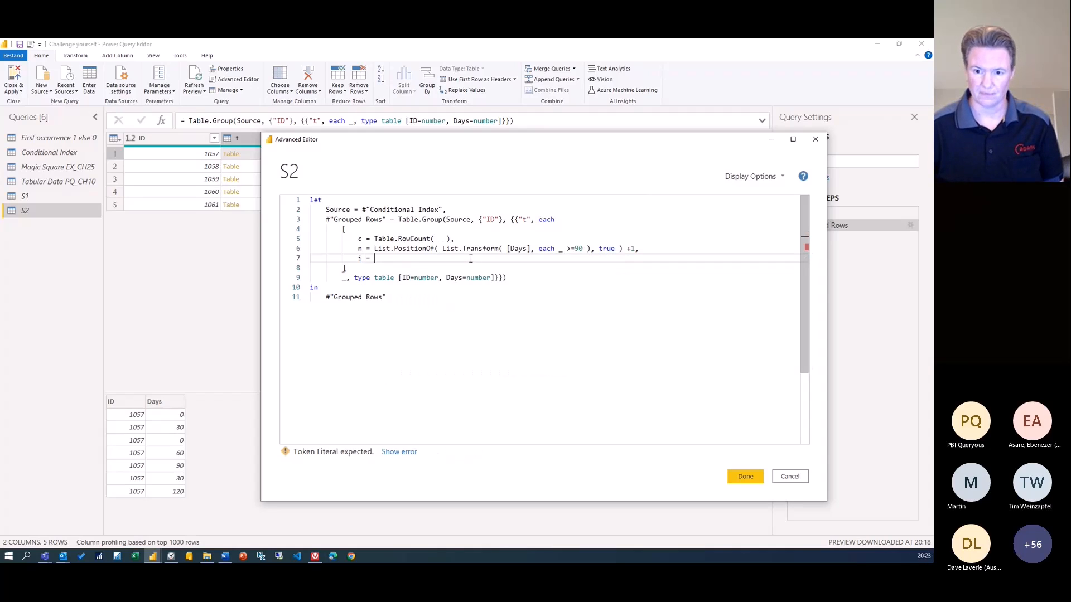
{"action": "type", "text": "{"}
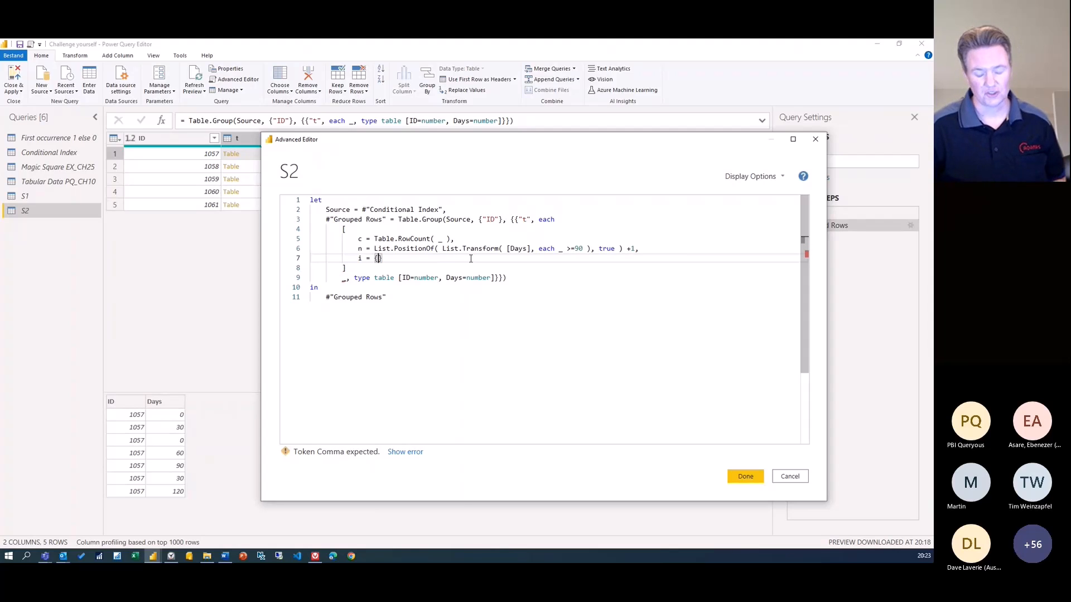
{"action": "type", "text": "1"}
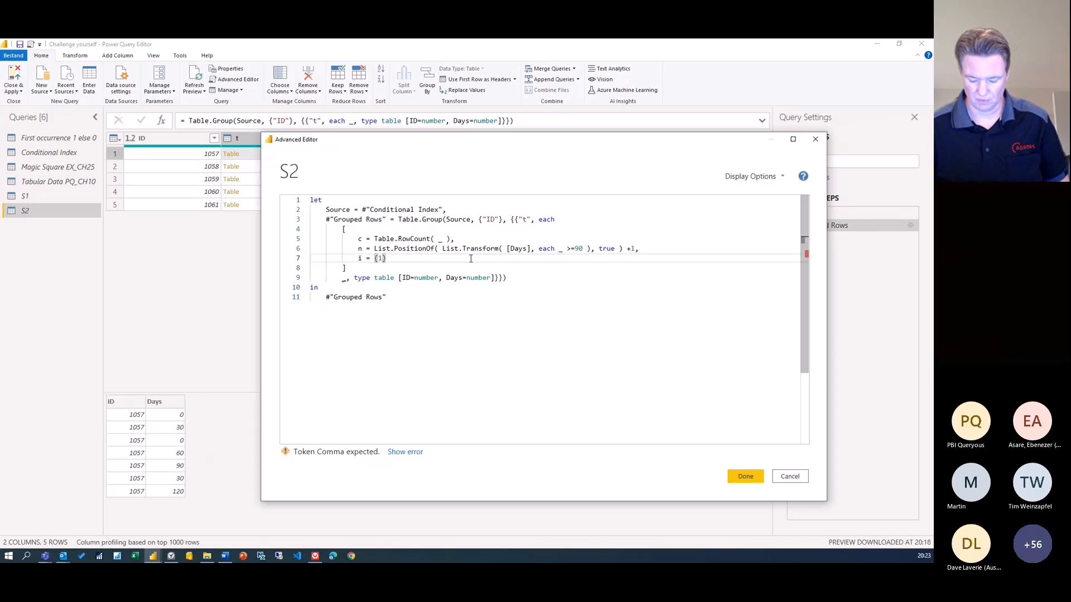
{"action": "type", "text": ".."}
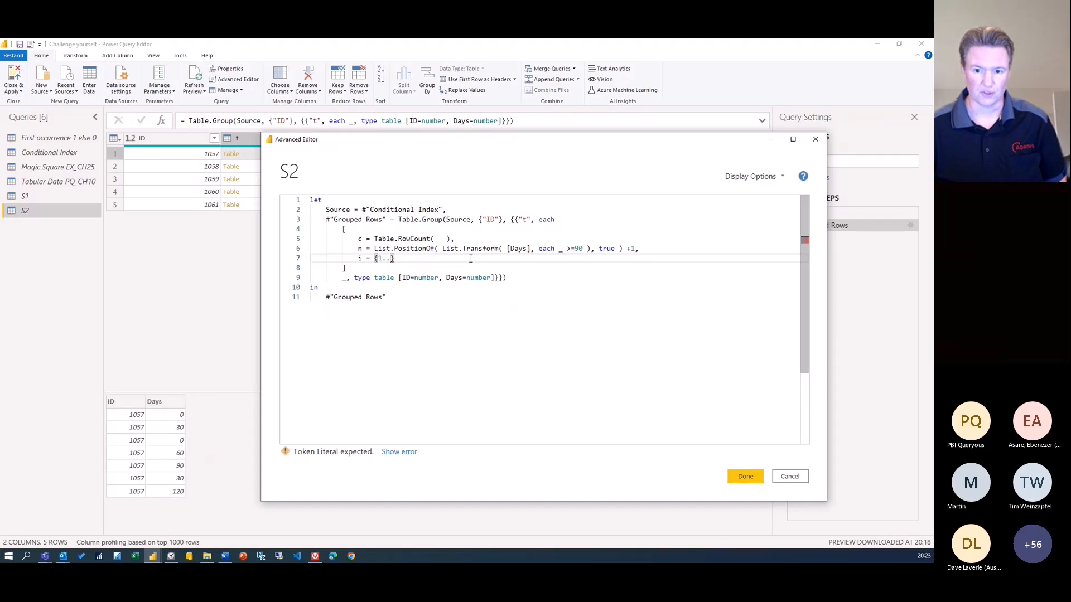
{"action": "type", "text": "c"}
{"action": "key", "text": "Escape"}
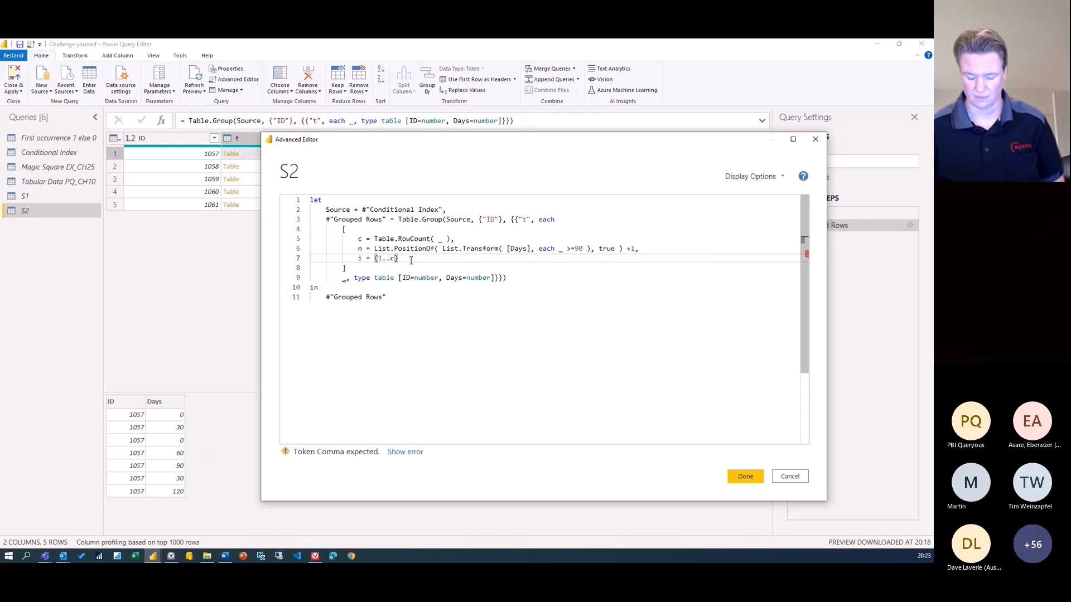
{"action": "type", "text": ","}
{"action": "key", "text": "Return"}
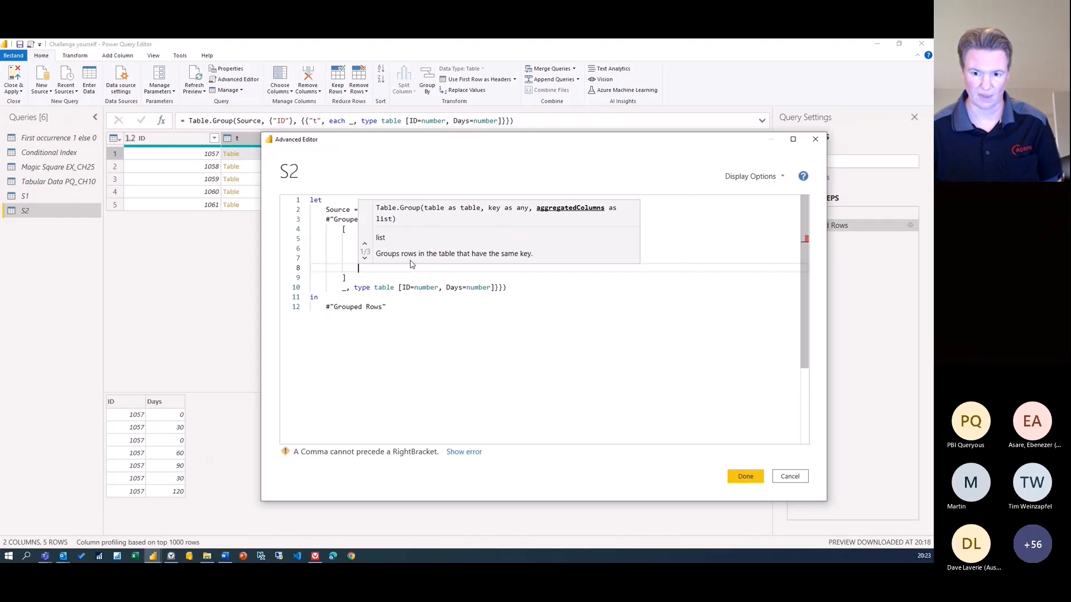
{"action": "key", "text": "Escape"}
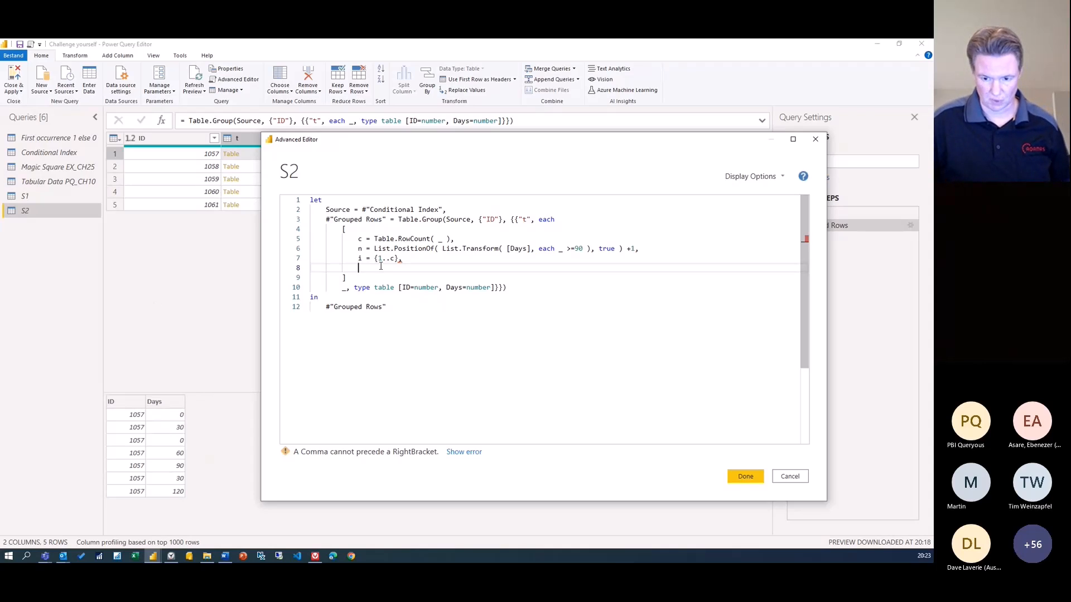
Write line 8 as r = if n >0 then List.Repeat( {null}, n) & i
{"action": "type", "text": "r ="}
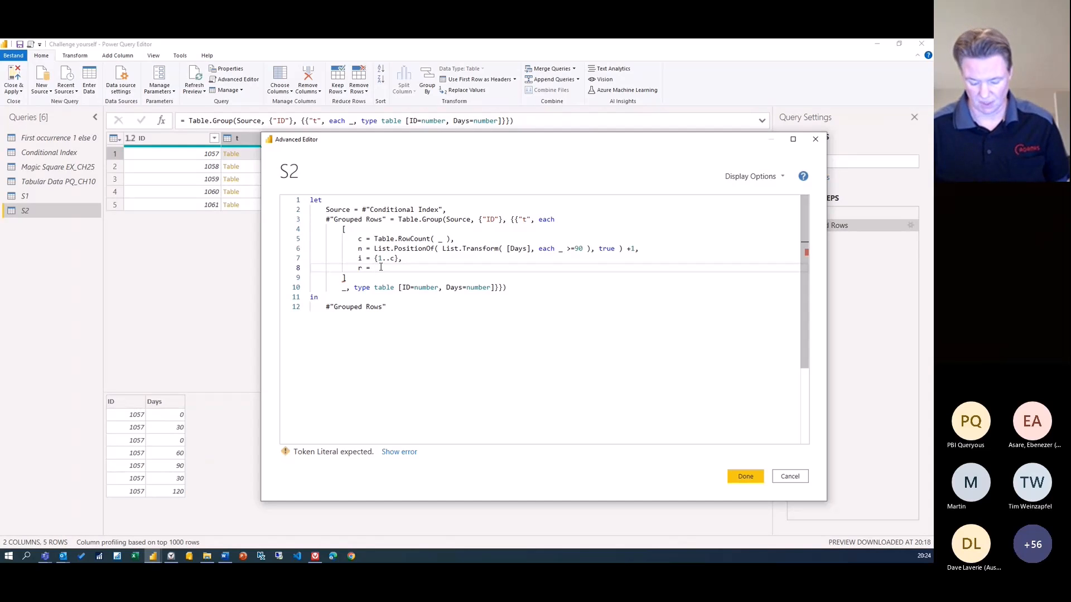
{"action": "type", "text": "if "}
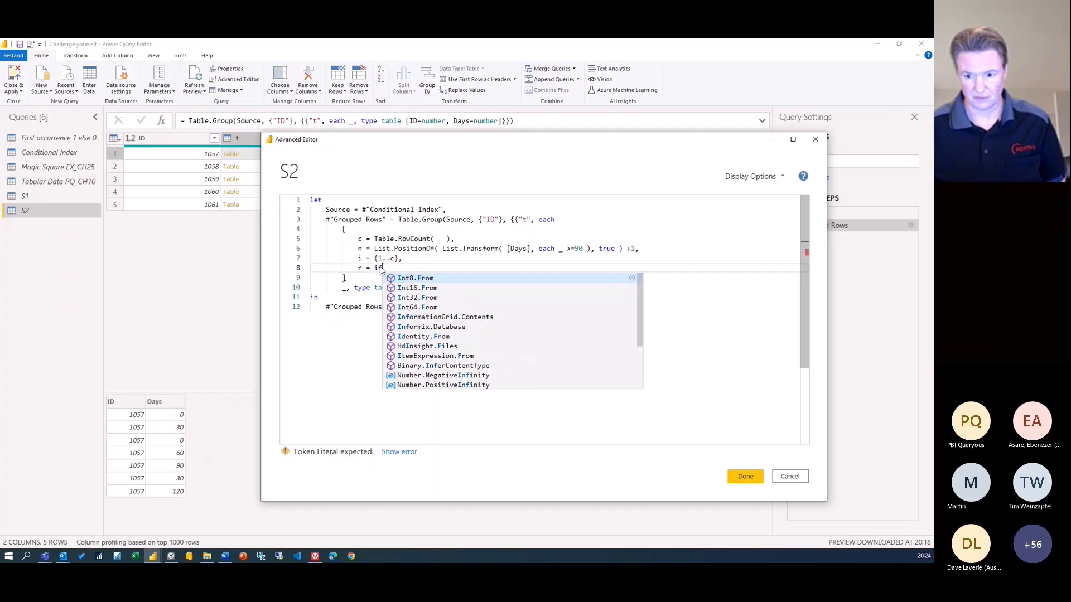
{"action": "type", "text": "n"}
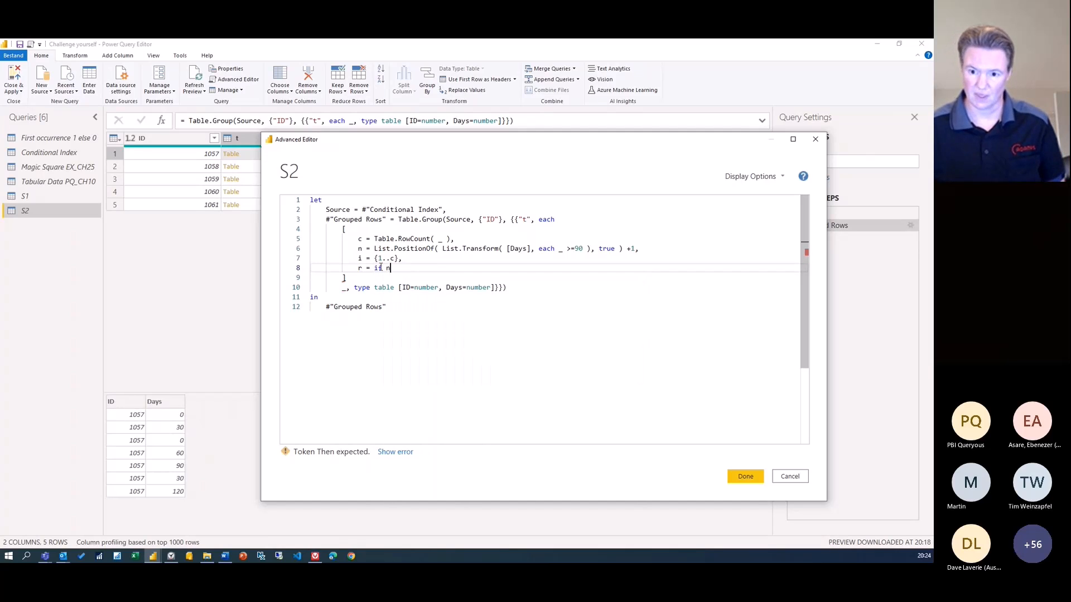
{"action": "type", "text": " >0"}
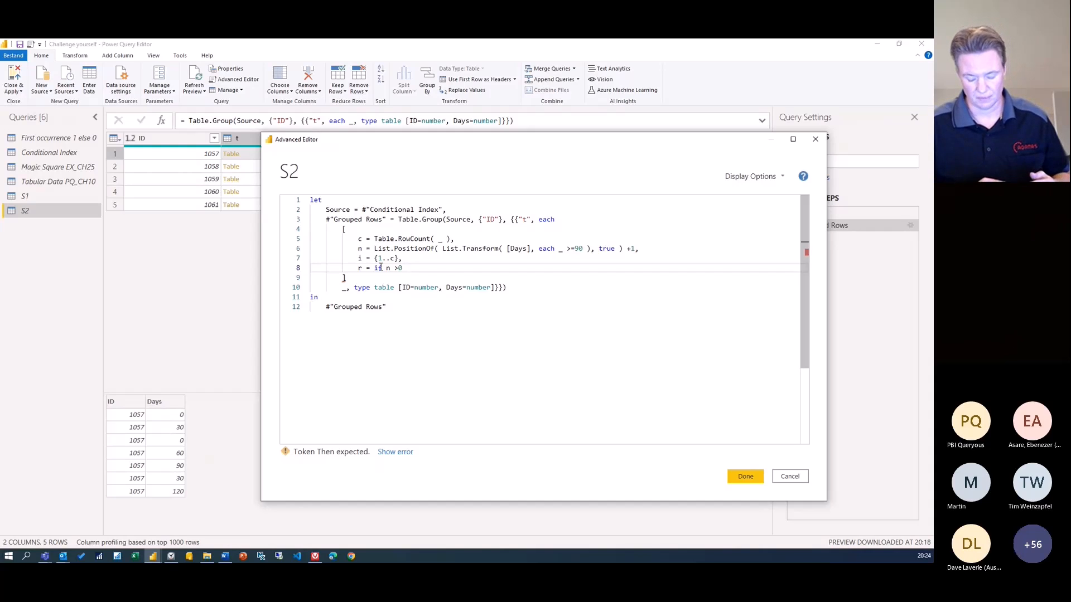
{"action": "type", "text": "lr"}
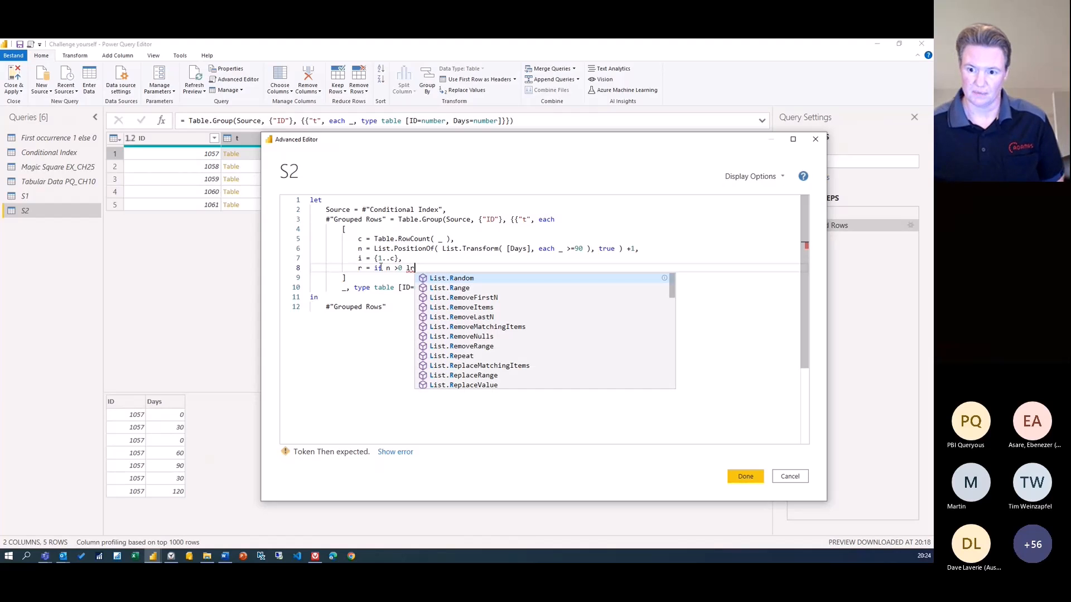
{"action": "key", "text": "Down"}
{"action": "key", "text": "Down"}
{"action": "key", "text": "Down"}
{"action": "key", "text": "Down"}
{"action": "key", "text": "Down"}
{"action": "key", "text": "Down"}
{"action": "key", "text": "Up"}
{"action": "key", "text": "Tab"}
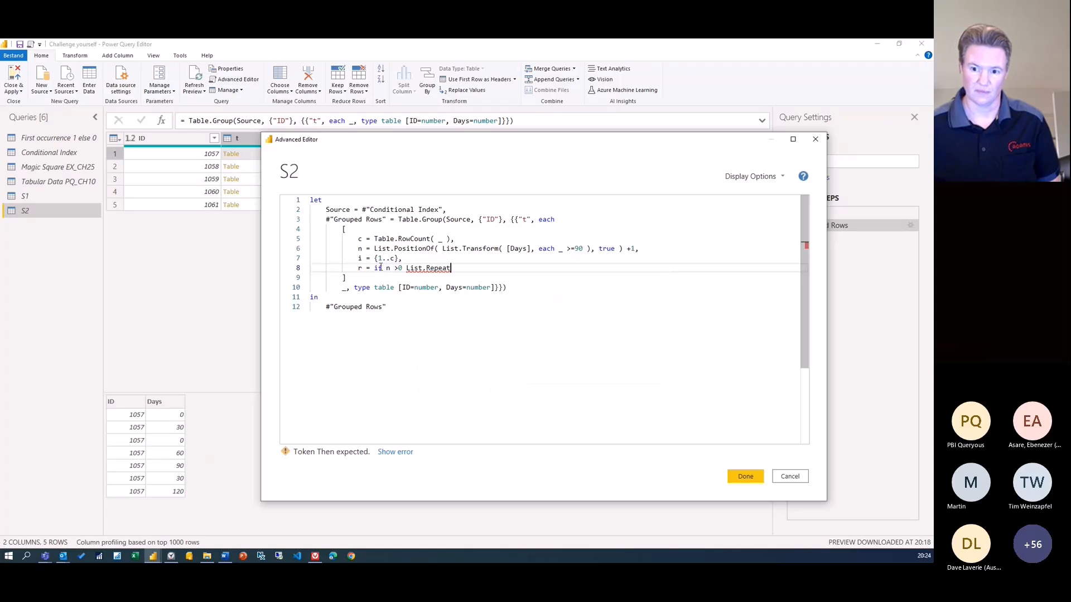
{"action": "type", "text": "( {null}"}
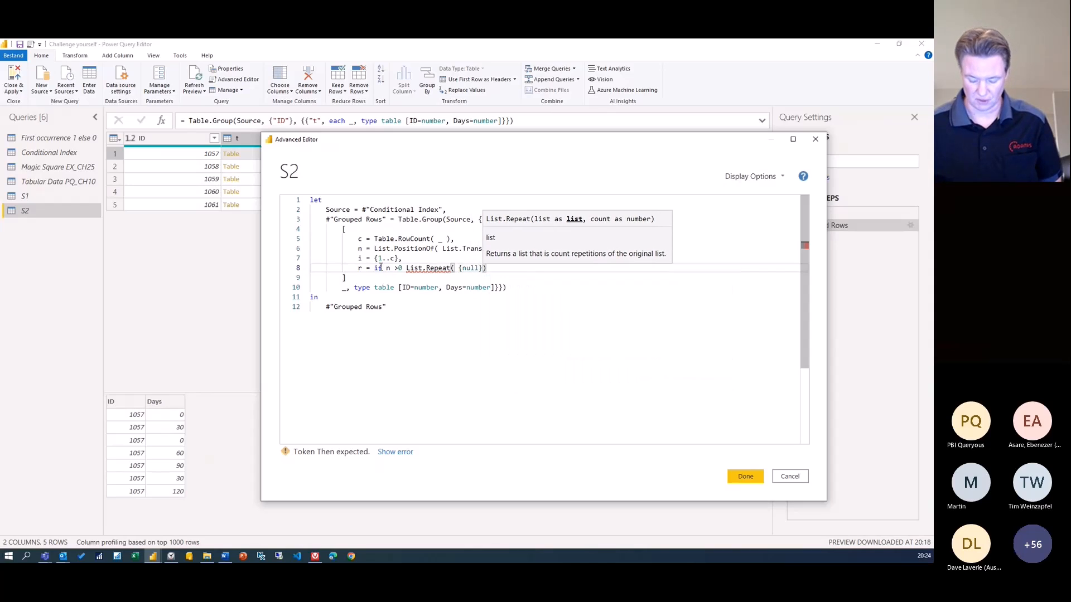
{"action": "type", "text": ", "}
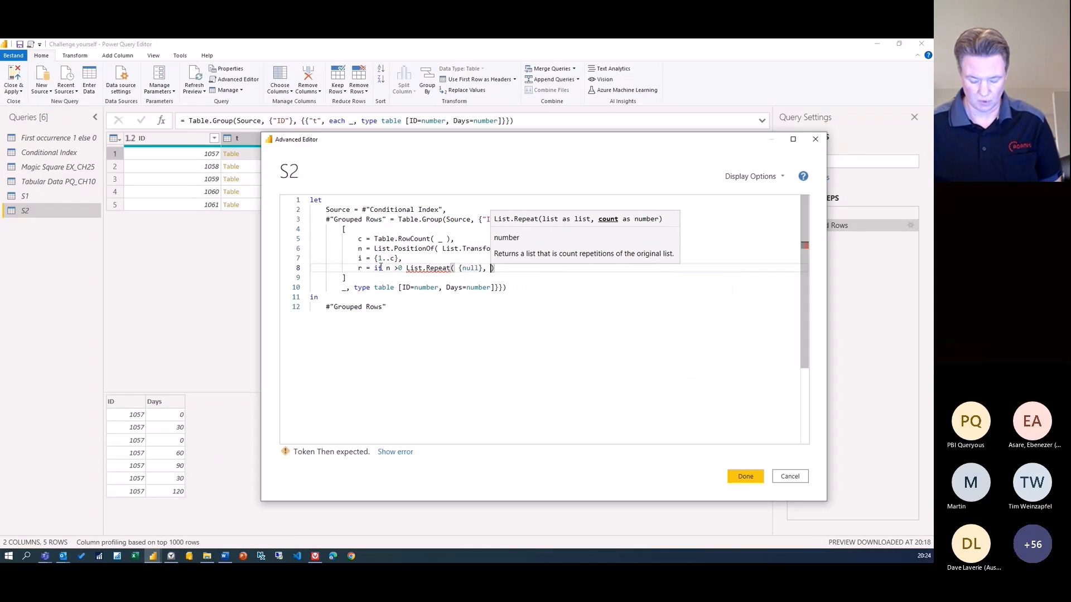
{"action": "type", "text": "n"}
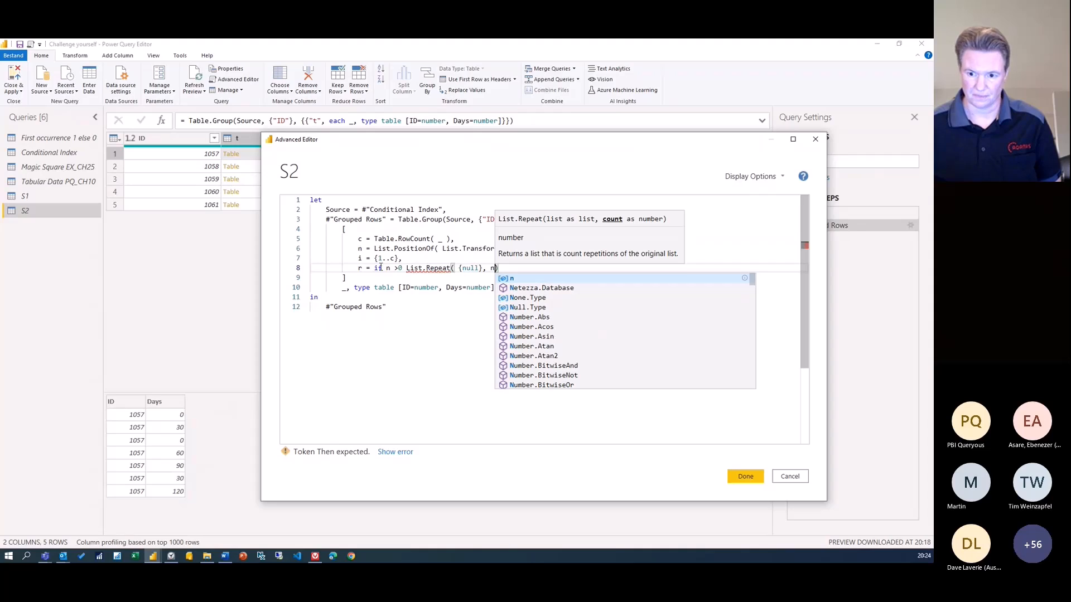
{"action": "type", "text": ")"}
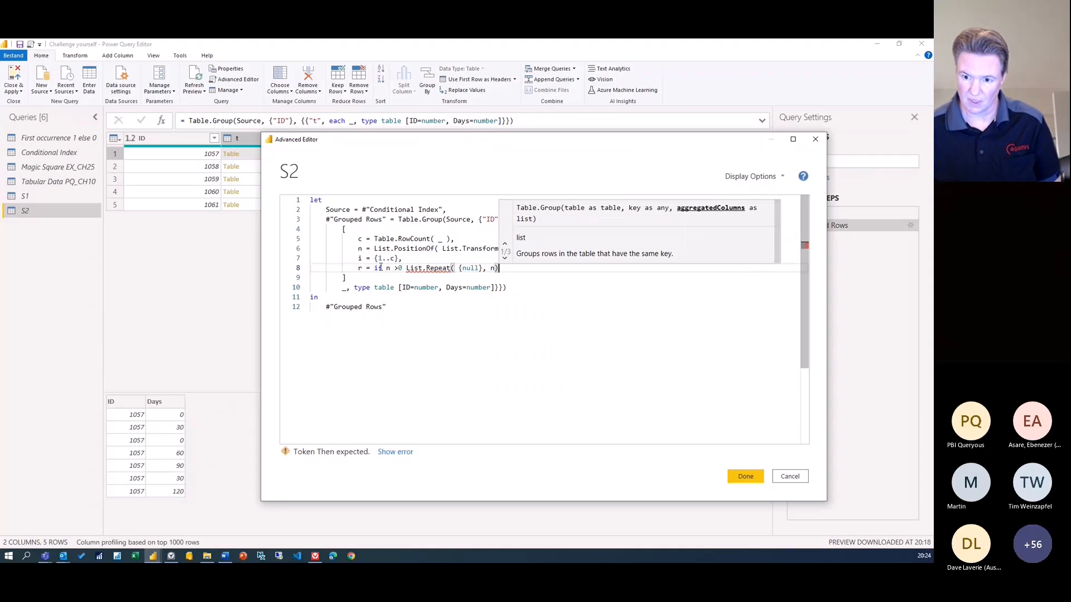
{"action": "left_click", "coordinate": [403, 268]}
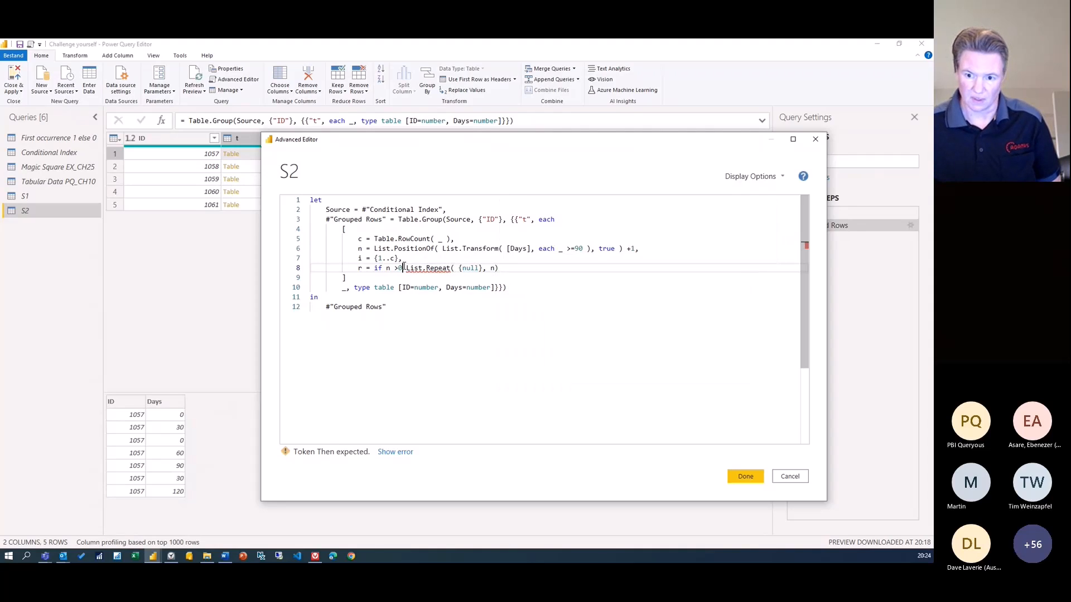
{"action": "type", "text": "then"}
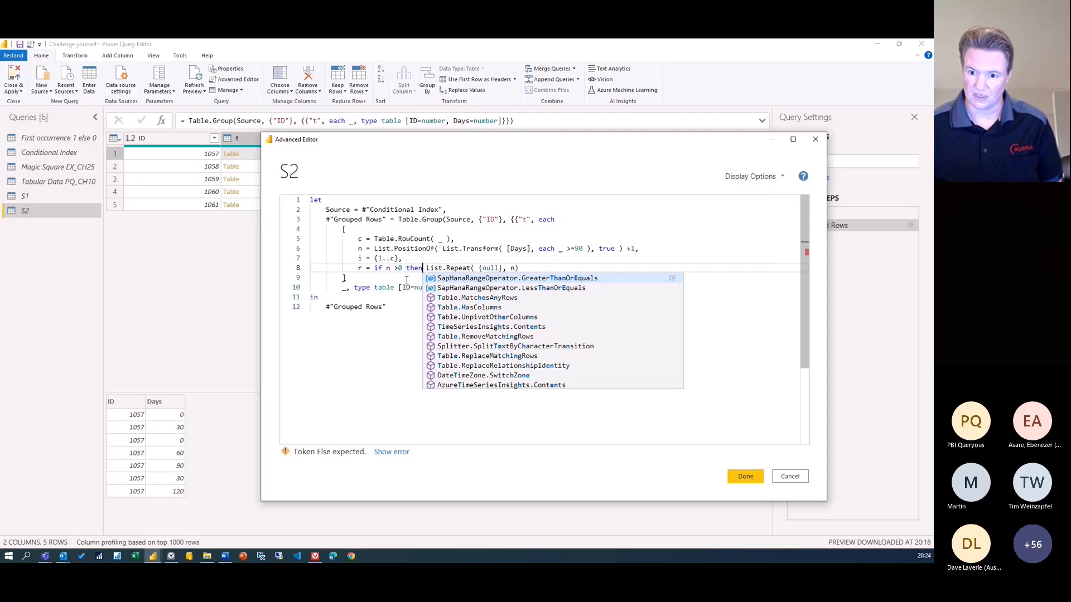
{"action": "key", "text": "End"}
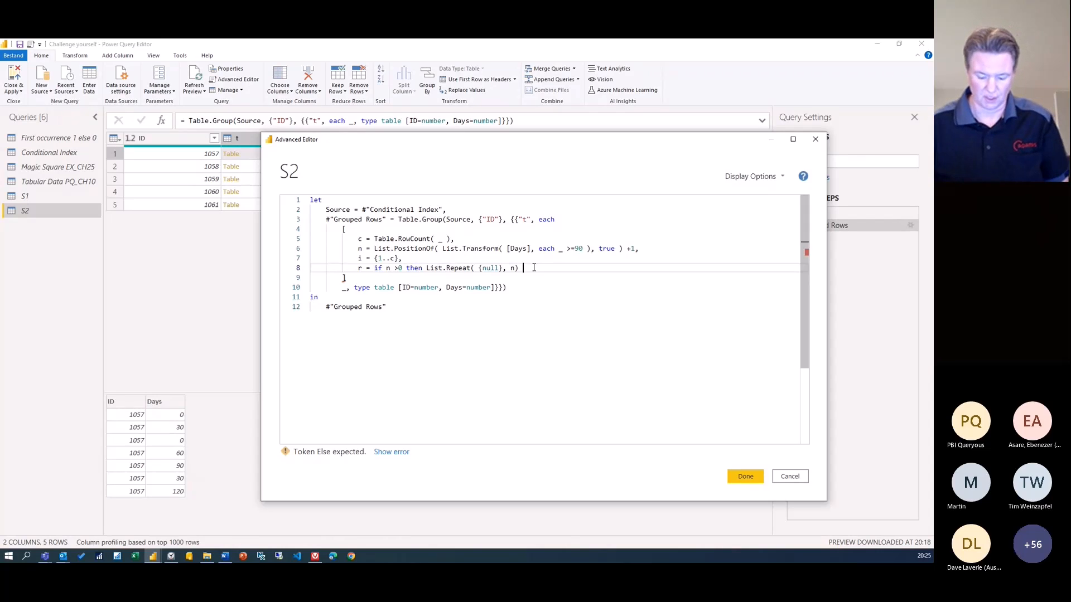
{"action": "type", "text": "& "}
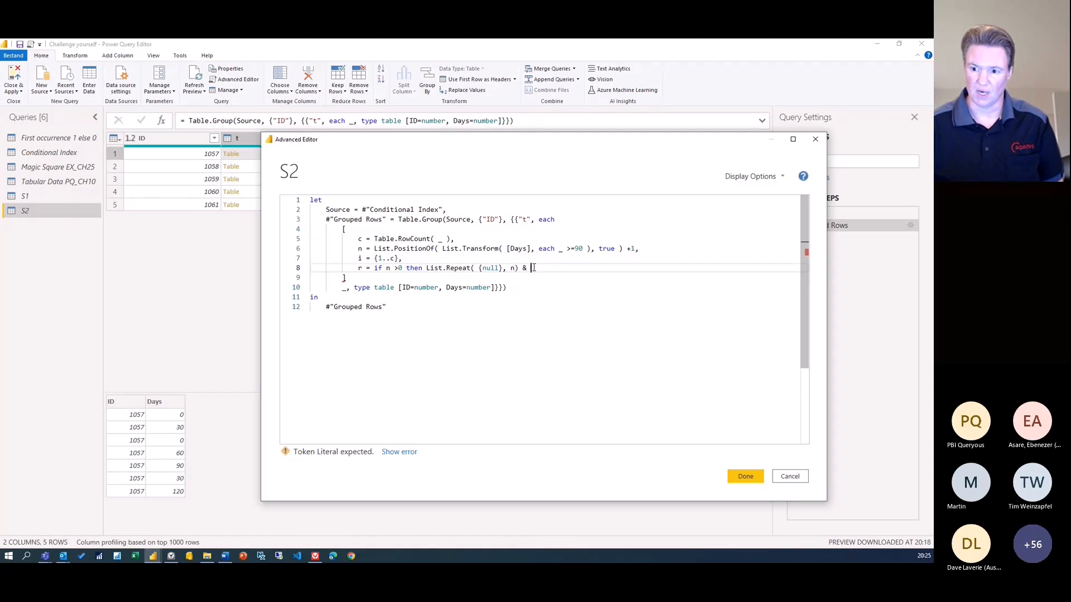
{"action": "type", "text": "i"}
{"action": "key", "text": "Escape"}
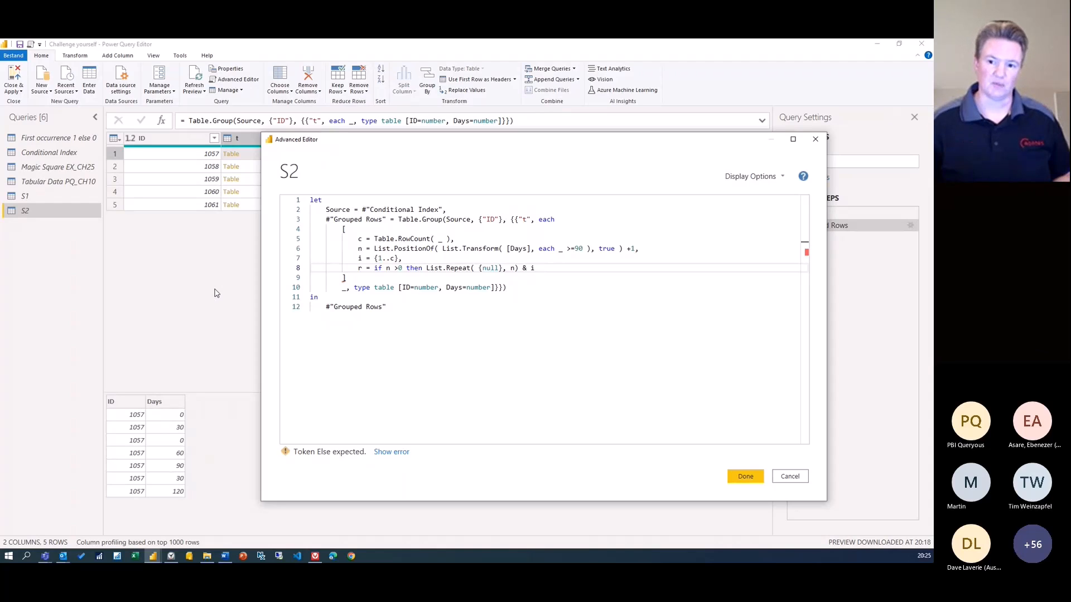
Wrap the then-branch in List.FirstN( ..., c) to keep only c items
{"action": "left_click", "coordinate": [427, 269]}
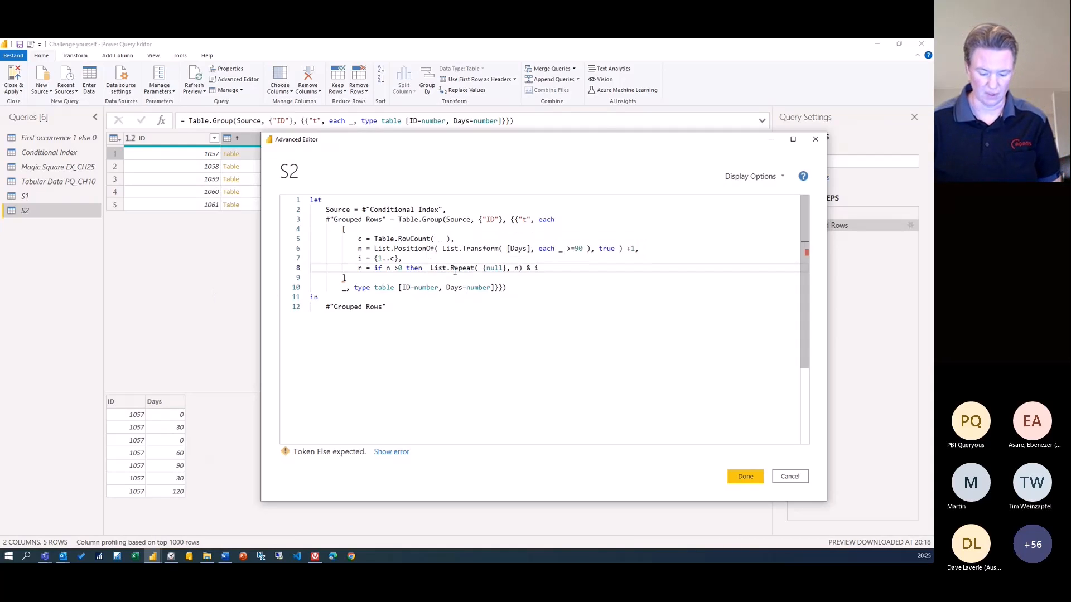
{"action": "type", "text": "lfn"}
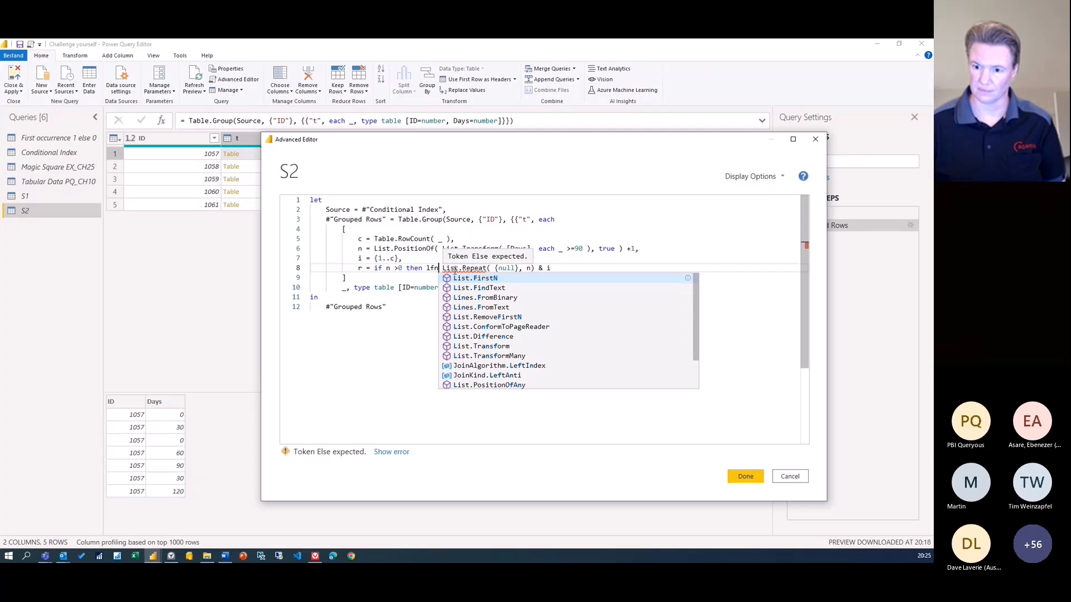
{"action": "key", "text": "Tab"}
{"action": "type", "text": "("}
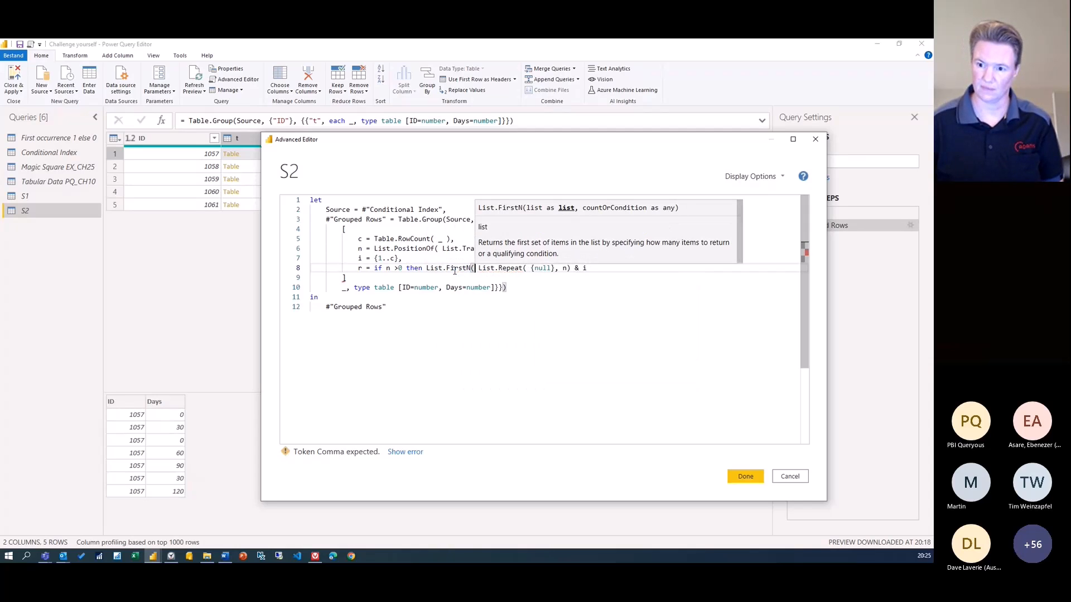
{"action": "key", "text": "End"}
{"action": "type", "text": ", "}
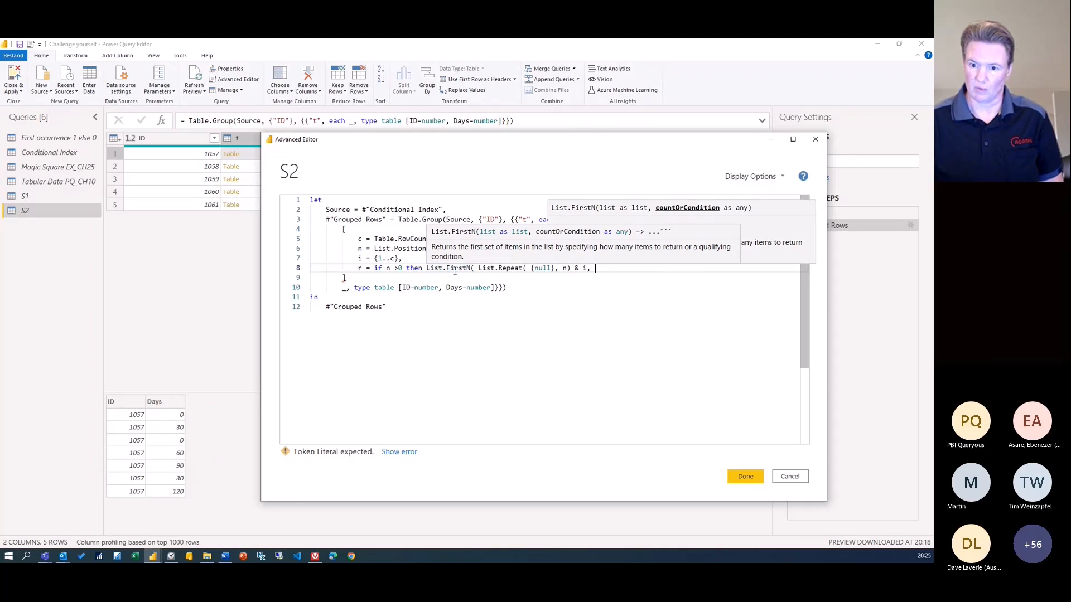
{"action": "type", "text": "c"}
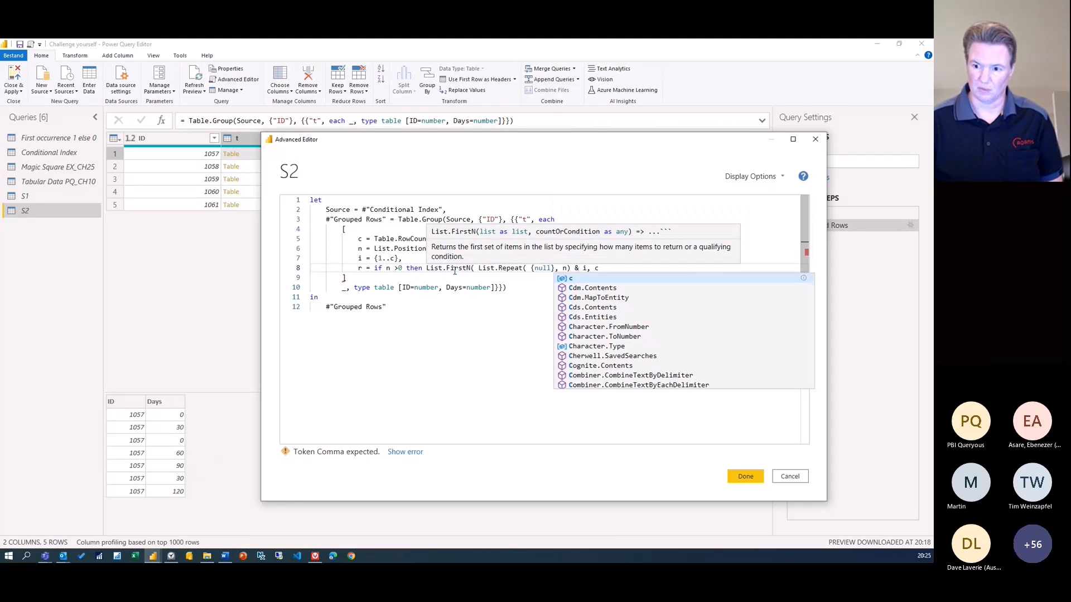
{"action": "type", "text": ")"}
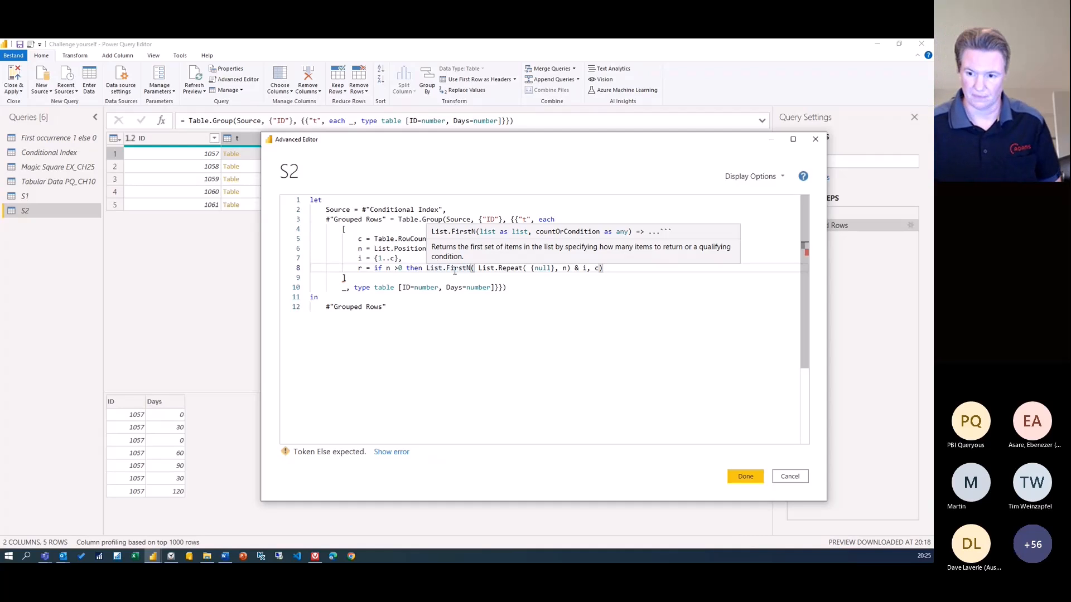
Add the else branch List.Repeat( { null}, c), and start a new line
{"action": "type", "text": "else"}
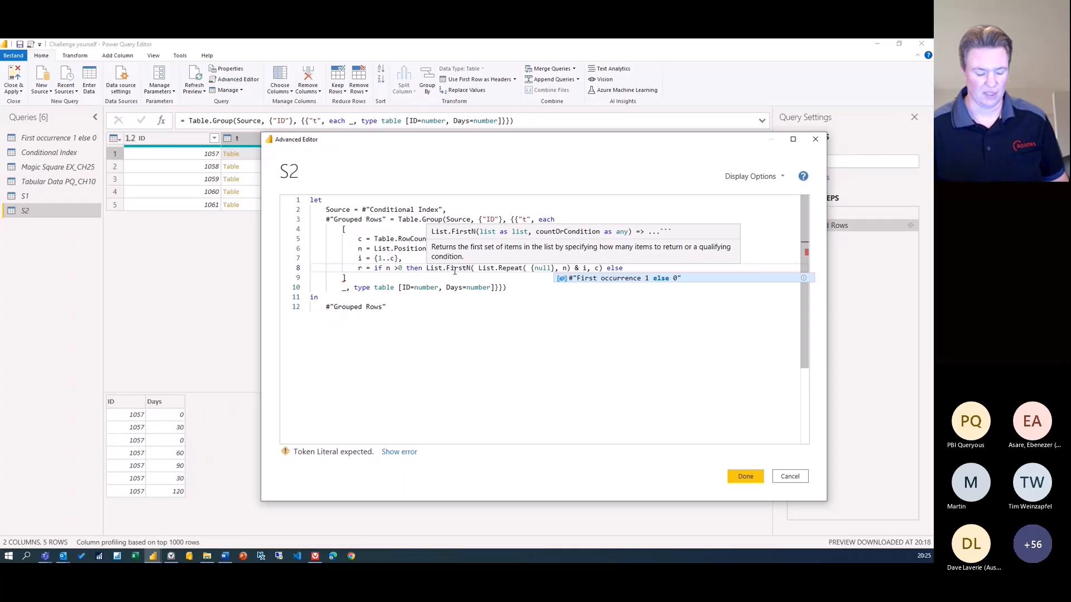
{"action": "key", "text": "Escape"}
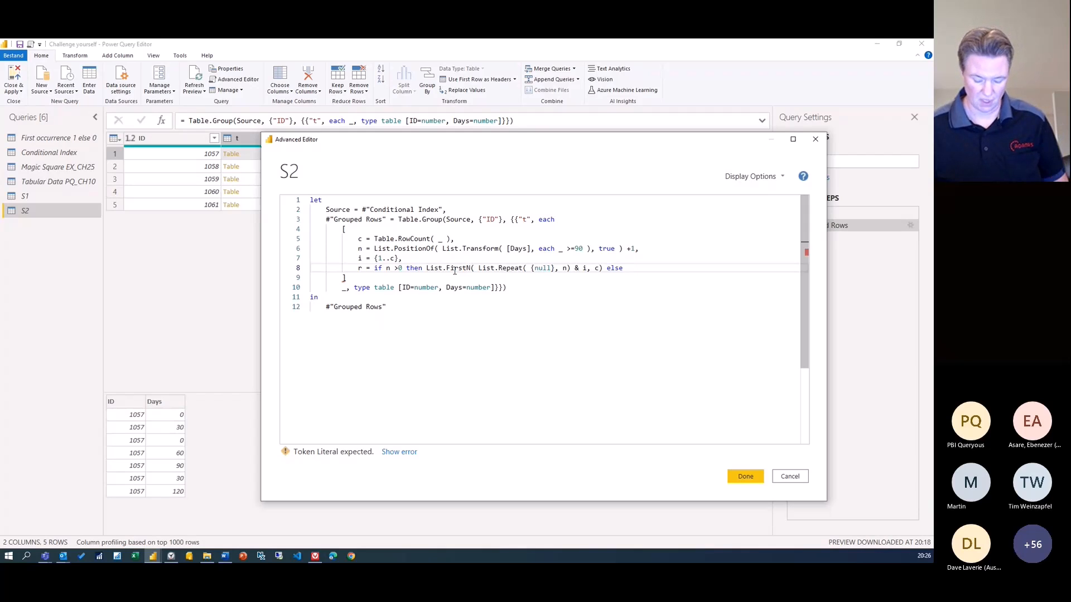
{"action": "type", "text": "lr"}
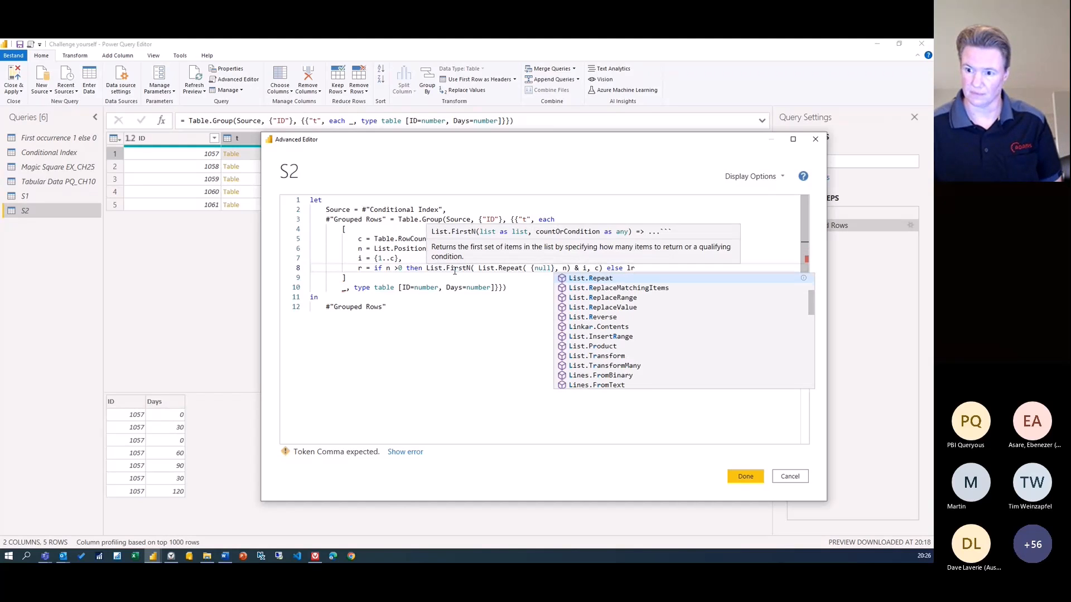
{"action": "key", "text": "Tab"}
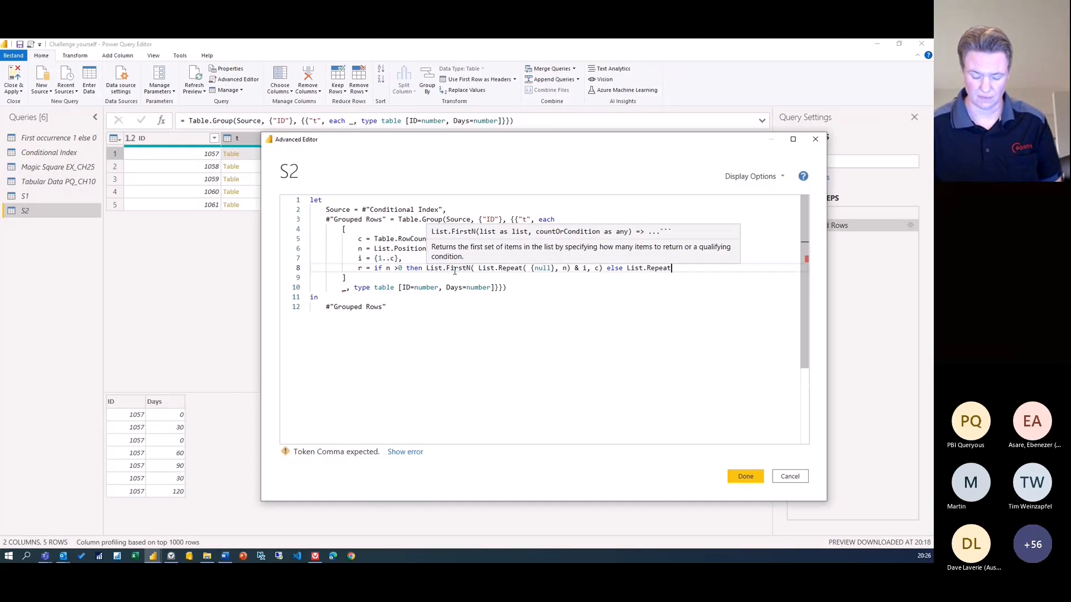
{"action": "type", "text": "( { null}"}
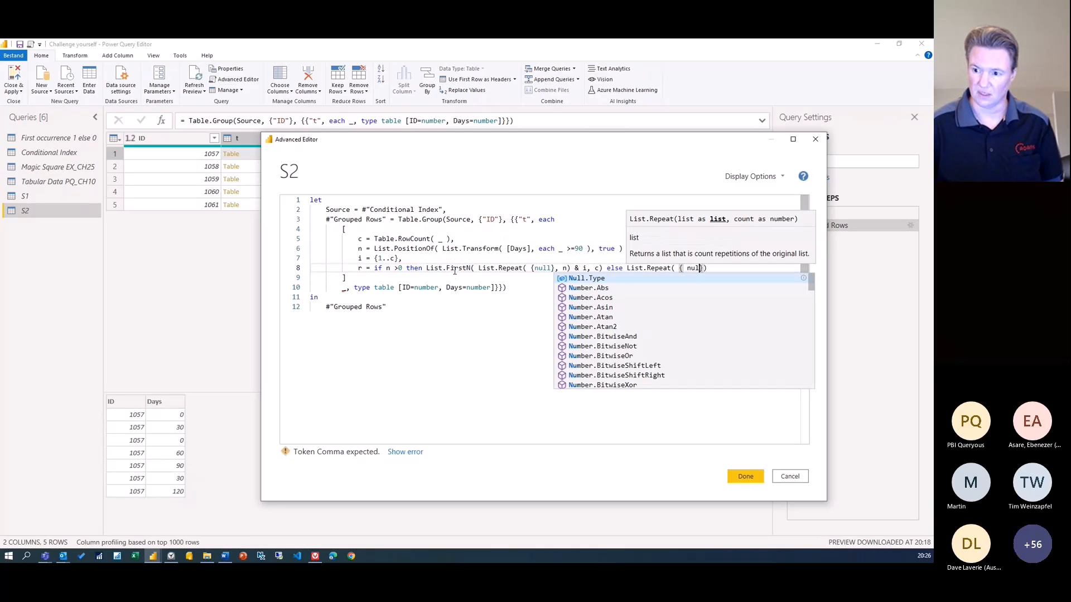
{"action": "type", "text": ", "}
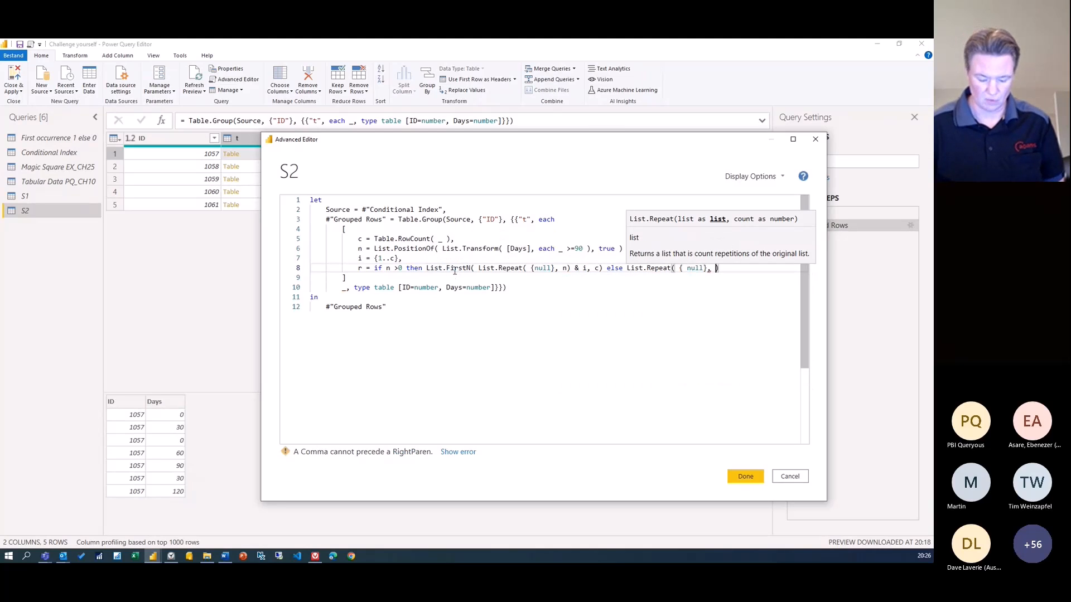
{"action": "type", "text": "c)"}
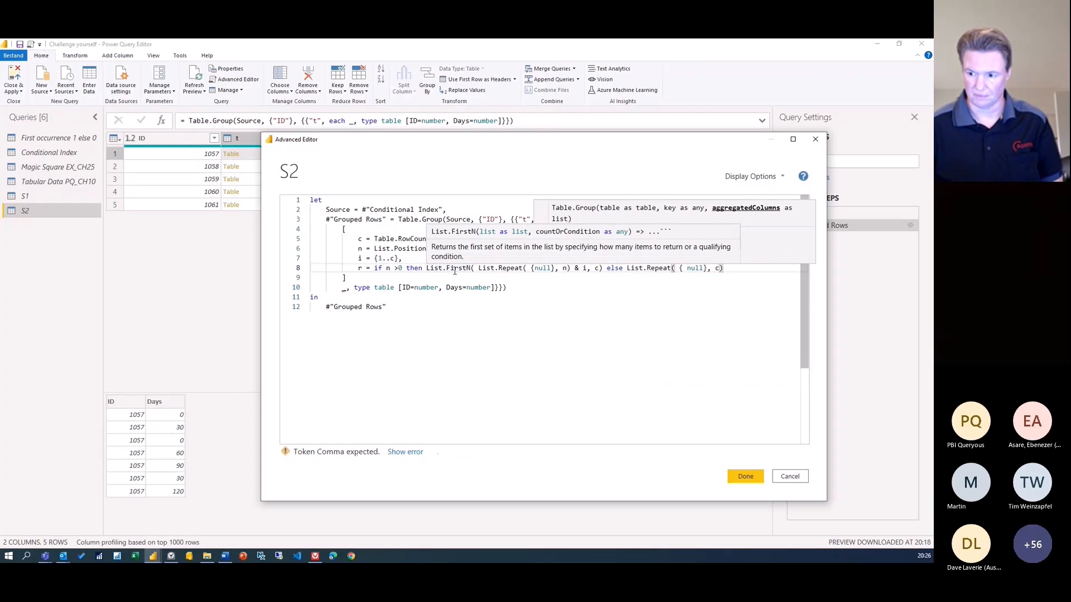
{"action": "type", "text": ","}
{"action": "key", "text": "Return"}
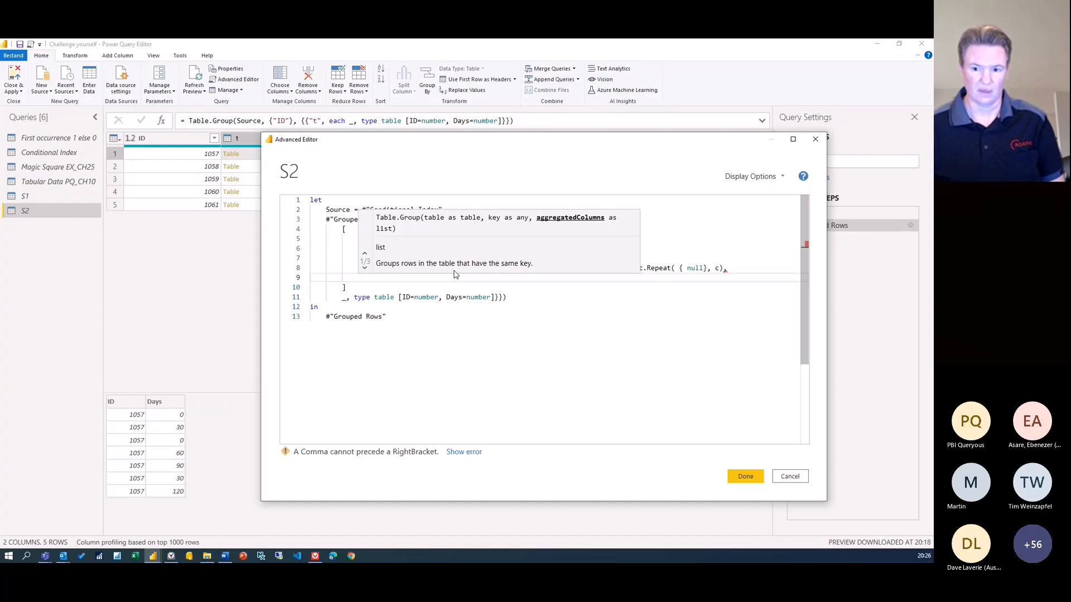
Add t = Table.FromColumns( {[Days], r}, {"Days", "Output"}) on line 9
{"action": "key", "text": "Escape"}
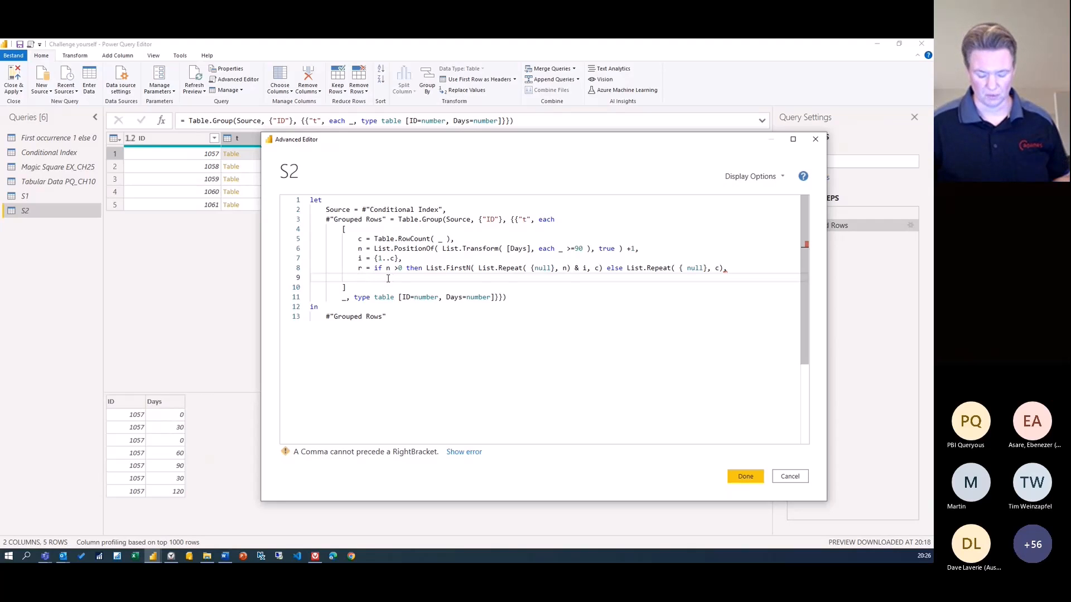
{"action": "type", "text": "t = "}
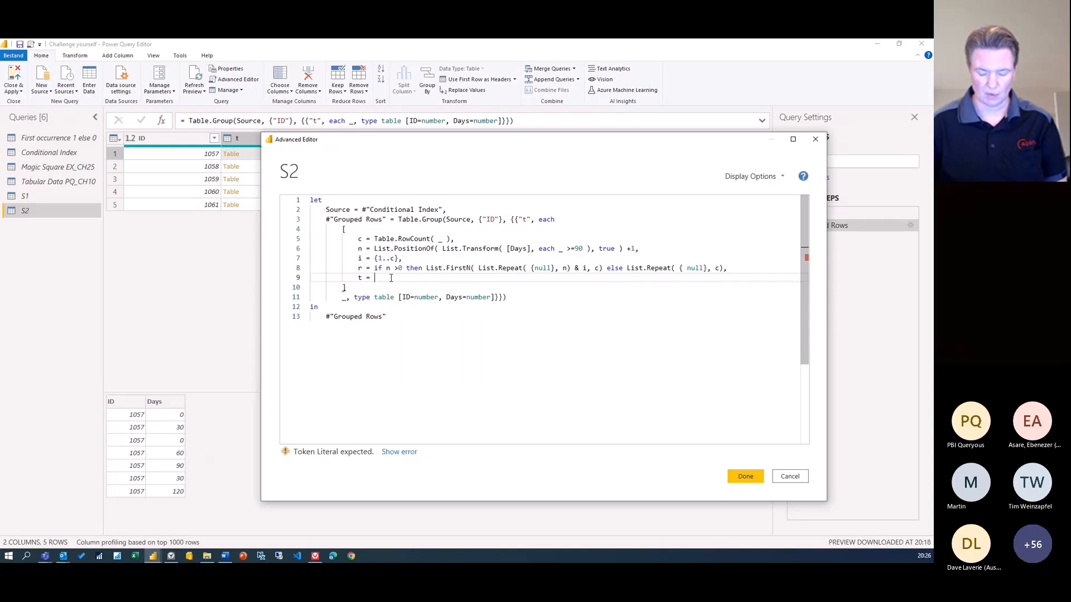
{"action": "type", "text": "tfc"}
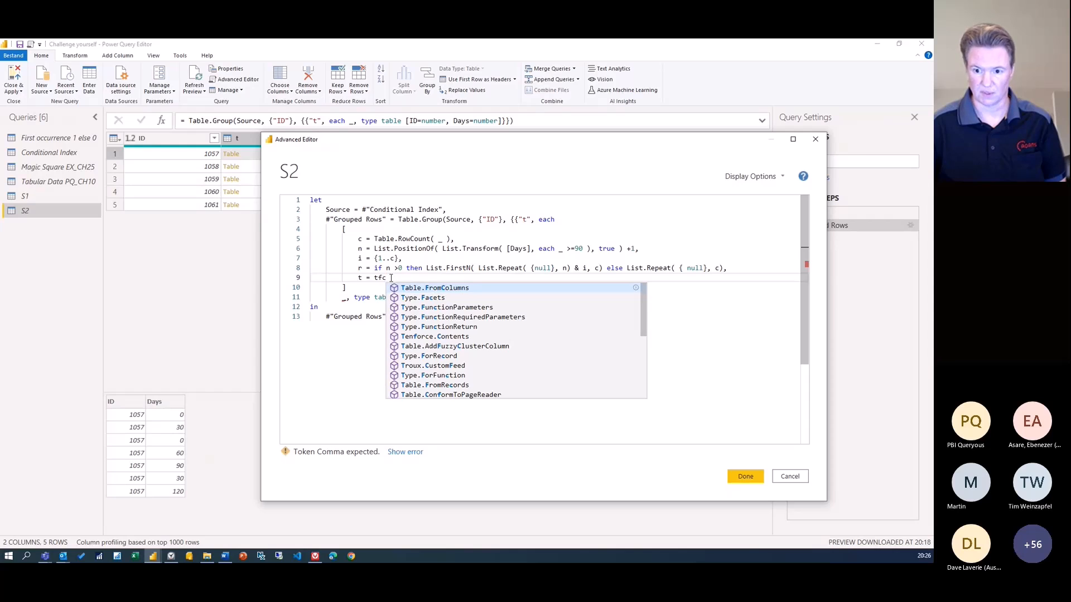
{"action": "key", "text": "Tab"}
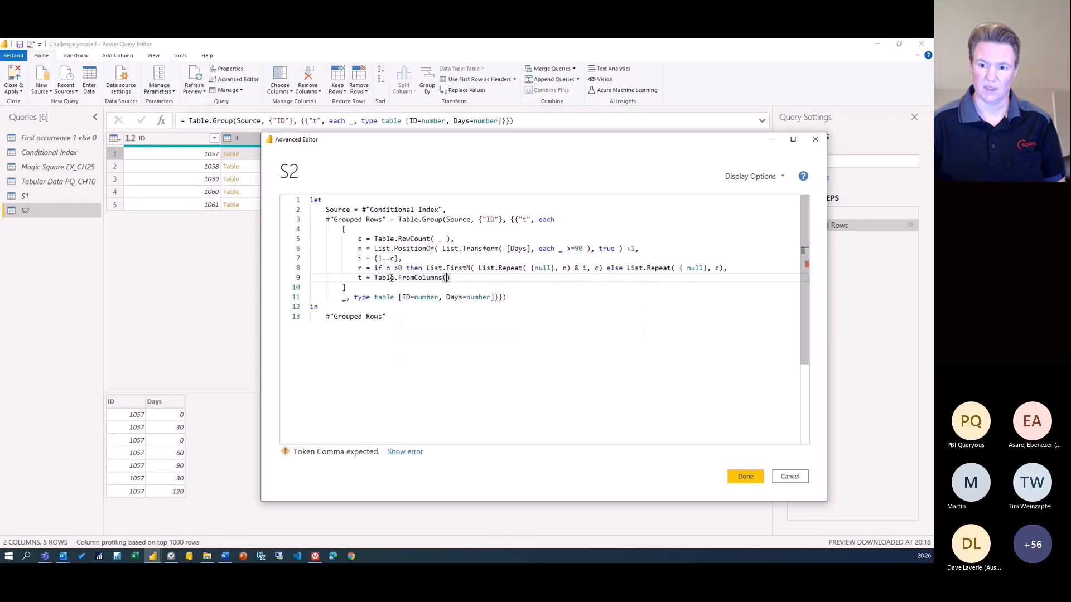
{"action": "type", "text": "("}
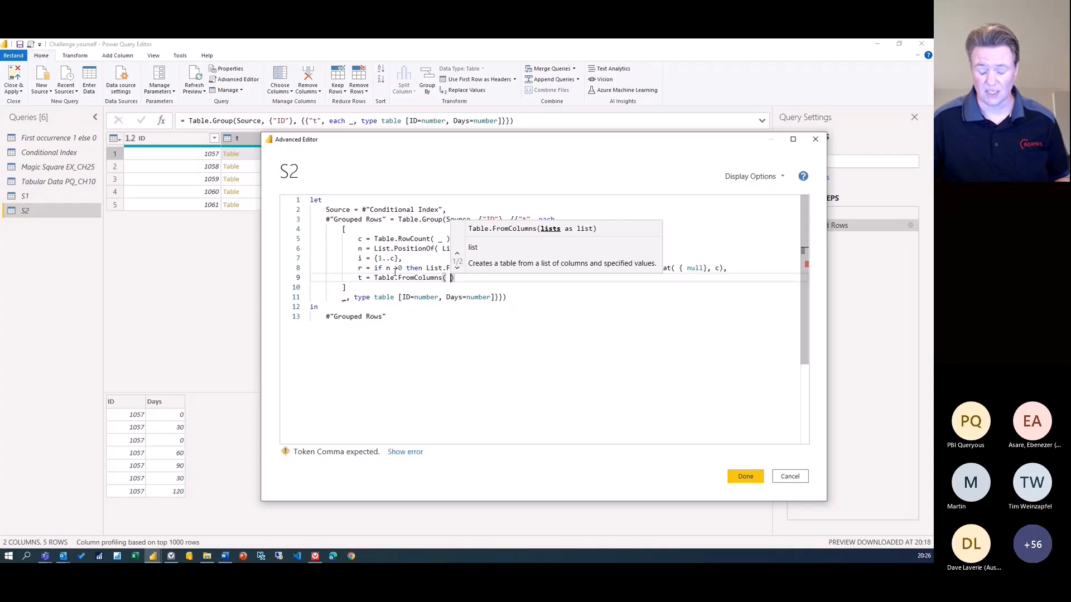
{"action": "type", "text": "{"}
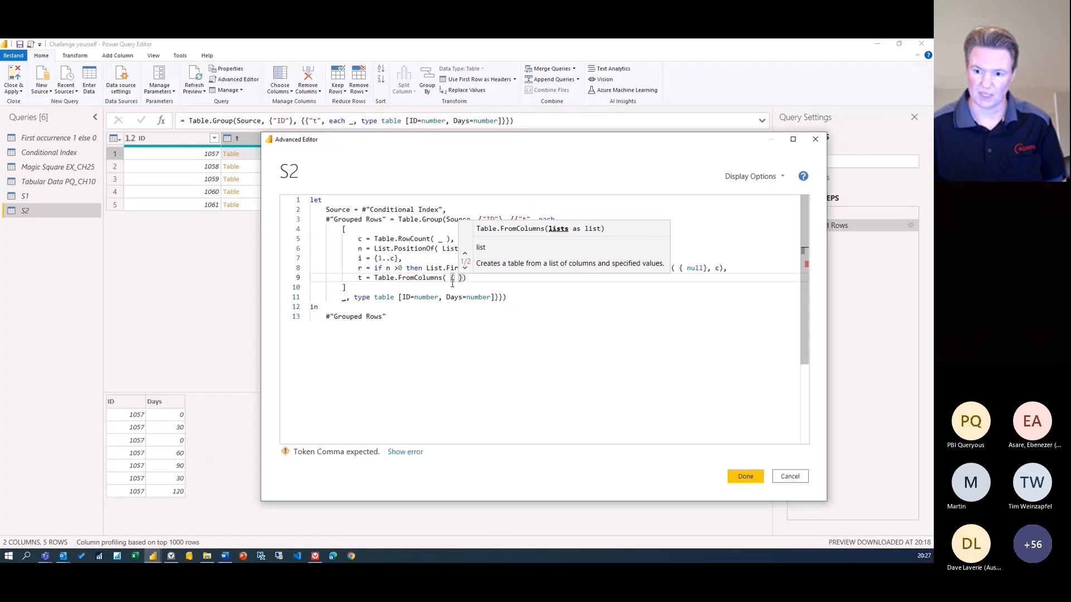
{"action": "left_click", "coordinate": [452, 279]}
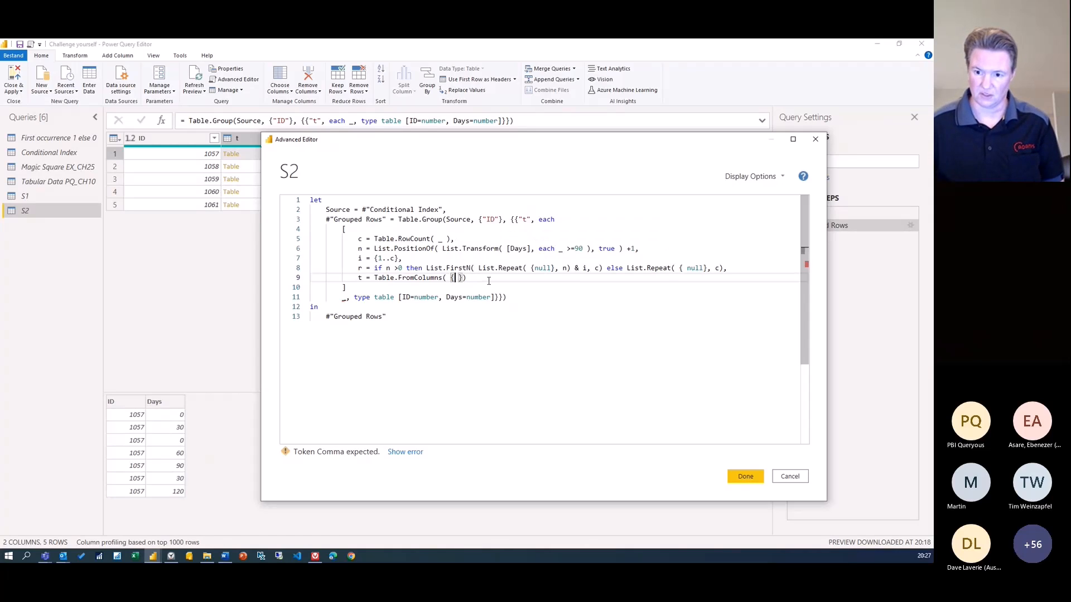
{"action": "type", "text": "[Days] "}
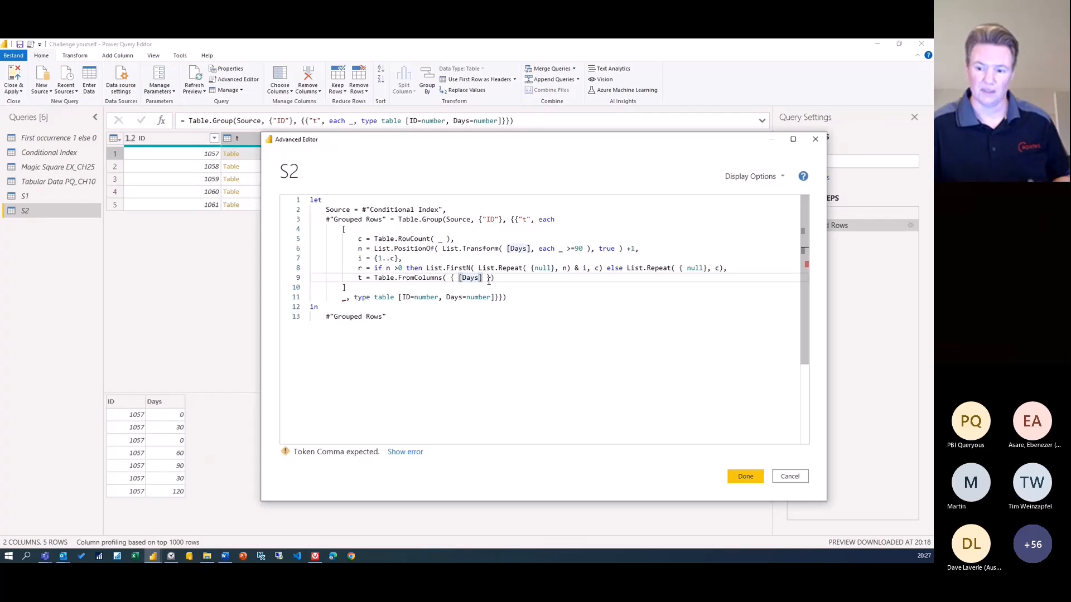
{"action": "type", "text": ","}
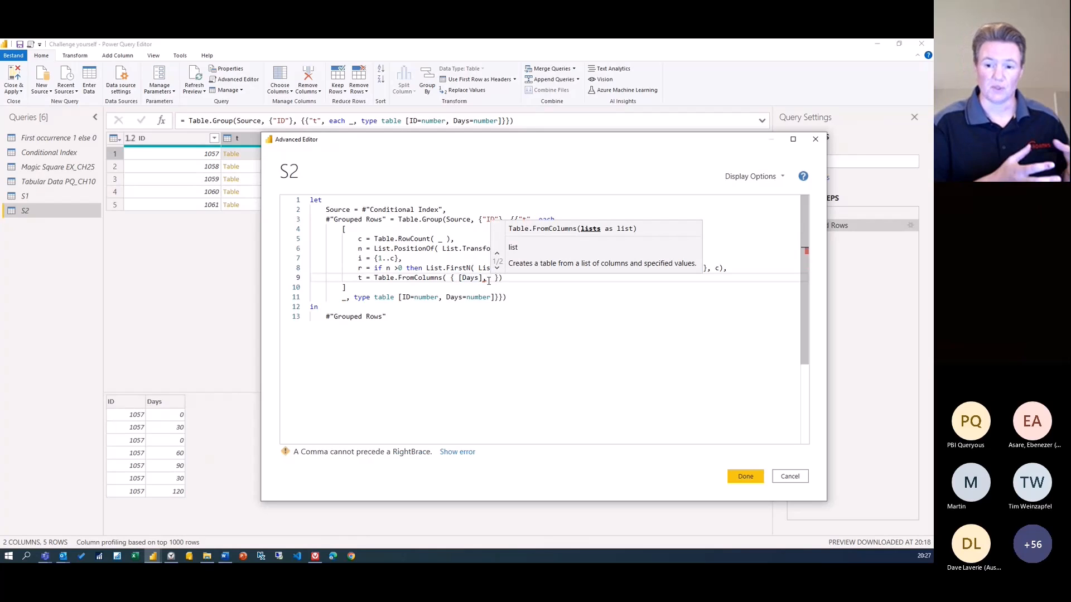
{"action": "type", "text": "r"}
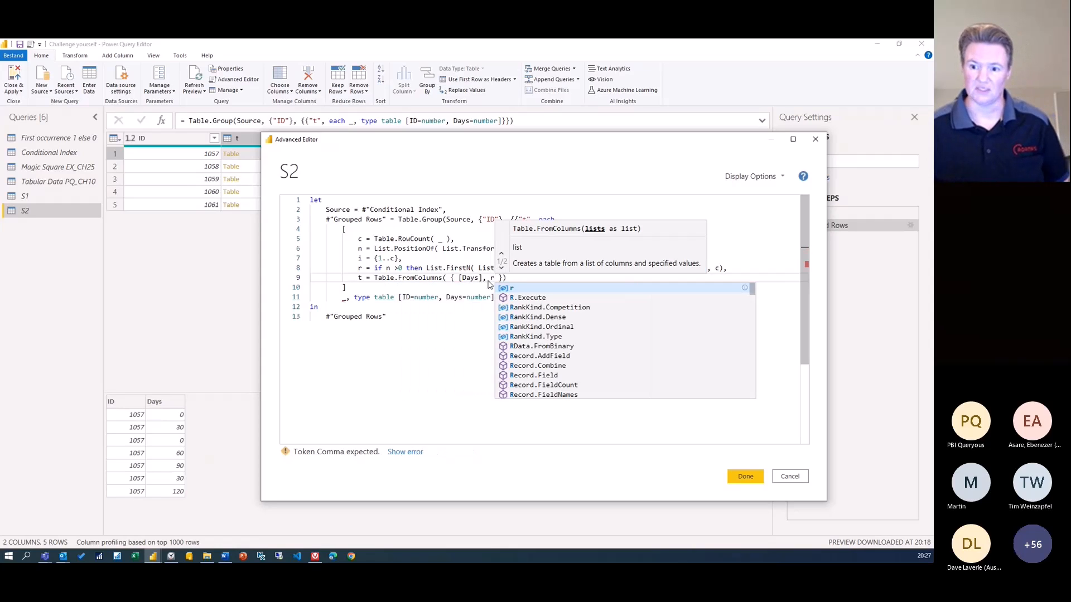
{"action": "key", "text": "Right"}
{"action": "key", "text": "Right"}
{"action": "type", "text": ", "}
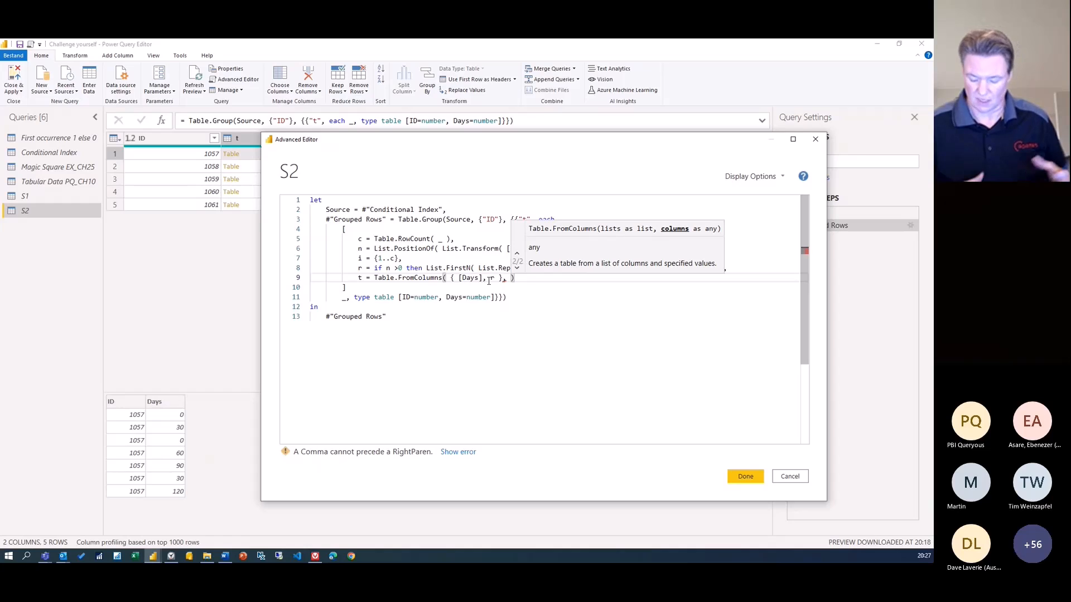
{"action": "type", "text": "{"}
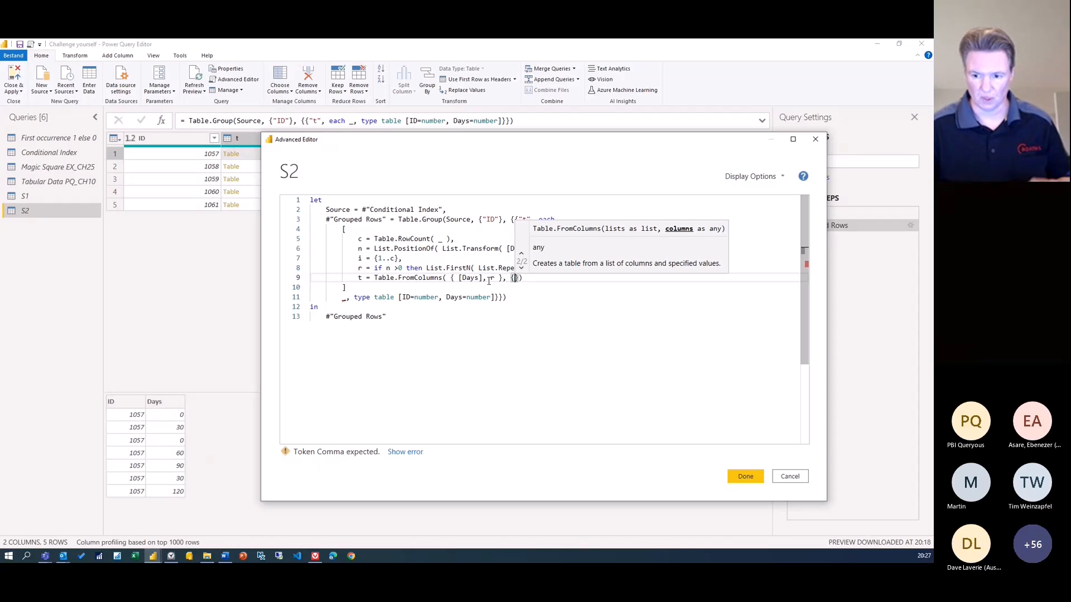
{"action": "type", "text": "\""}
{"action": "type", "text": "Days"}
{"action": "type", "text": "\", "}
{"action": "type", "text": "\"Outpu"}
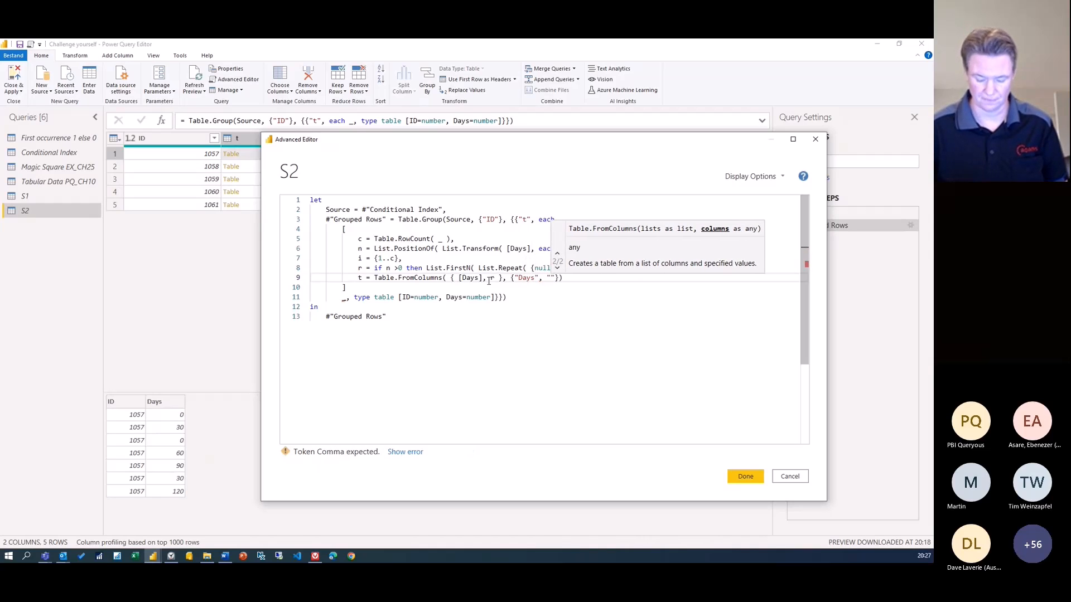
{"action": "type", "text": "t"}
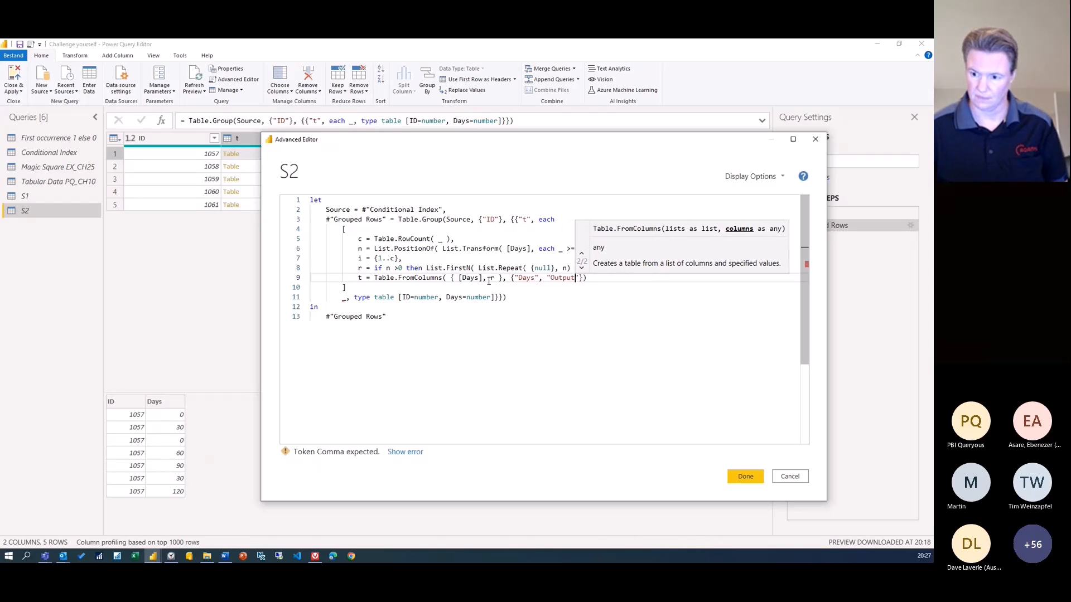
{"action": "key", "text": "End"}
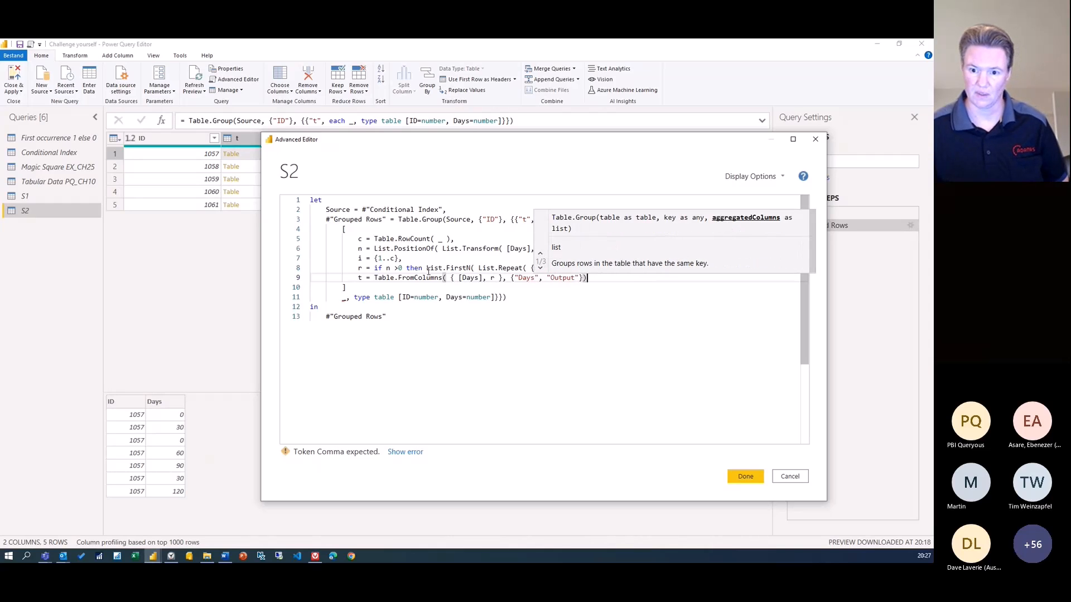
{"action": "key", "text": "Down"}
Delete the table type declaration from the grouping on line 11
{"action": "left_click_drag", "start_coordinate": [342, 297], "coordinate": [495, 297]}
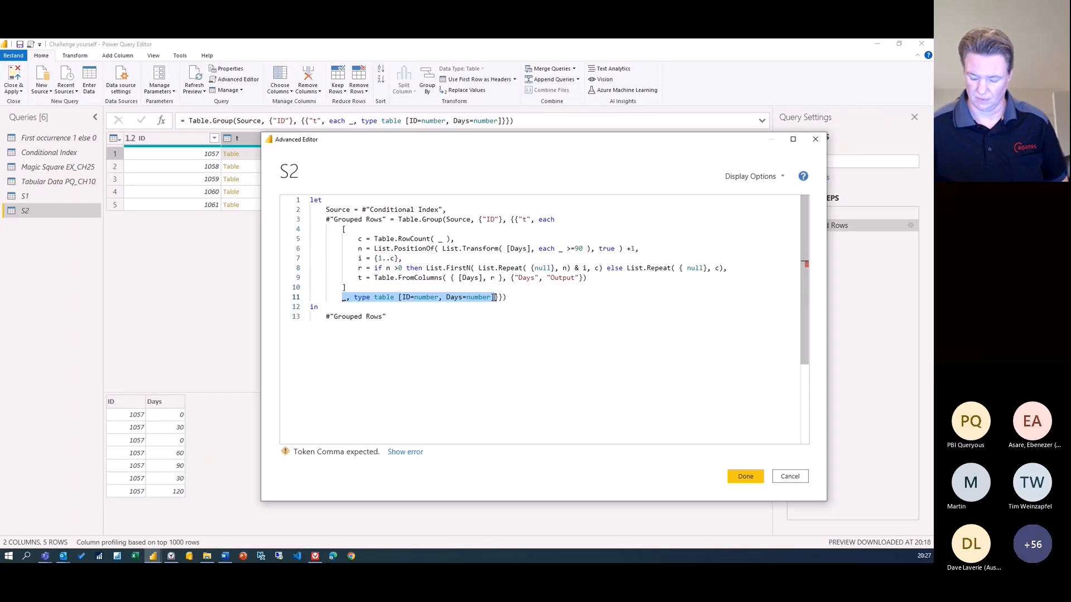
{"action": "key", "text": "Delete"}
{"action": "left_click", "coordinate": [378, 286]}
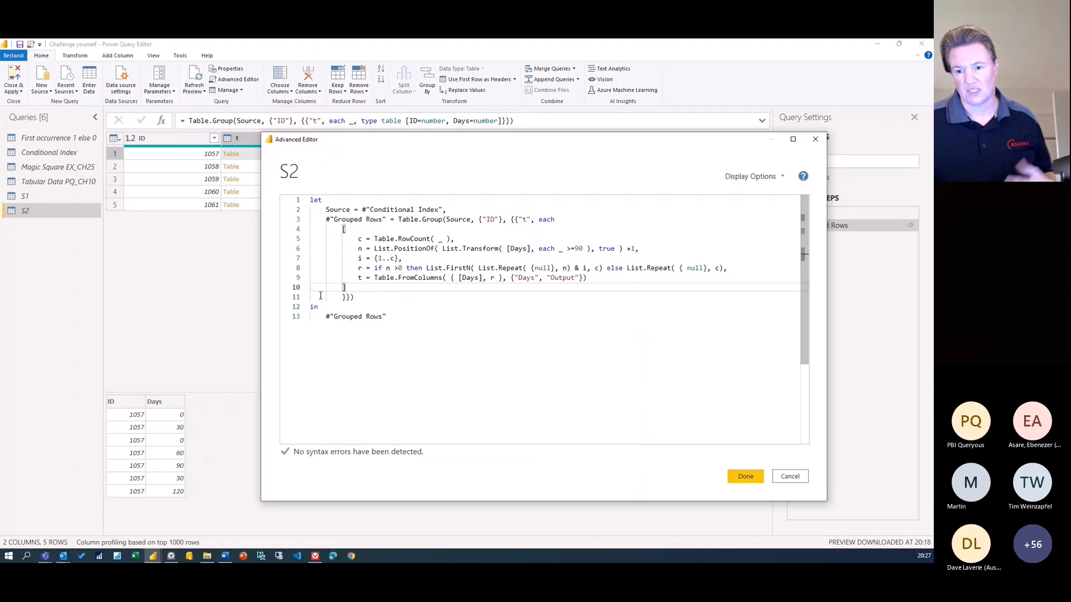
Apply the edited grouping code and drill into the record for ID 1057
{"action": "left_click", "coordinate": [735, 476]}
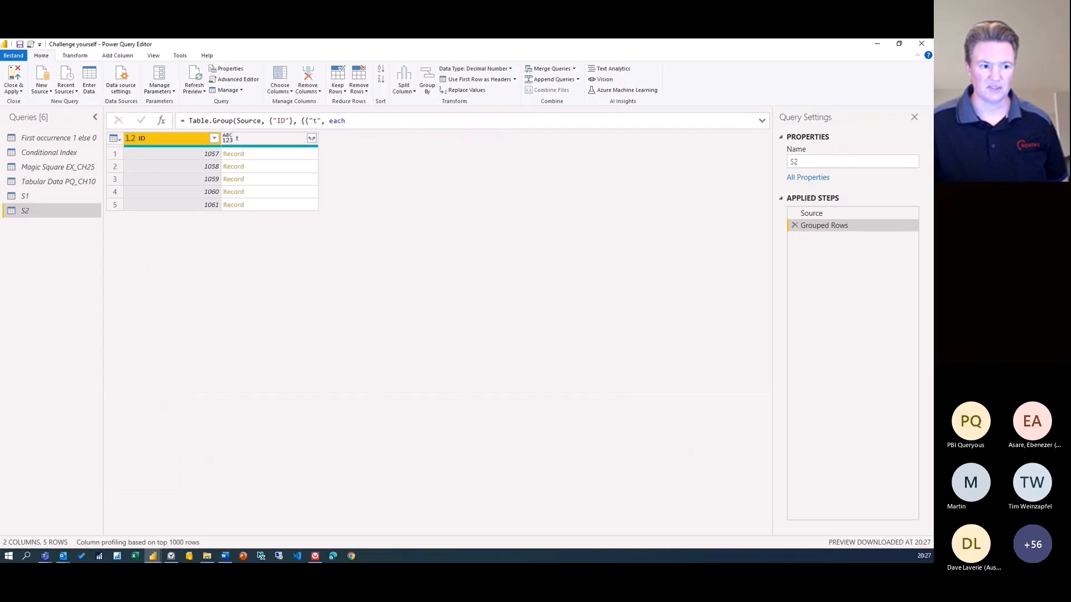
{"action": "left_click", "coordinate": [277, 157]}
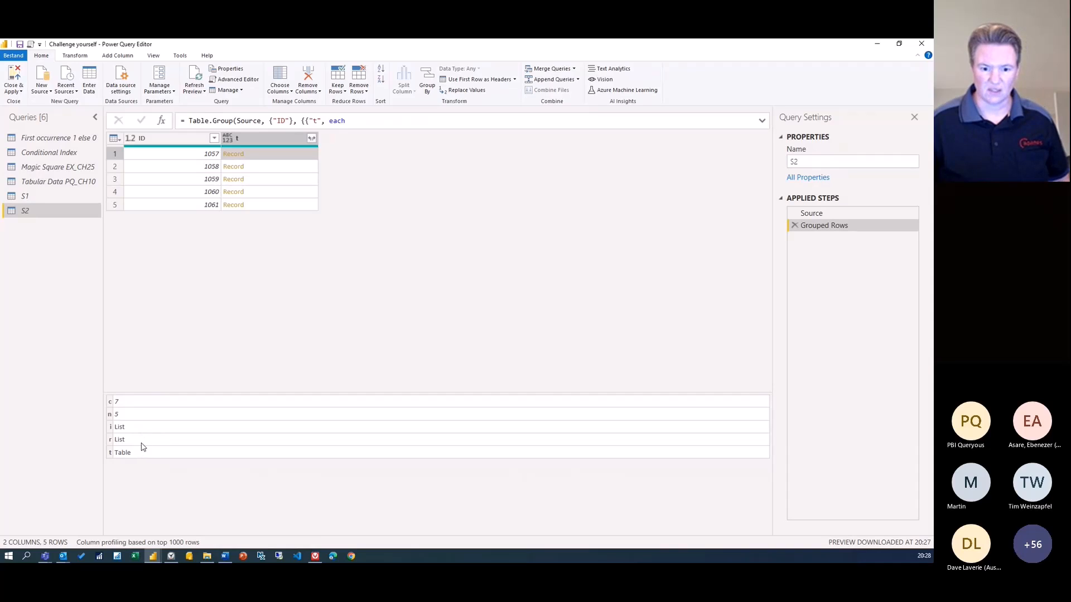
{"action": "left_click", "coordinate": [235, 154]}
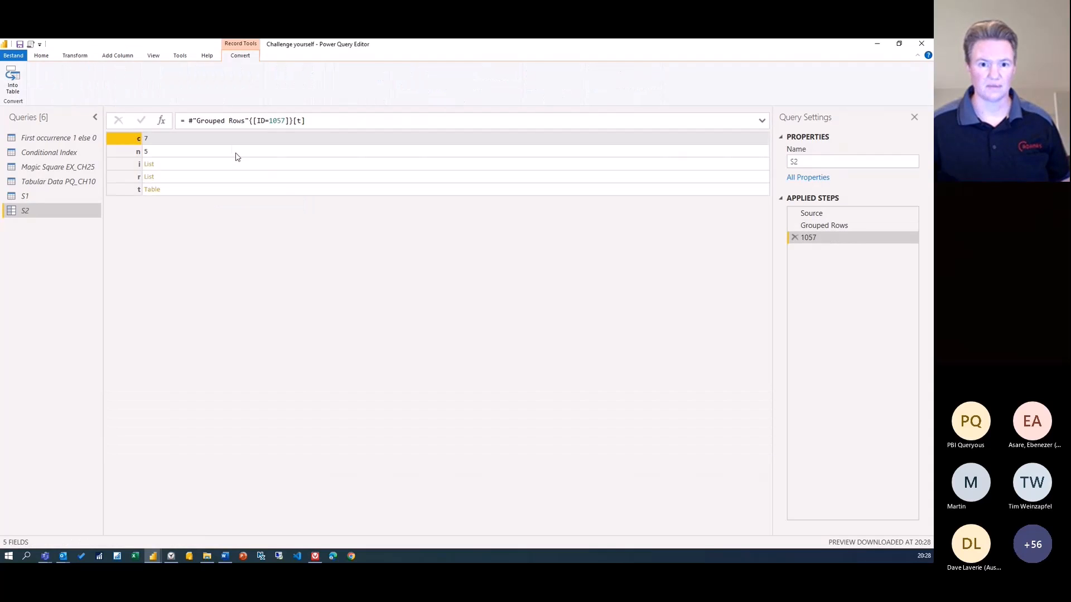
Preview the record's i and r lists and t table, then delete the 1057 drill-down step
{"action": "left_click", "coordinate": [174, 169]}
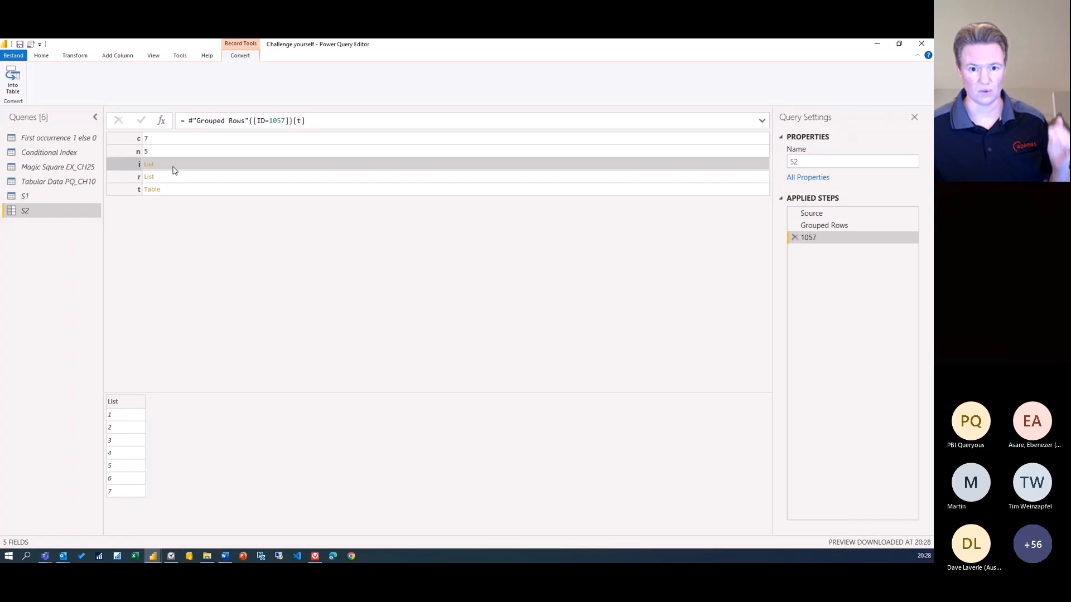
{"action": "left_click", "coordinate": [176, 181]}
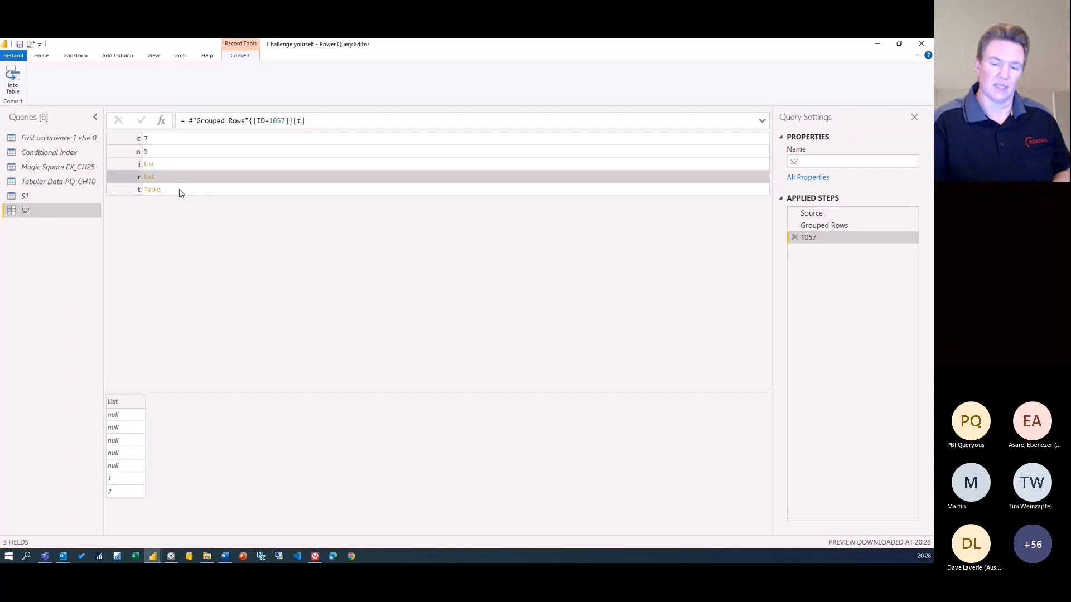
{"action": "left_click", "coordinate": [180, 193]}
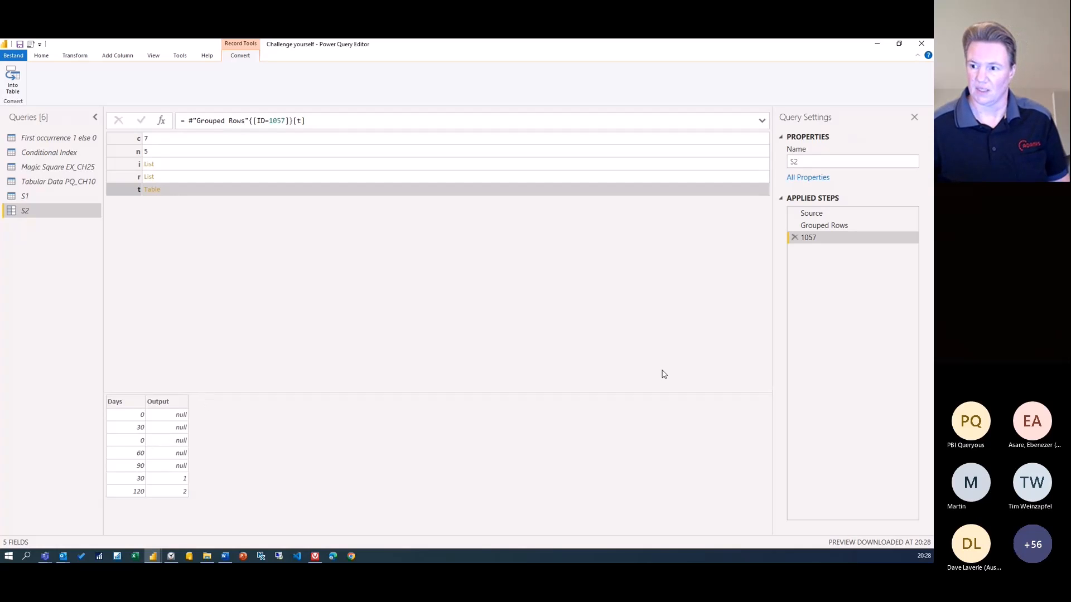
{"action": "left_click", "coordinate": [795, 238]}
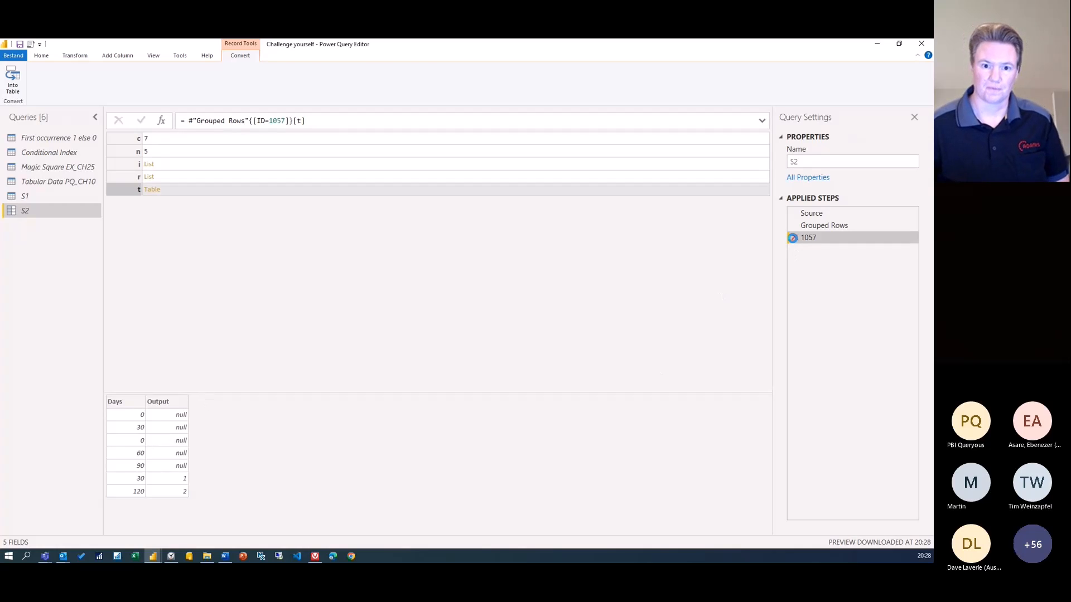
Append [t] after the record in the grouping formula so each ID returns its Days/Output table
{"action": "left_click", "coordinate": [762, 120]}
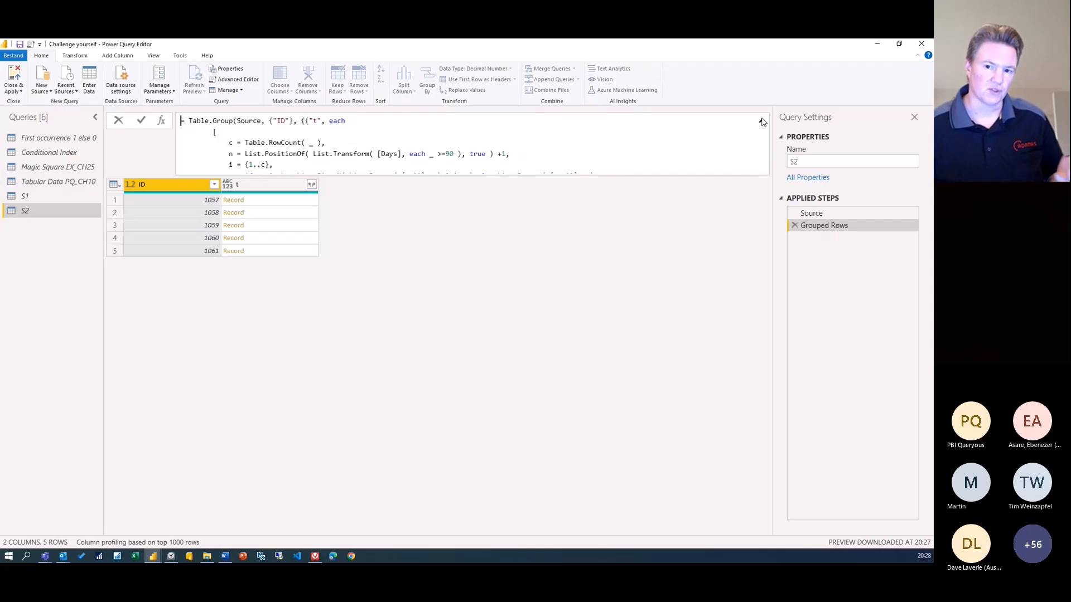
{"action": "scroll", "coordinate": [507, 136], "scroll_direction": "down", "scroll_amount": 1}
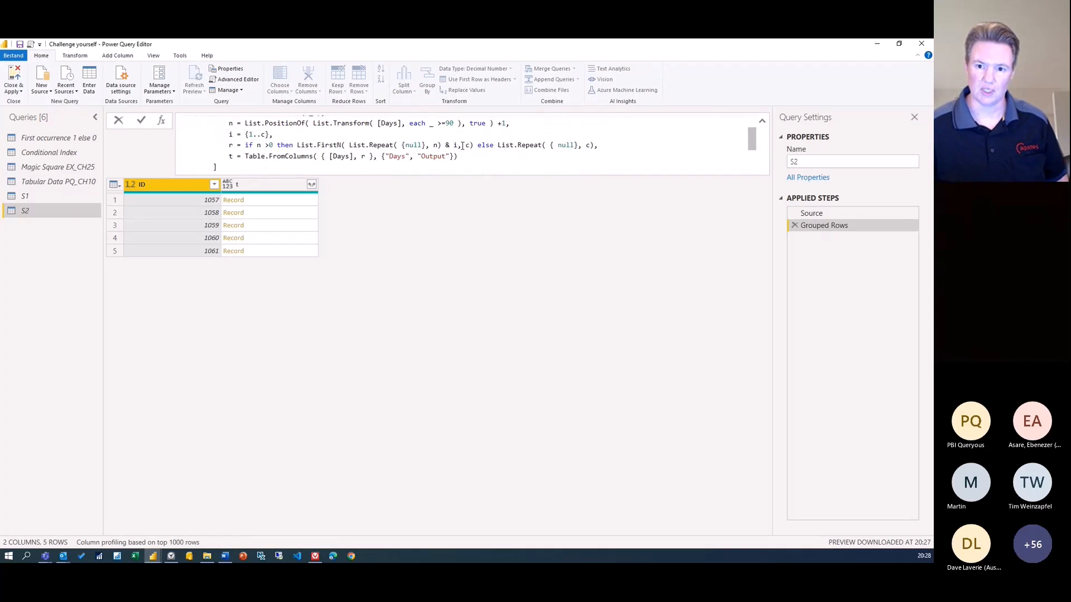
{"action": "left_click", "coordinate": [238, 167]}
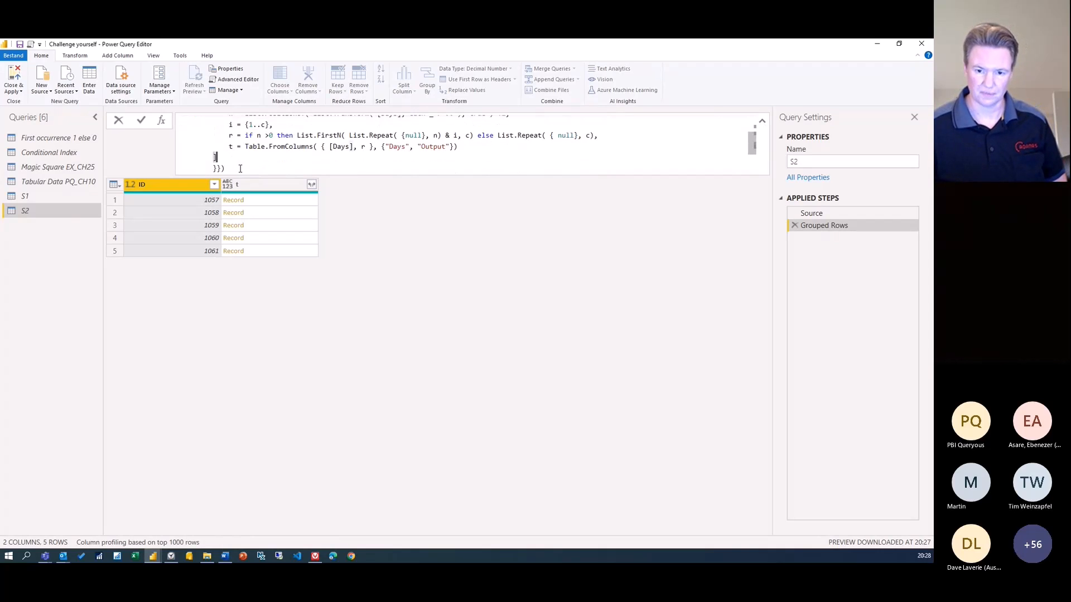
{"action": "type", "text": "["}
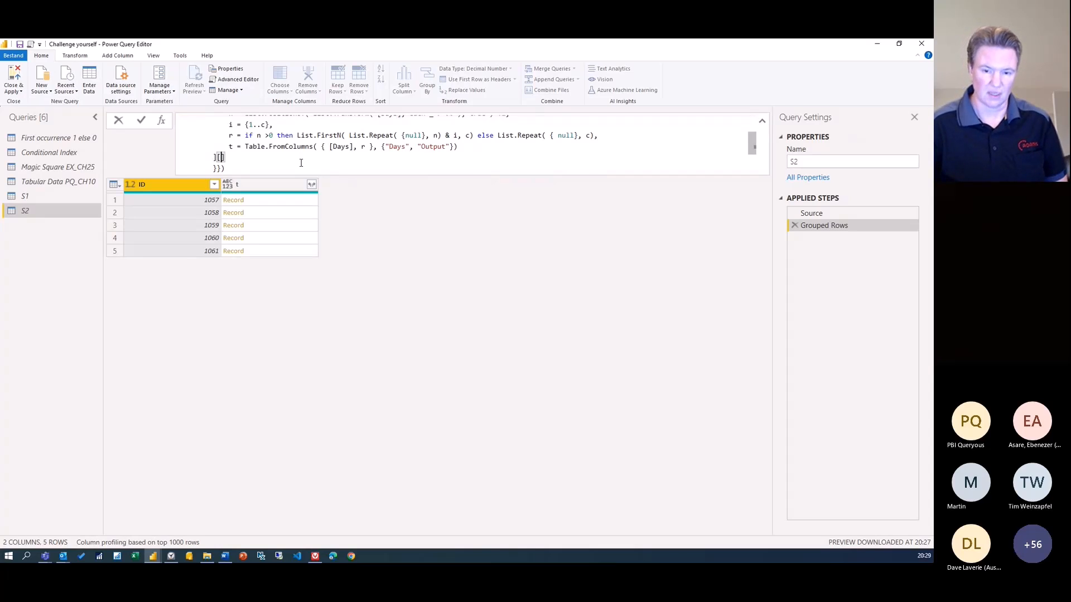
{"action": "type", "text": "t"}
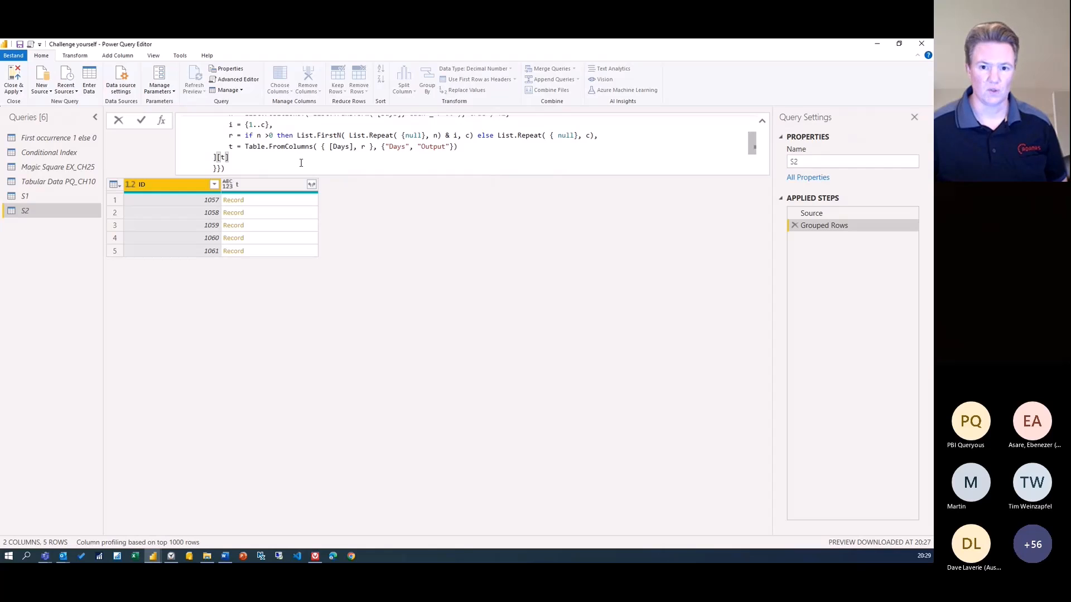
{"action": "left_click", "coordinate": [142, 121]}
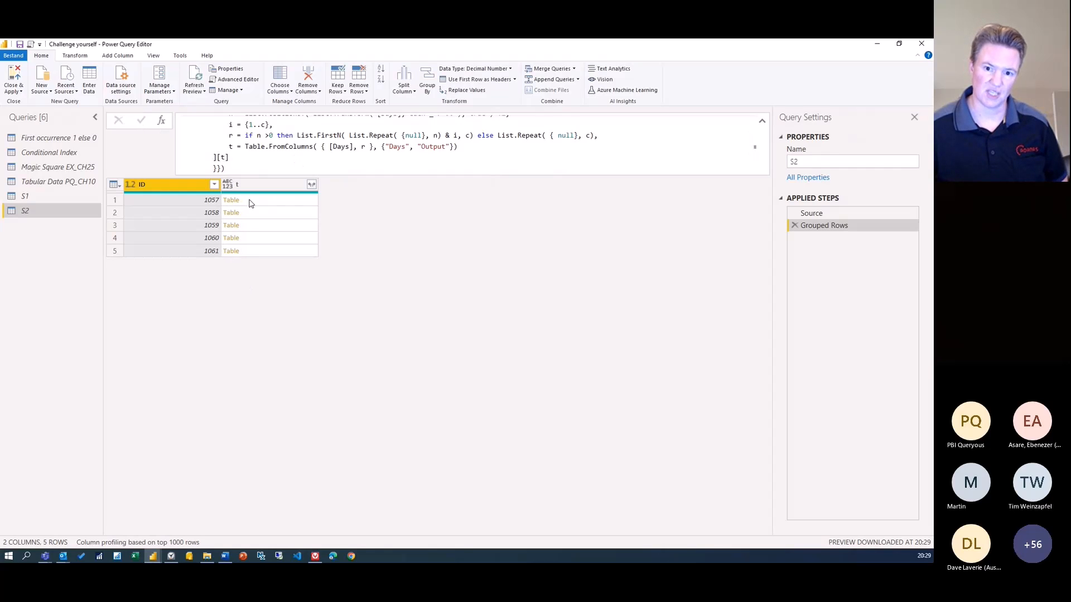
Expand column t into Days and Output without the t prefix, giving 33 rows
{"action": "left_click", "coordinate": [250, 204]}
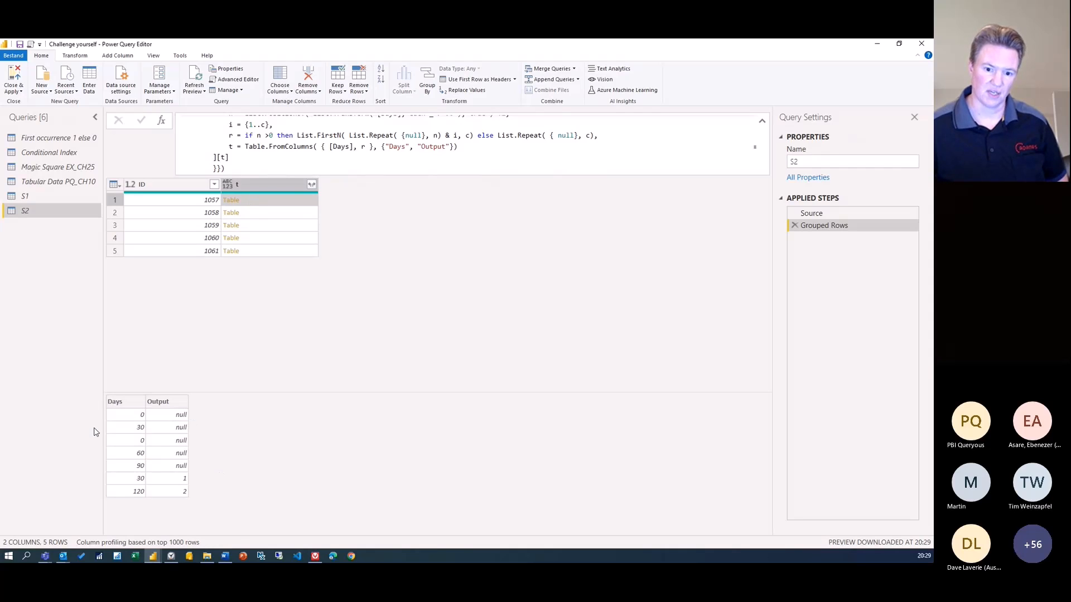
{"action": "left_click", "coordinate": [314, 186]}
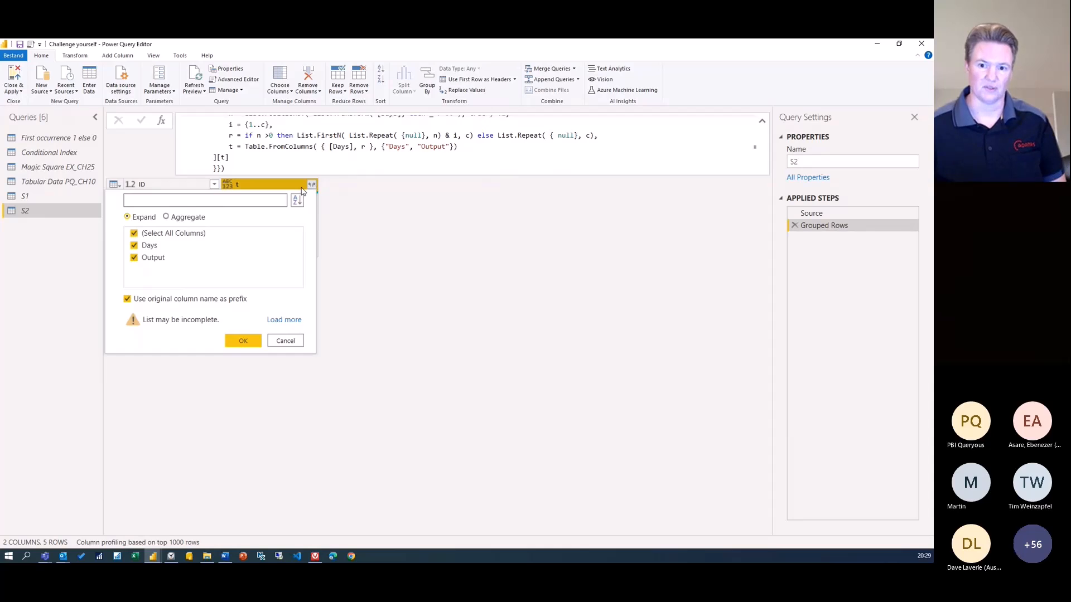
{"action": "left_click", "coordinate": [127, 302]}
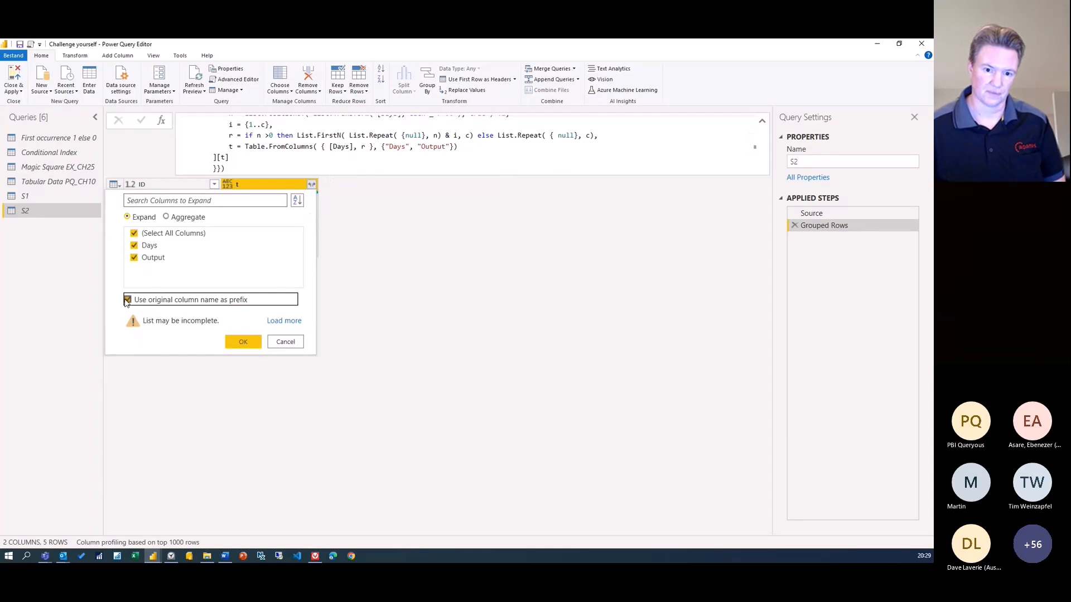
{"action": "left_click", "coordinate": [230, 338]}
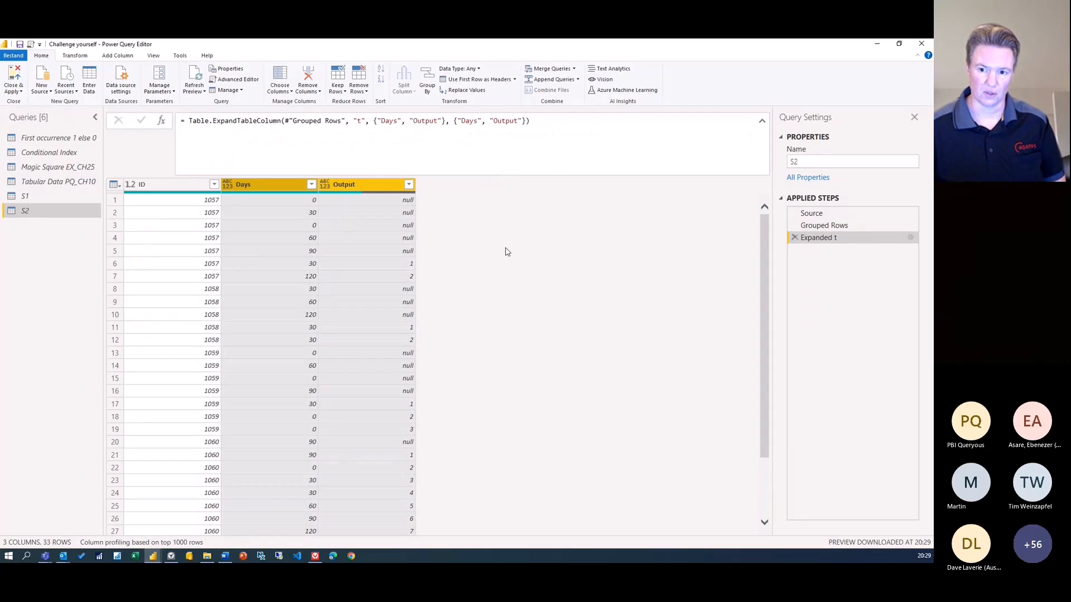
{"action": "key", "text": "alt+Tab"}
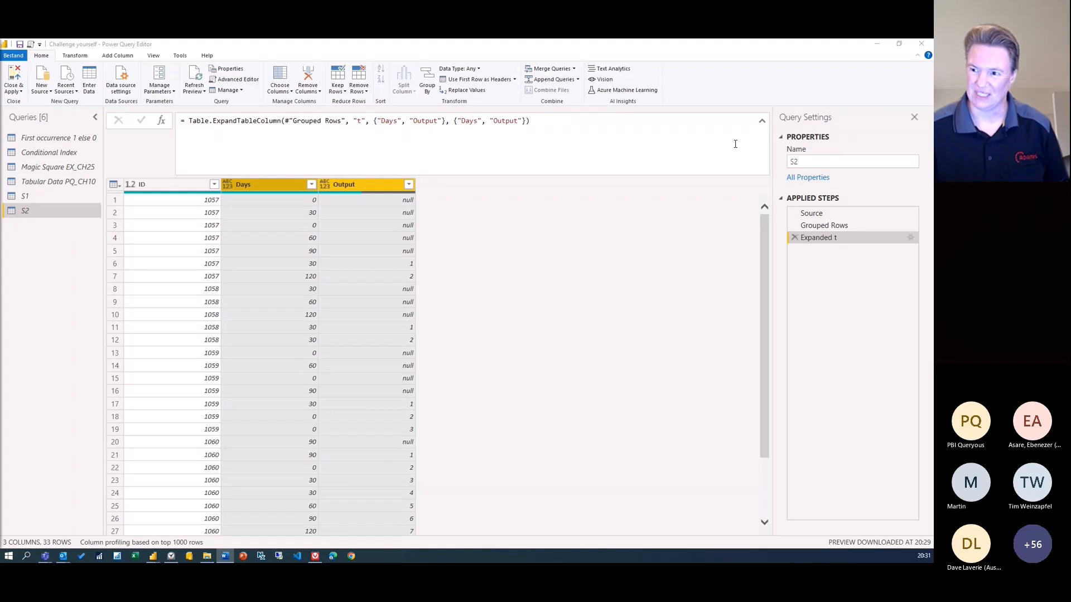
Collapse the formula bar to one line, inspect an ID 1058 row, then view S1 and return to S2
{"action": "left_click", "coordinate": [762, 121]}
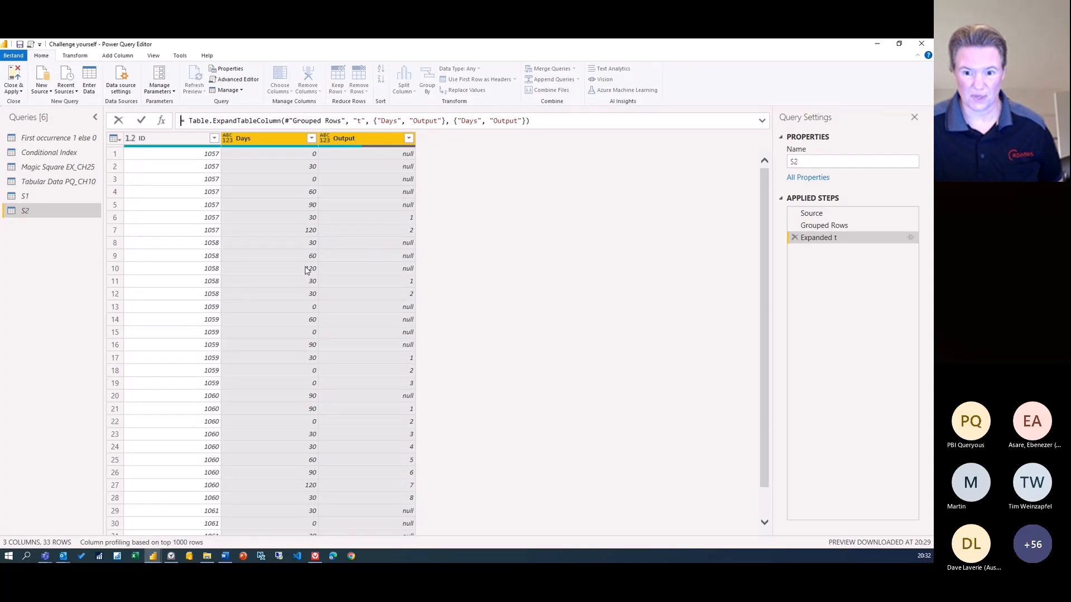
{"action": "left_click", "coordinate": [115, 268]}
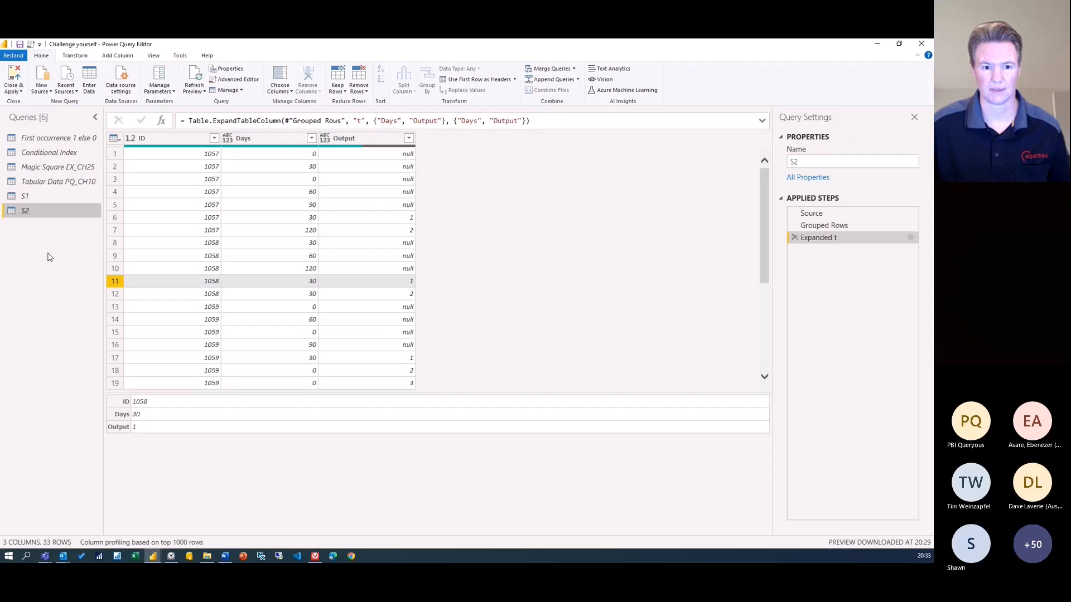
{"action": "left_click", "coordinate": [29, 198]}
{"action": "left_click", "coordinate": [28, 211]}
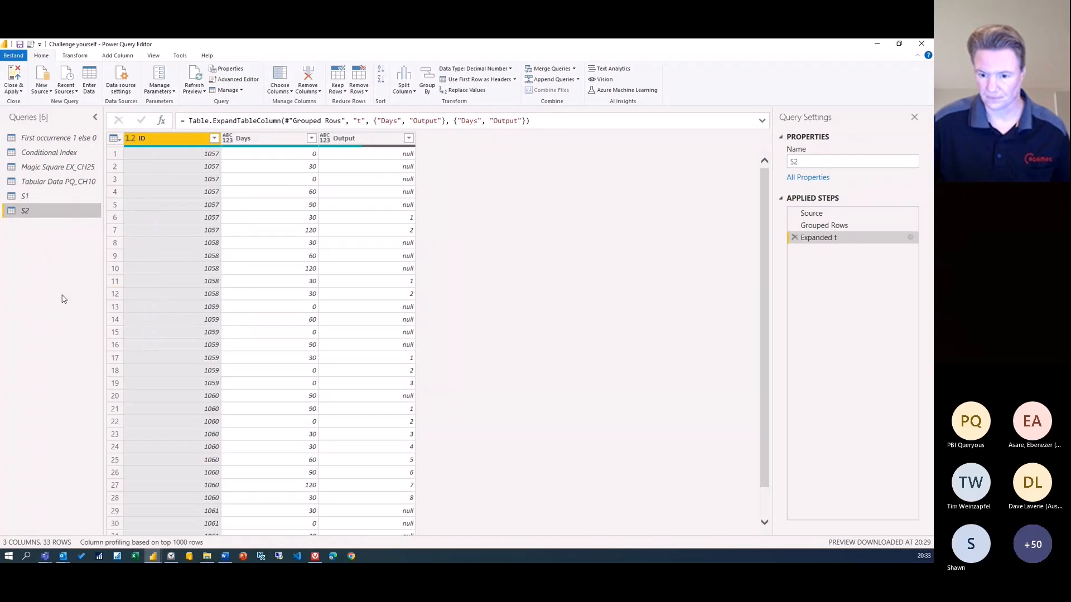
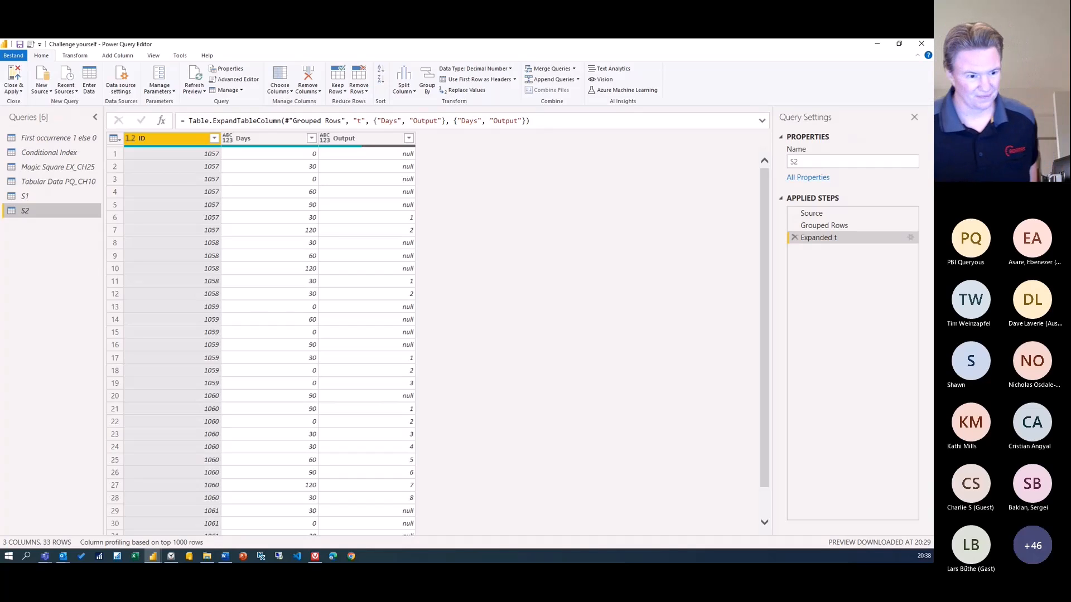
Back in the Power BI report view, show the CH3 page with the Challenge 3 magic square check
{"action": "key", "text": "alt+Tab"}
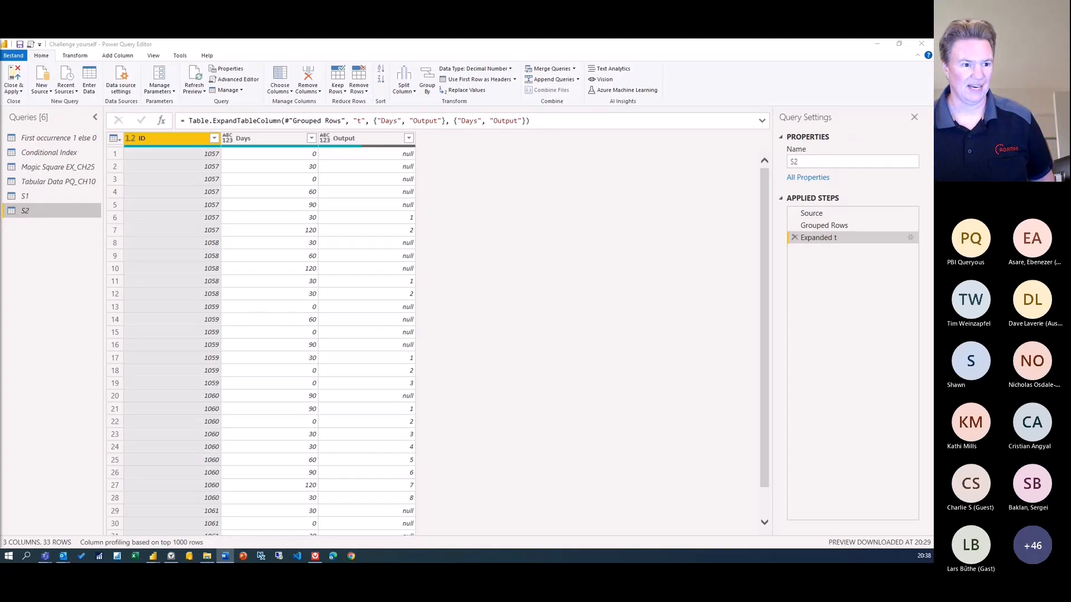
{"action": "key", "text": "alt+Tab"}
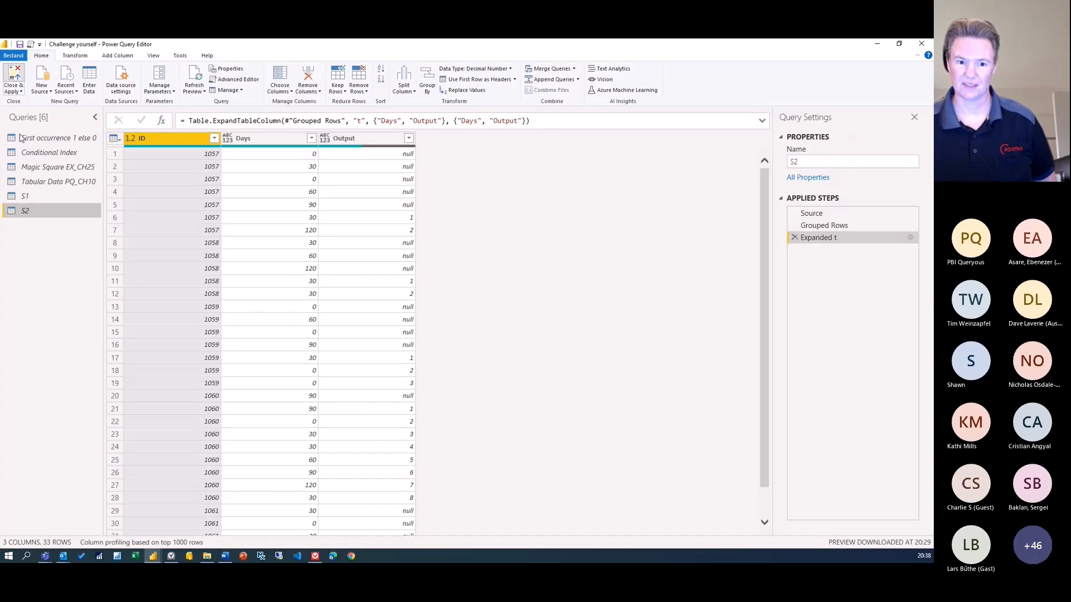
{"action": "key", "text": "alt+Tab"}
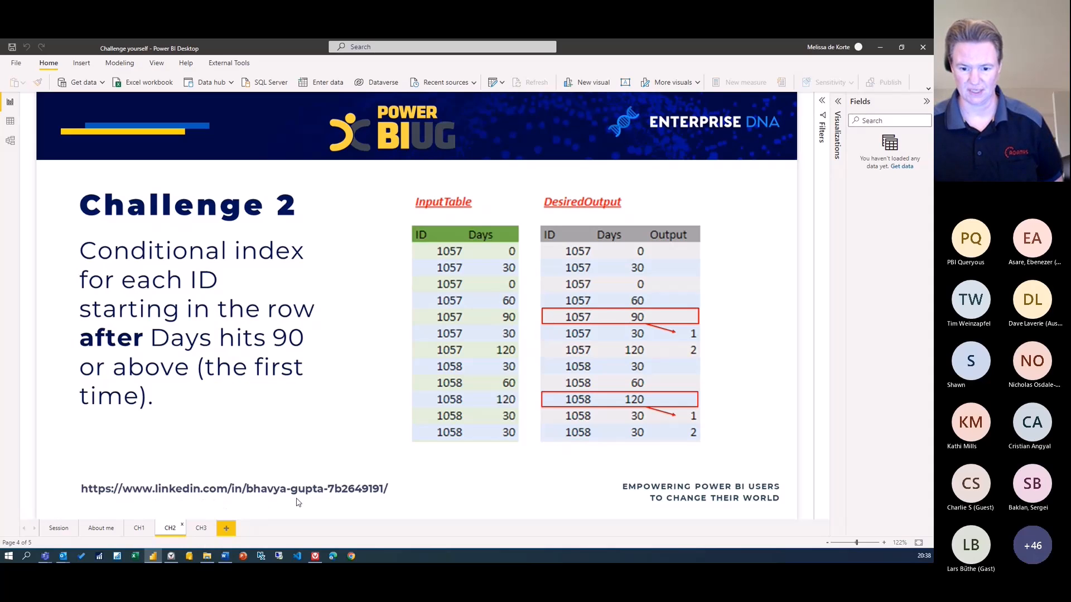
{"action": "left_click", "coordinate": [199, 528]}
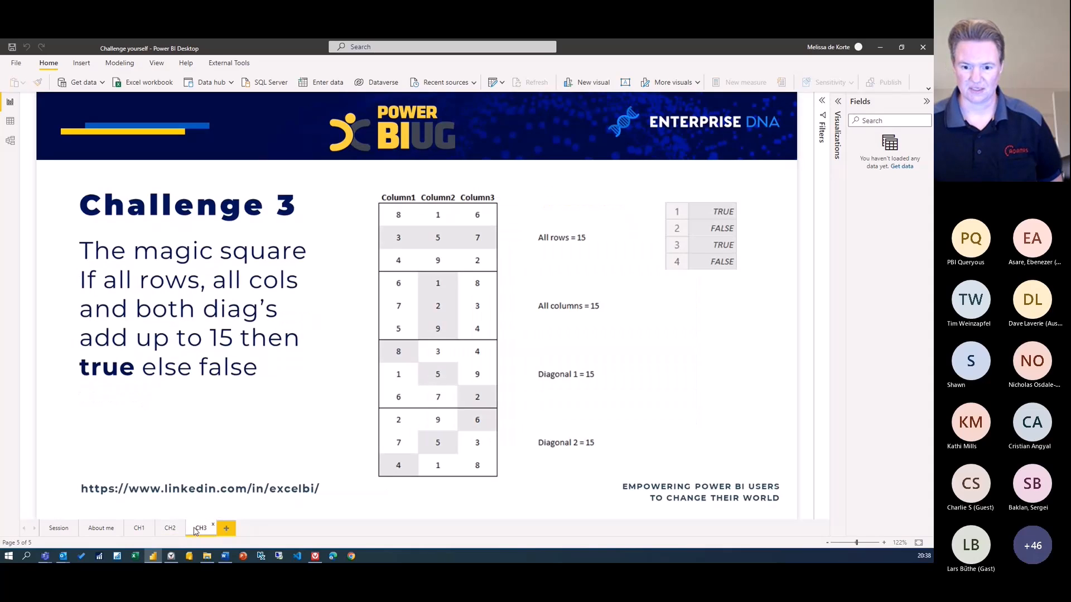